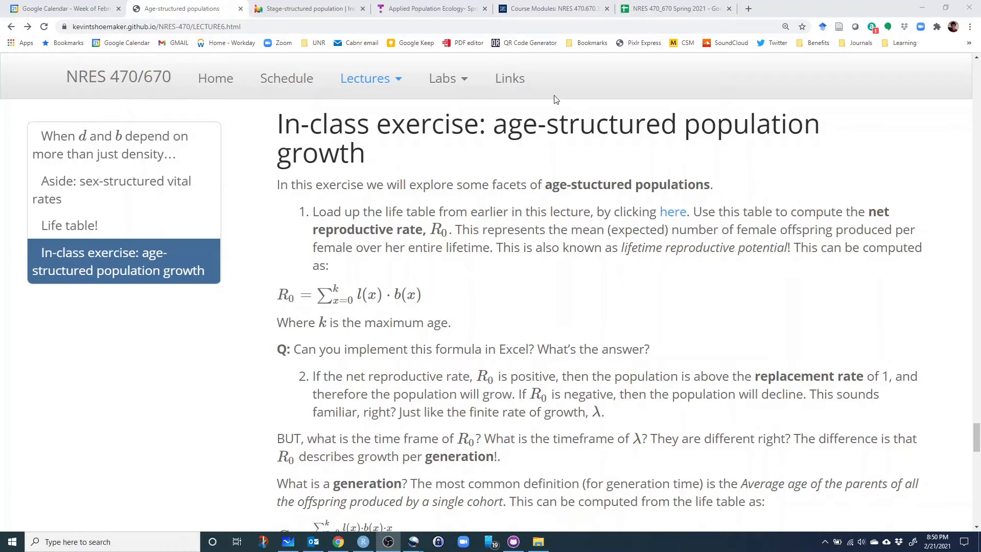
# Step: Open the Age-structured populations lecture and go to its in-class exercise on age-structured population growth
pyautogui.click(377, 84)
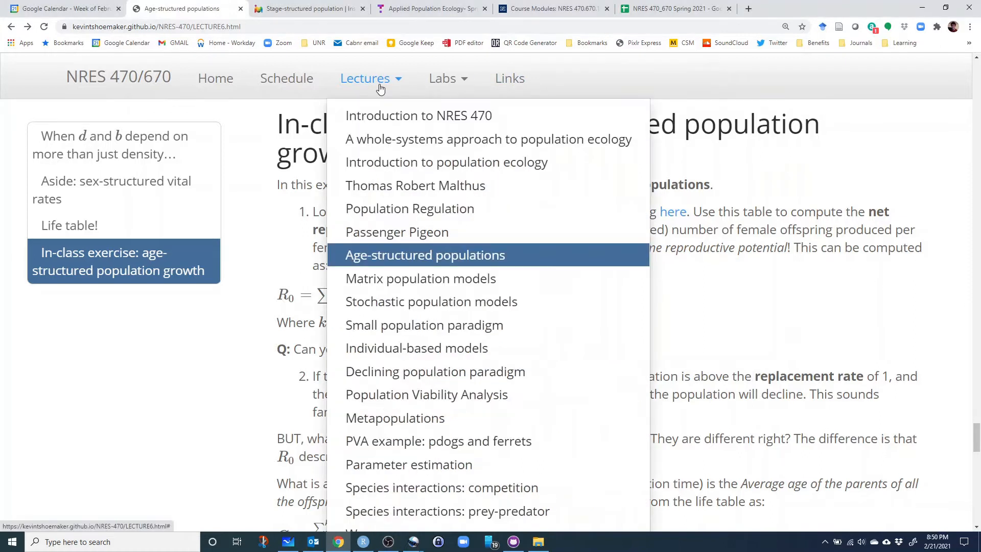
pyautogui.click(396, 261)
pyautogui.click(100, 262)
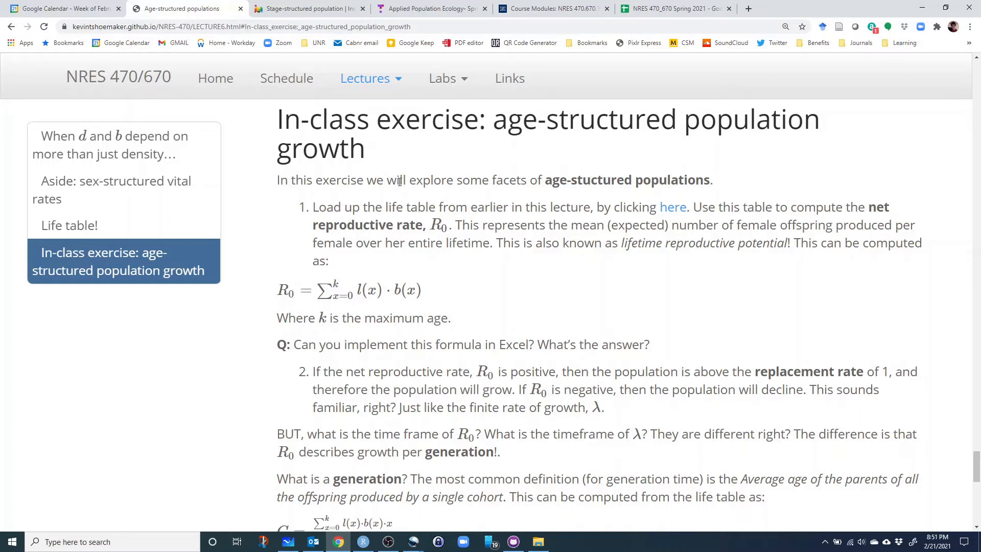
# Step: Look over the in-class exercise questions, from the life table calculations through the InsightMaker and supplementation parts
pyautogui.scroll(-8, 489, 257)
pyautogui.scroll(-2, 490, 256)
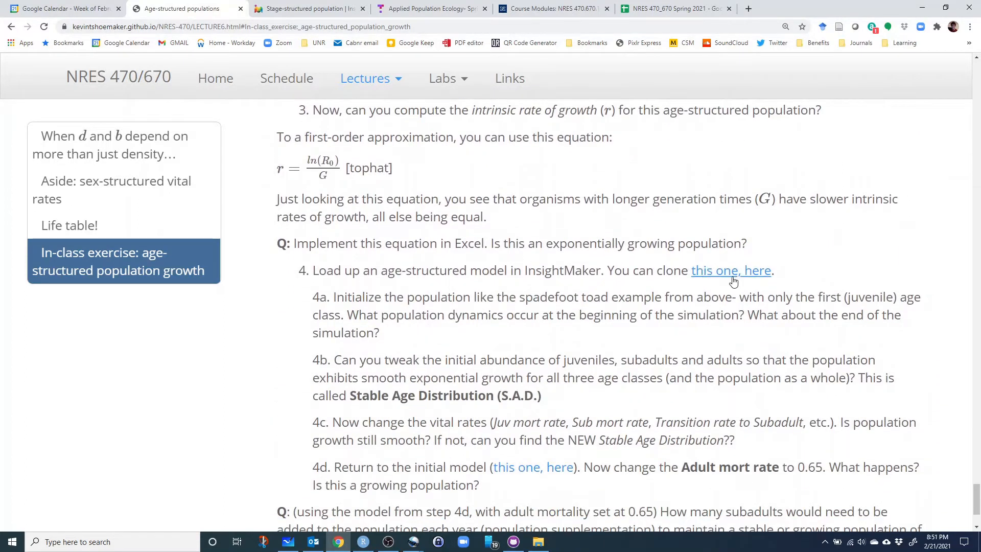
pyautogui.scroll(-2, 695, 271)
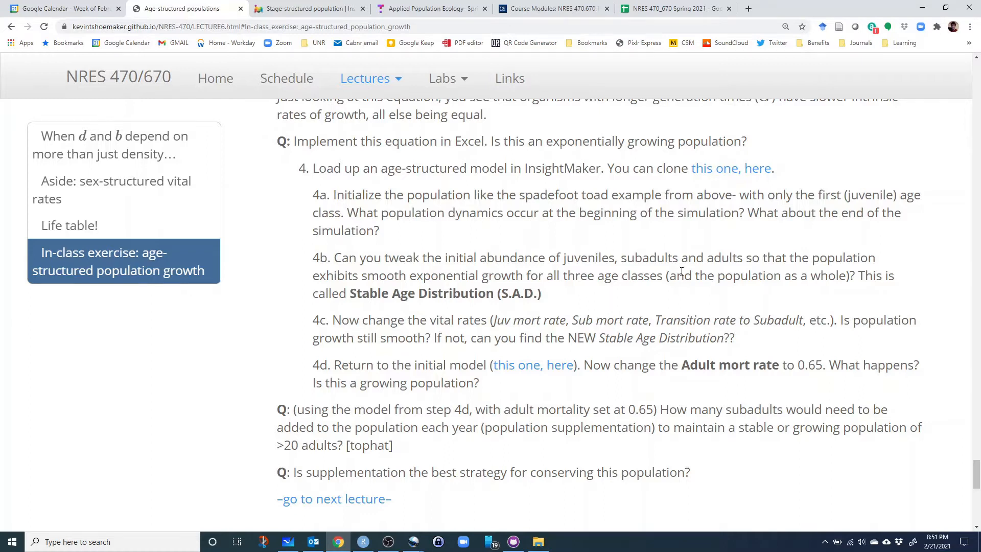
pyautogui.scroll(2, 659, 253)
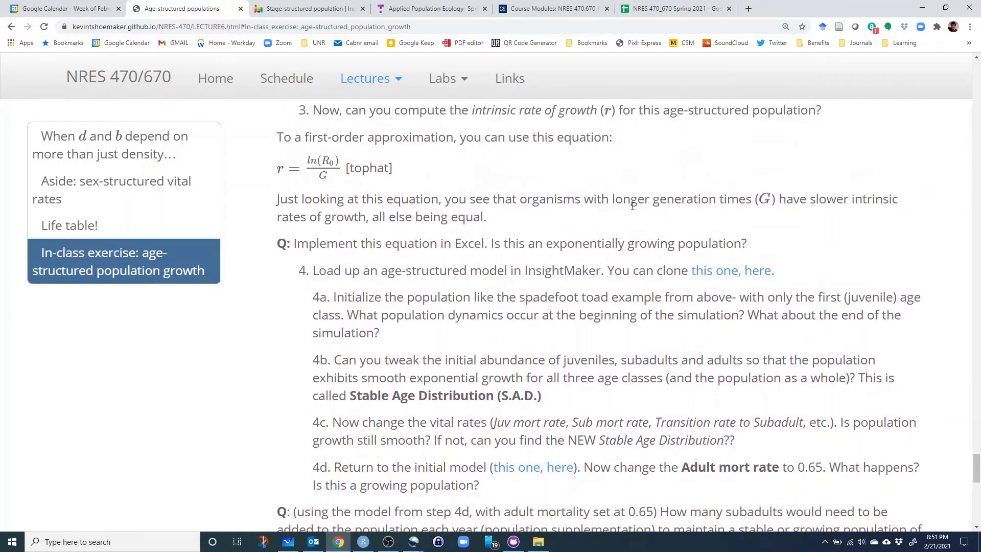
pyautogui.scroll(7, 640, 182)
pyautogui.scroll(2, 570, 227)
pyautogui.scroll(1, 640, 187)
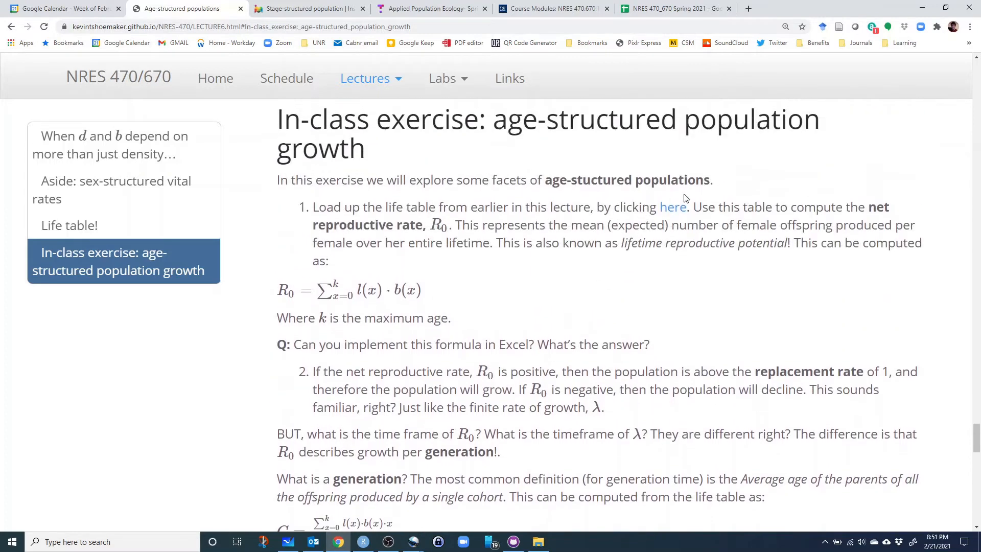
# Step: Save the life table linked in exercise 1 as life_table.csv in the Downloads folder
pyautogui.rightClick(678, 213)
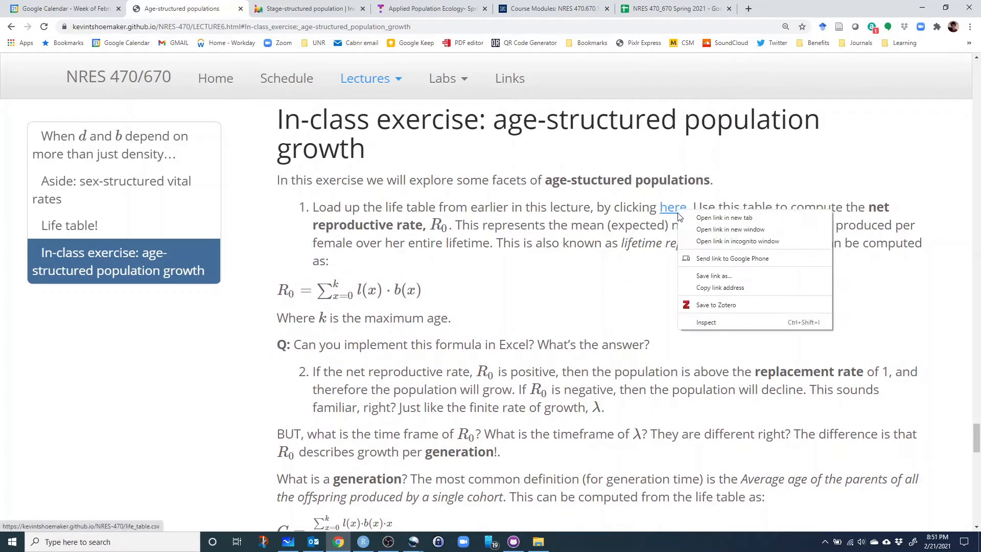
pyautogui.click(569, 212)
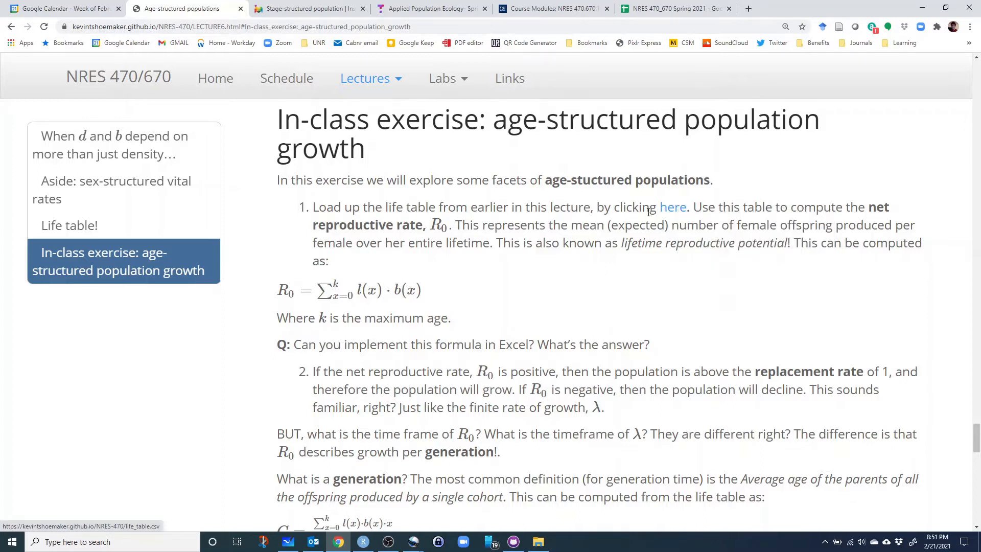
pyautogui.rightClick(675, 212)
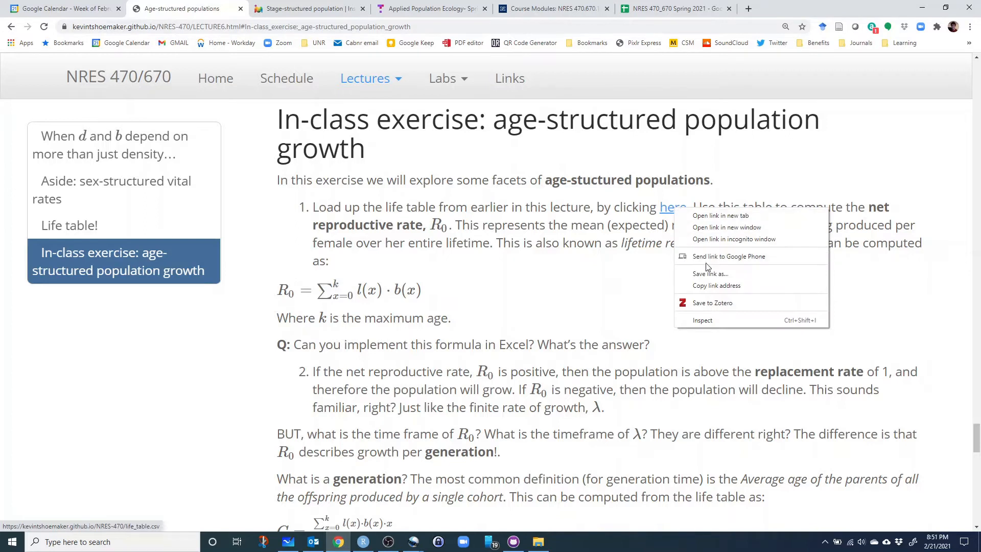
pyautogui.click(710, 277)
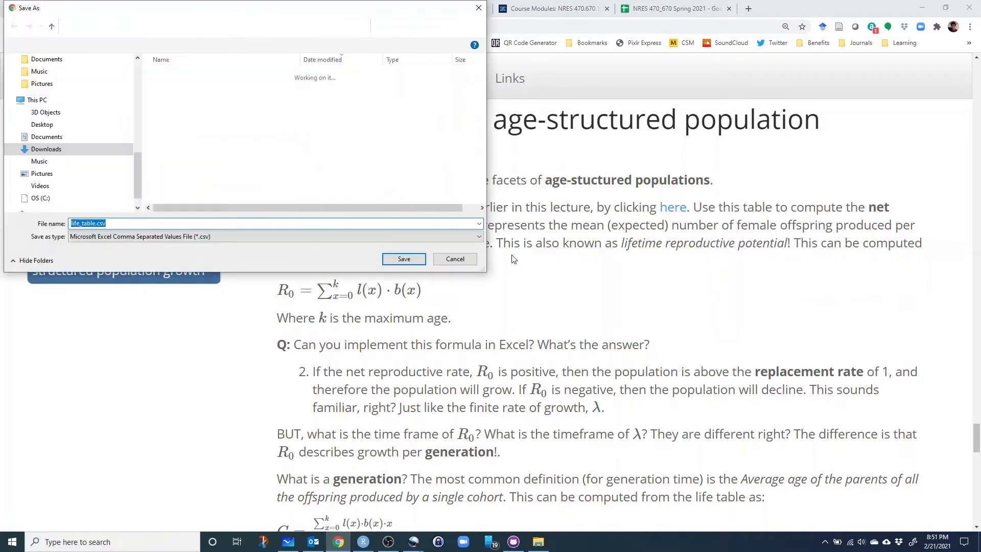
pyautogui.moveTo(138, 180); pyautogui.dragTo(138, 87)
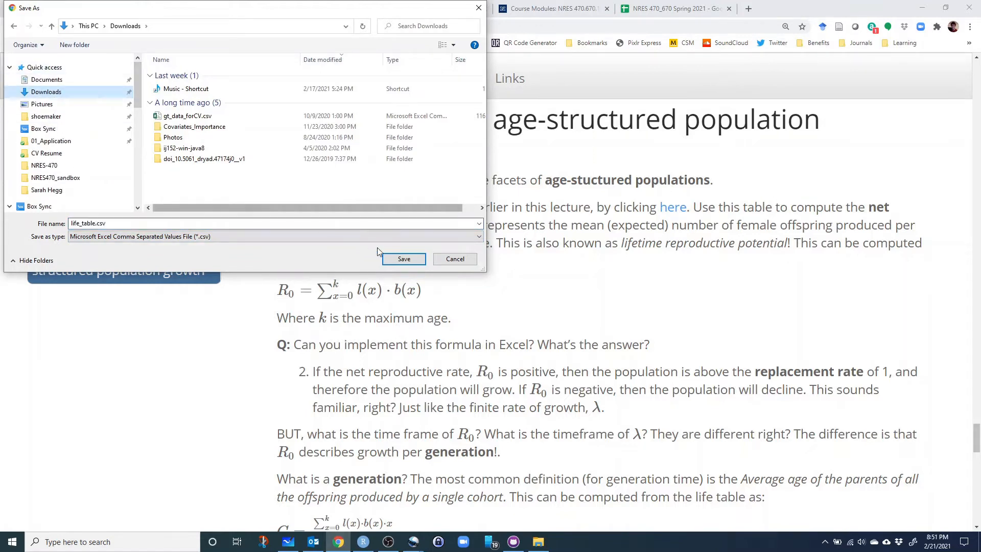
pyautogui.click(403, 259)
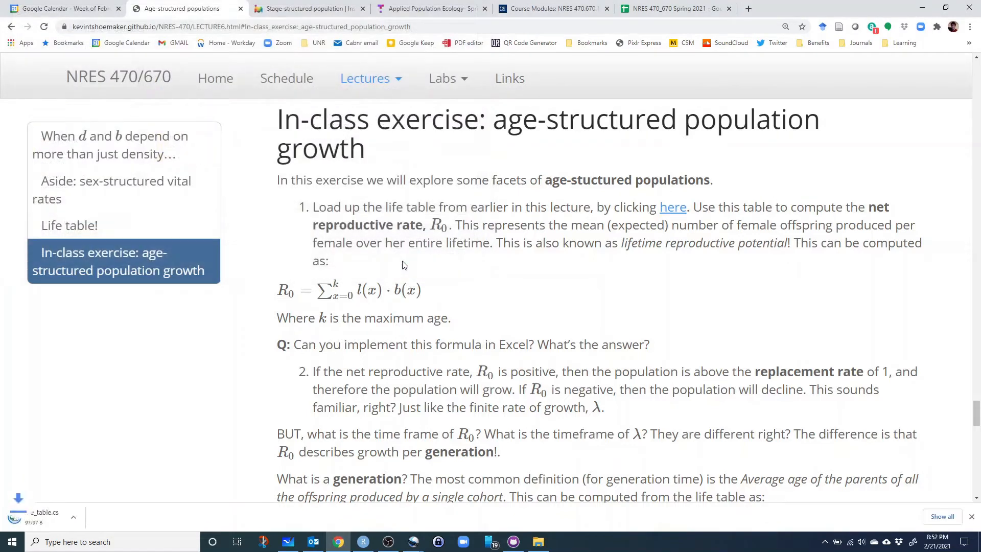
# Step: Open the downloaded life_table.csv file in Excel
pyautogui.click(48, 518)
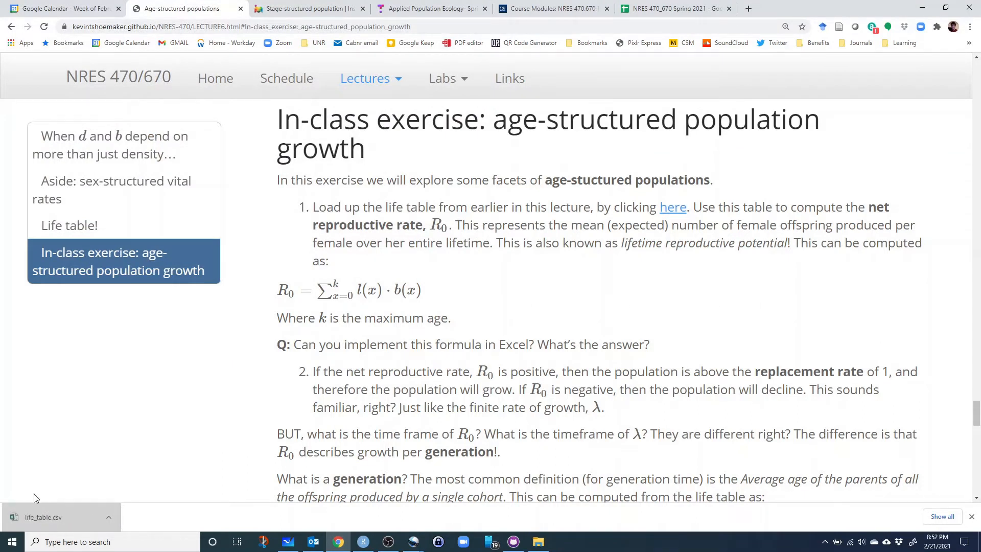
pyautogui.click(51, 517)
pyautogui.click(109, 518)
pyautogui.click(134, 466)
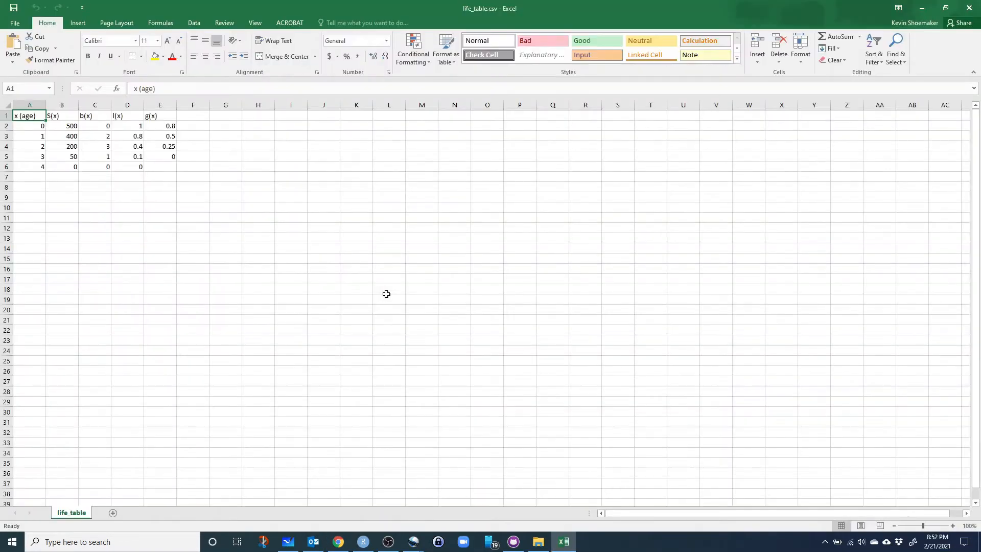
# Step: Examine the age and S(x) columns of the life table, checking the number of survivors at each age
pyautogui.scroll(5, 224, 185)
pyautogui.scroll(3, 306, 209)
pyautogui.scroll(1, 306, 209)
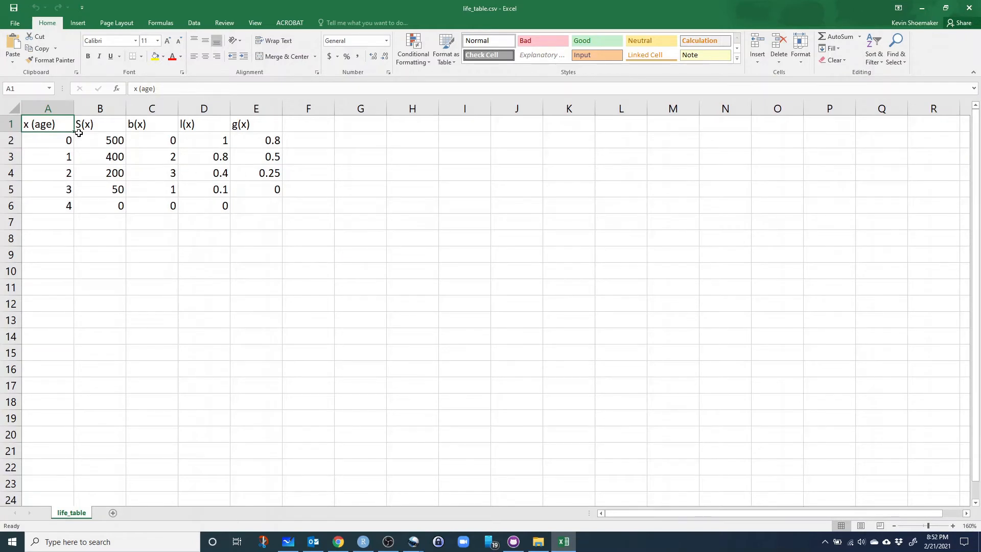
pyautogui.click(43, 108)
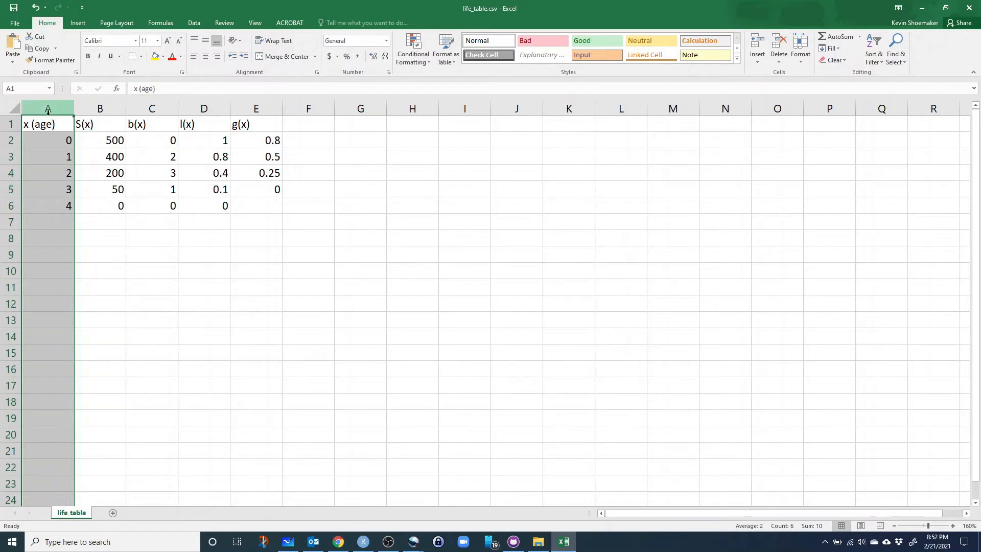
pyautogui.click(114, 140)
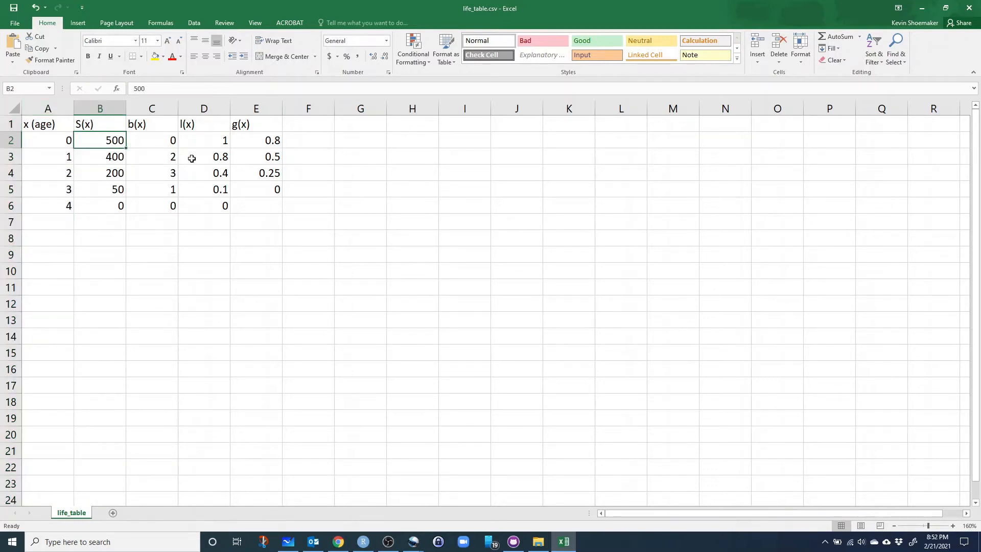
pyautogui.click(122, 158)
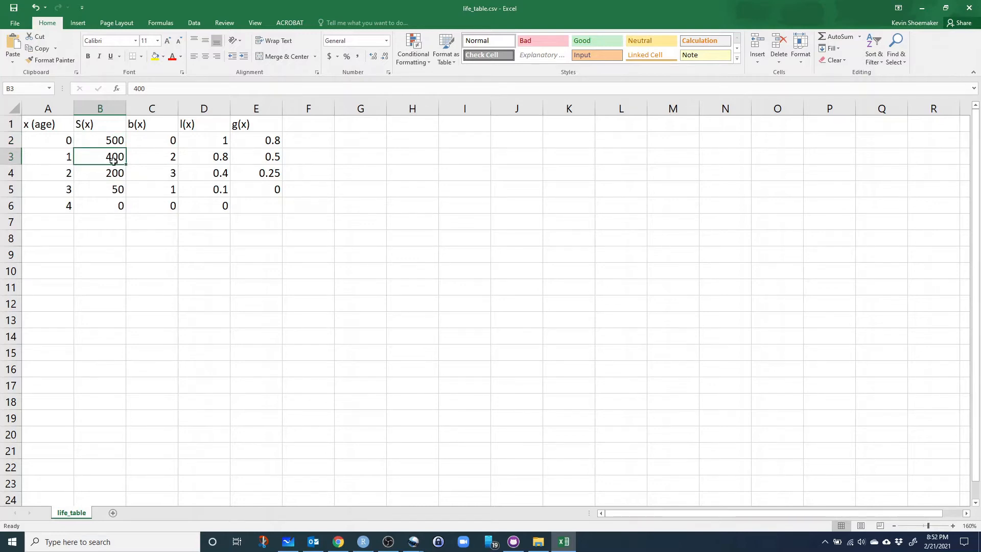
pyautogui.click(101, 176)
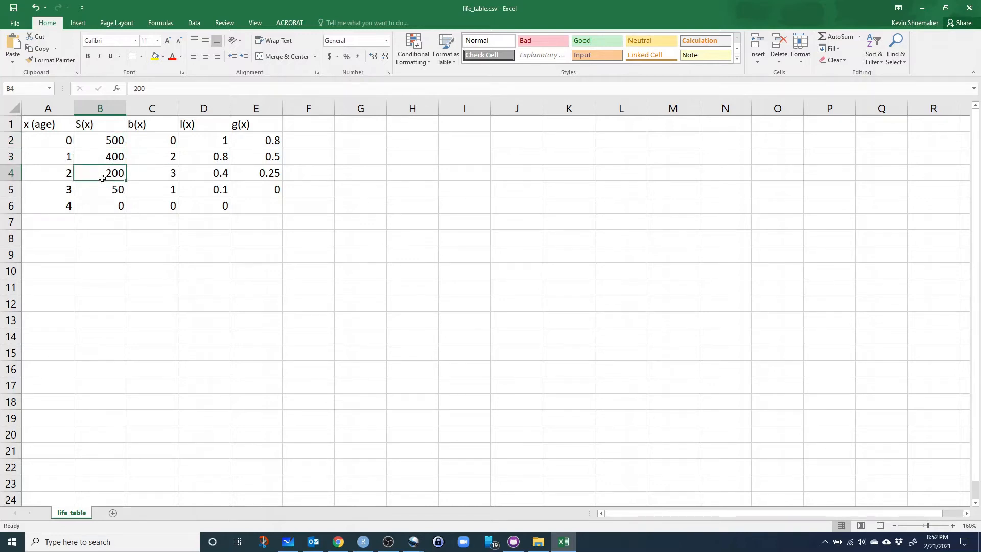
pyautogui.click(115, 185)
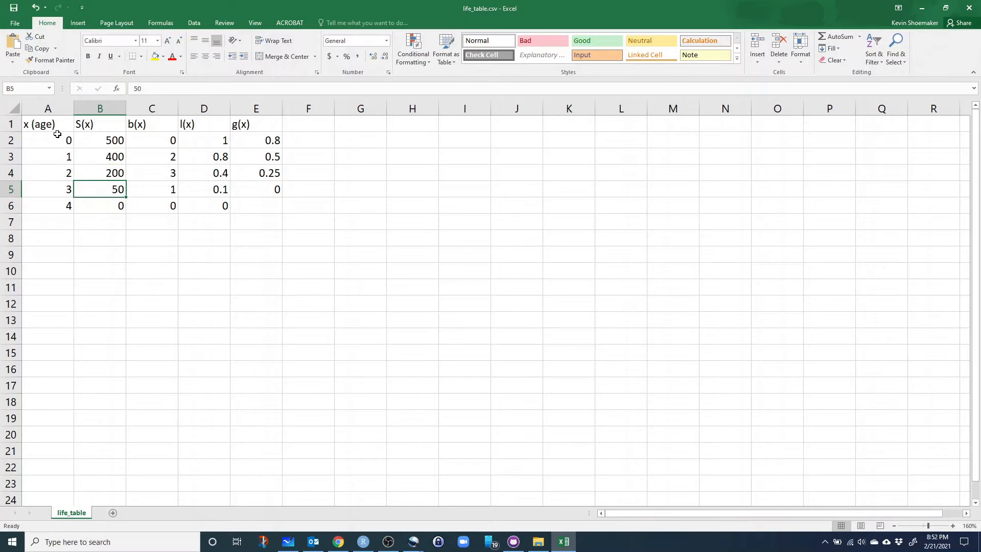
pyautogui.moveTo(41, 110); pyautogui.dragTo(100, 108)
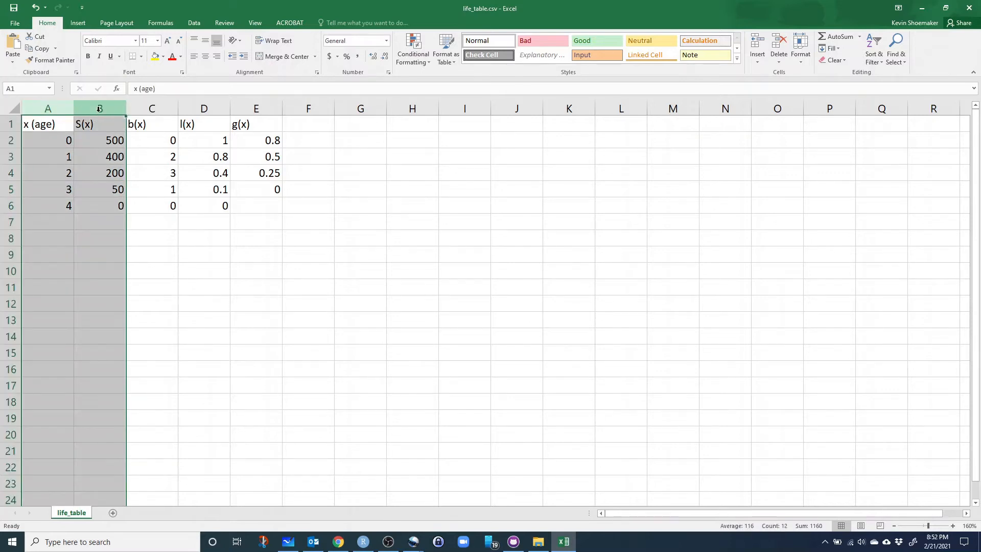
# Step: Examine the b(x) birth rates by age and the first values in the l(x) and g(x) columns
pyautogui.click(152, 143)
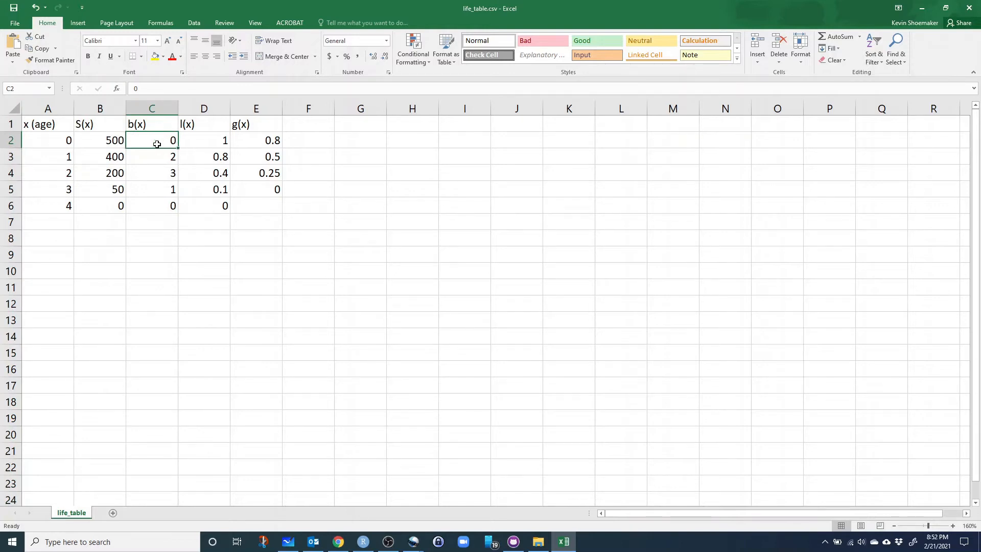
pyautogui.press('Down')
pyautogui.press('Down')
pyautogui.press('Down')
pyautogui.press('Down')
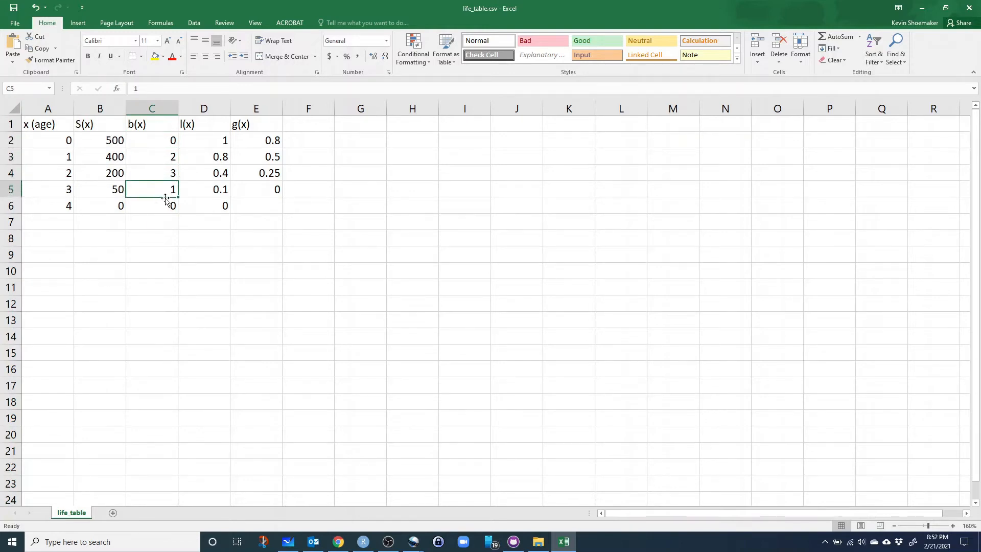
pyautogui.click(167, 162)
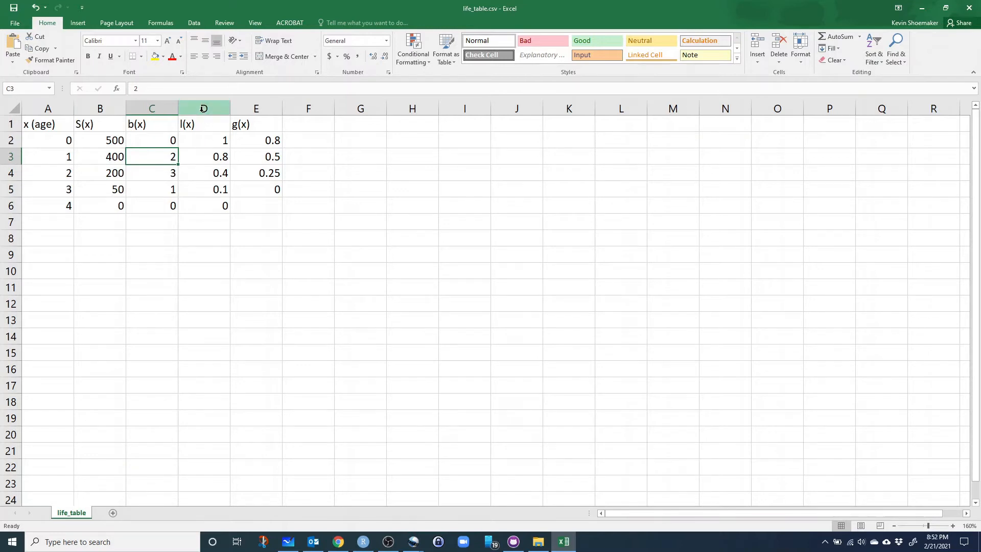
pyautogui.click(196, 143)
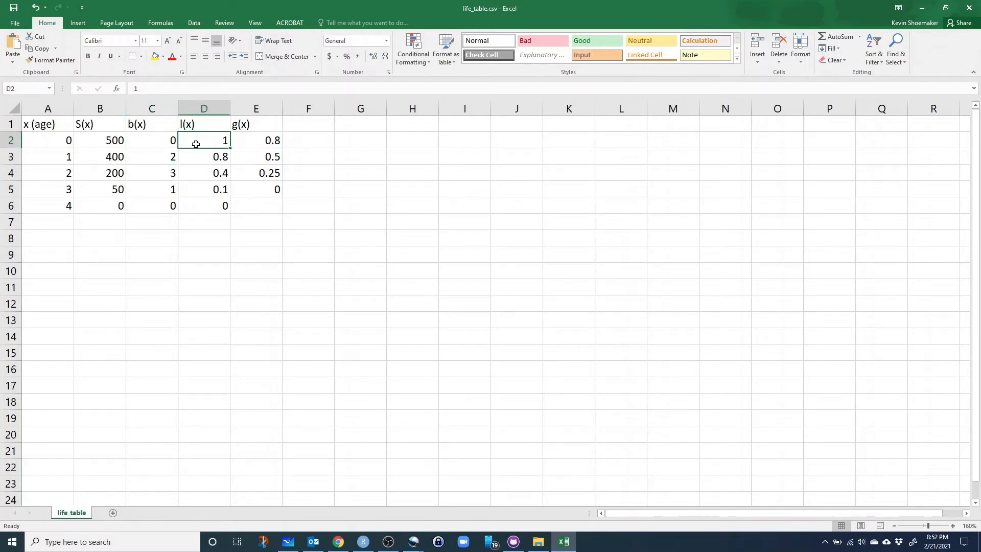
pyautogui.click(267, 141)
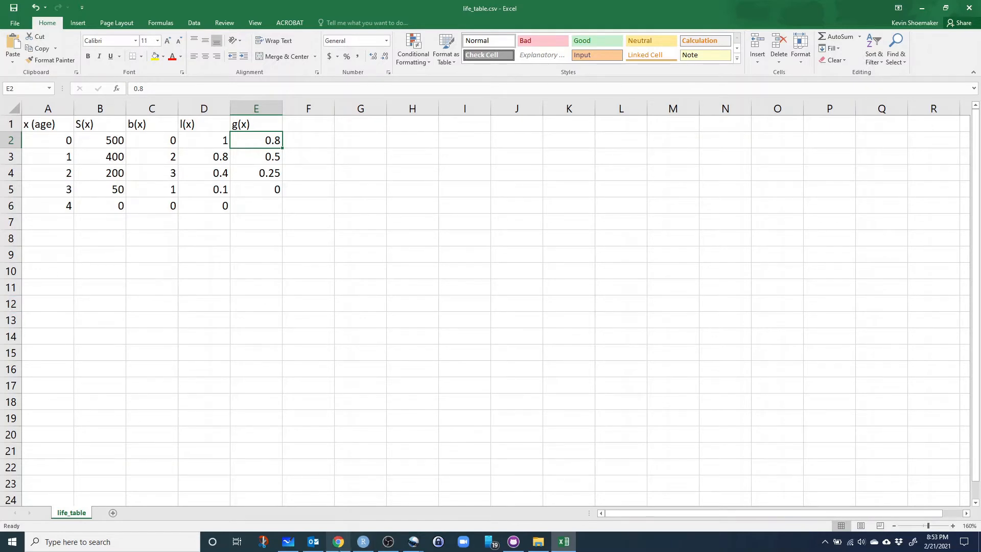
# Step: Switch to the lecture page in Chrome and examine the net reproductive rate formula, highlighting the l(x)·b(x) product
pyautogui.click(338, 542)
pyautogui.scroll(-2, 335, 261)
pyautogui.moveTo(357, 239); pyautogui.dragTo(420, 239)
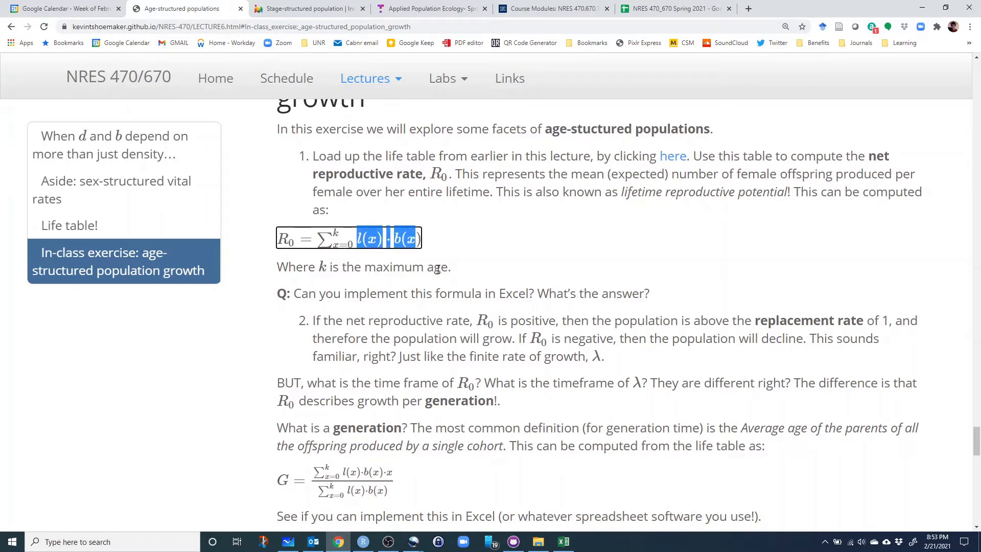
pyautogui.click(292, 239)
pyautogui.moveTo(287, 238); pyautogui.dragTo(422, 239)
pyautogui.click(331, 246)
pyautogui.moveTo(331, 246); pyautogui.dragTo(353, 246)
pyautogui.click(346, 236)
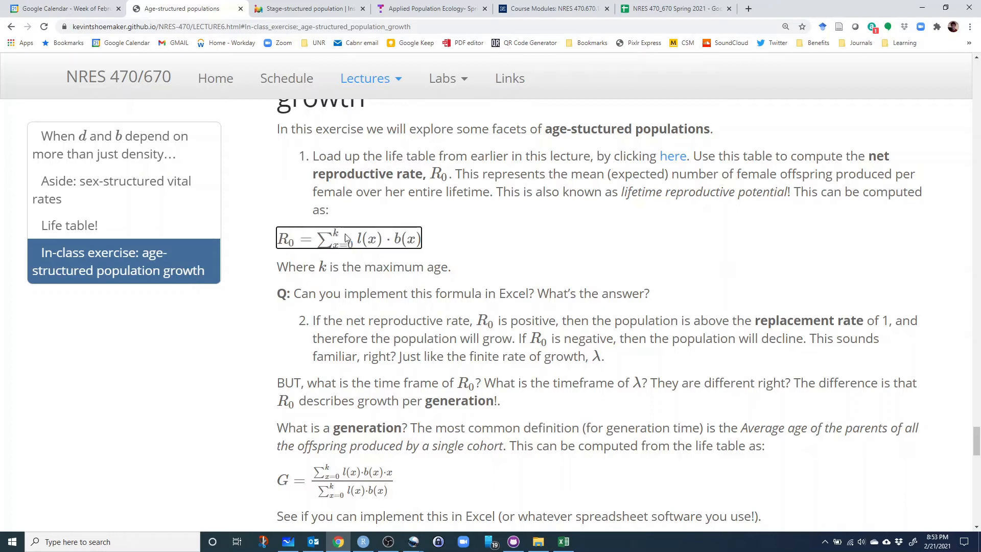
pyautogui.moveTo(359, 238); pyautogui.dragTo(423, 241)
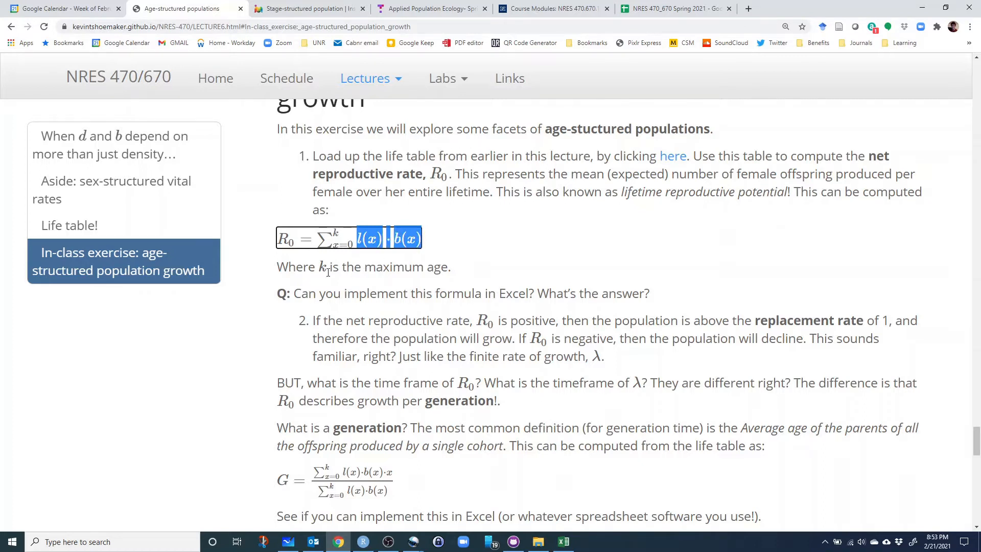
# Step: Review the generation time formula for G in part 2 of the exercise
pyautogui.scroll(-2, 365, 269)
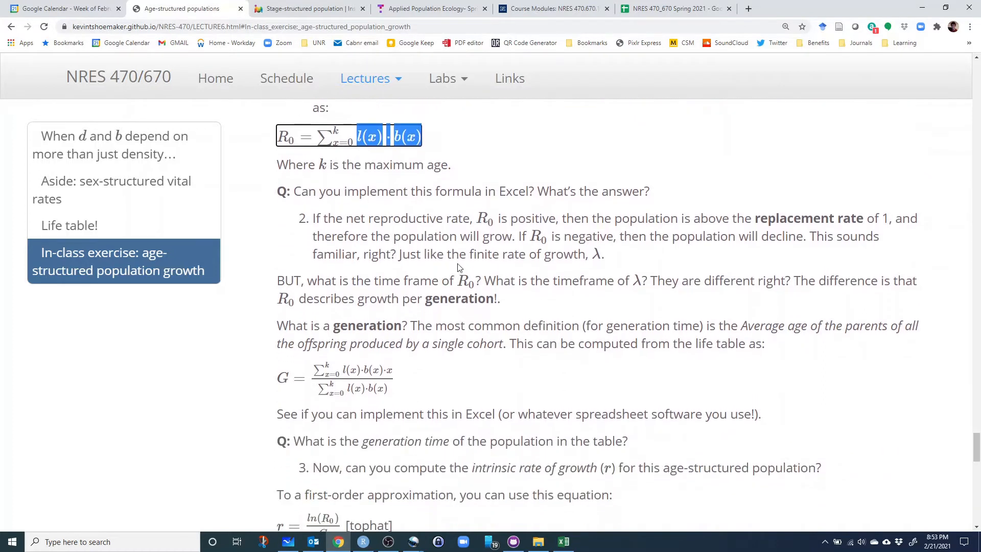
pyautogui.scroll(-1, 317, 345)
pyautogui.moveTo(282, 327); pyautogui.dragTo(445, 351)
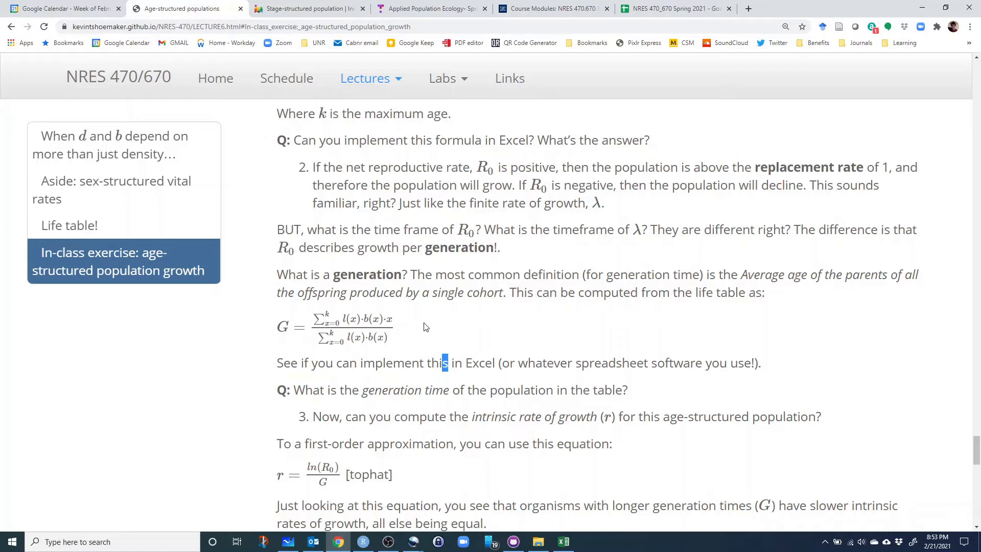
# Step: Review the intrinsic rate of growth equation in part 3, highlighting r and the ln(R0) numerator
pyautogui.scroll(-3, 426, 327)
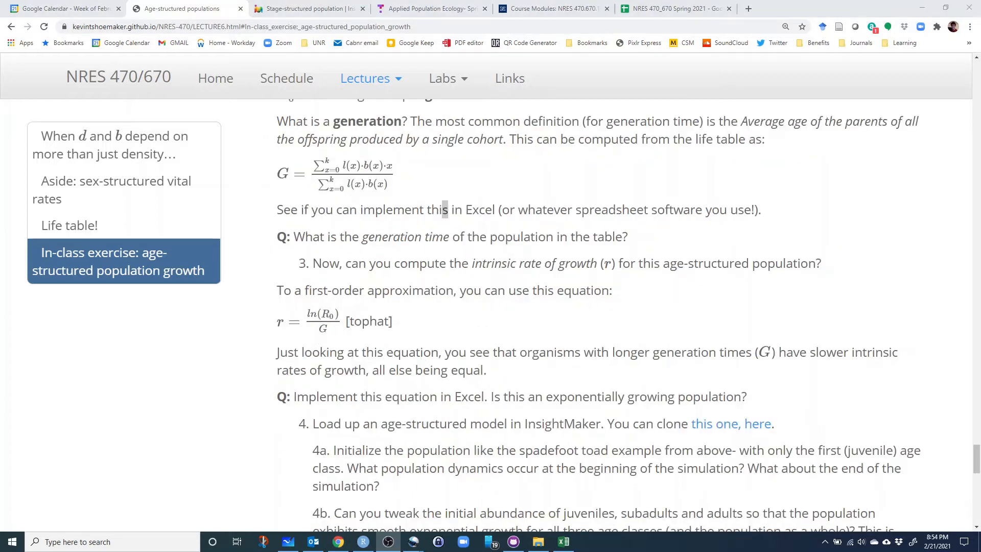
pyautogui.scroll(-1, 278, 281)
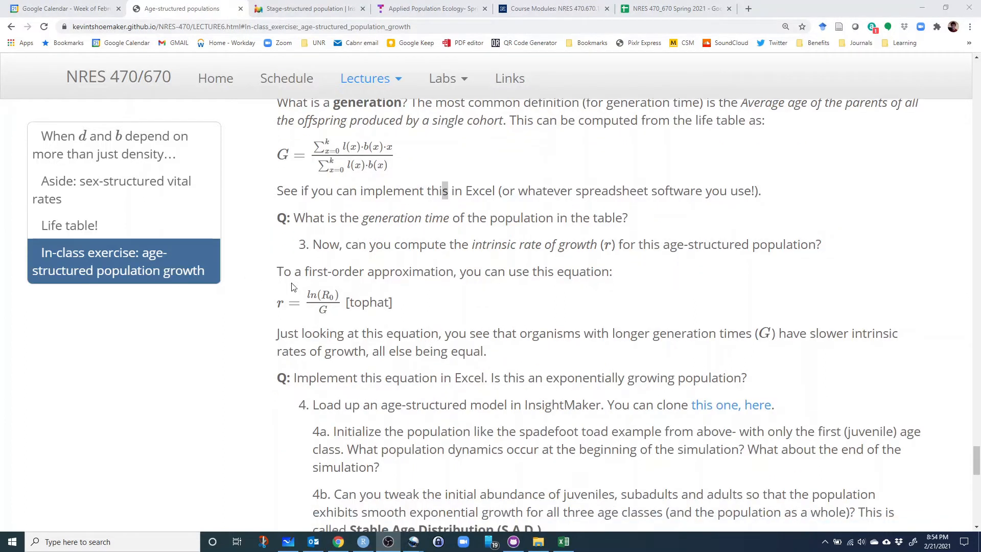
pyautogui.doubleClick(279, 272)
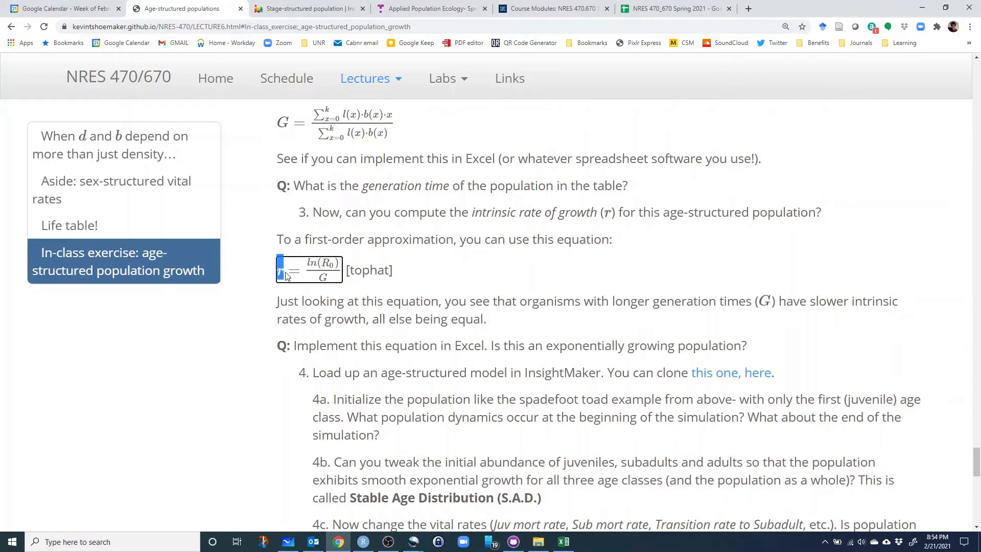
pyautogui.click(309, 264)
pyautogui.moveTo(308, 262); pyautogui.dragTo(338, 263)
pyautogui.scroll(3, 298, 189)
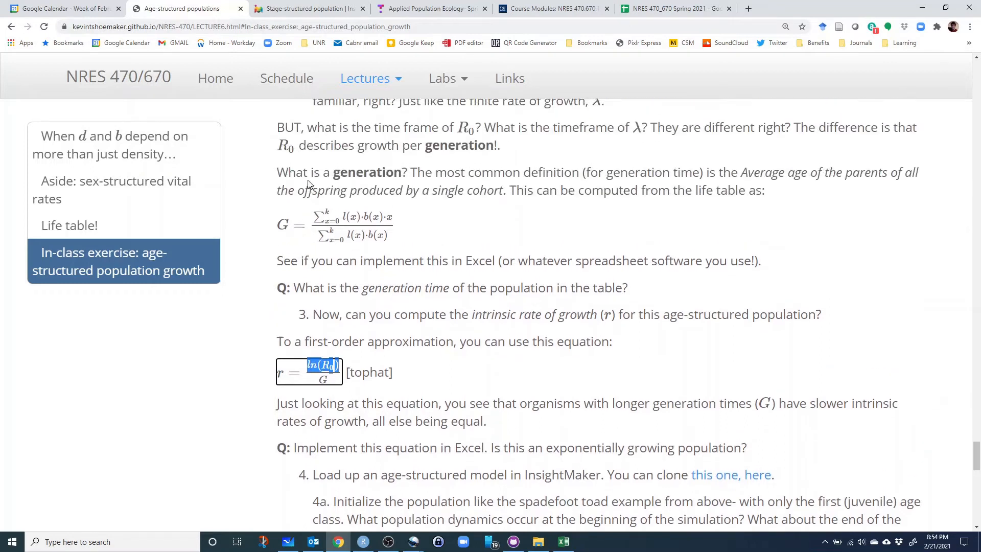
# Step: Review the start of part 2 on how R0 relates to the replacement rate of 1, highlighting R0 and "is above the"
pyautogui.scroll(2, 299, 187)
pyautogui.scroll(-3, 299, 186)
pyautogui.scroll(4, 472, 263)
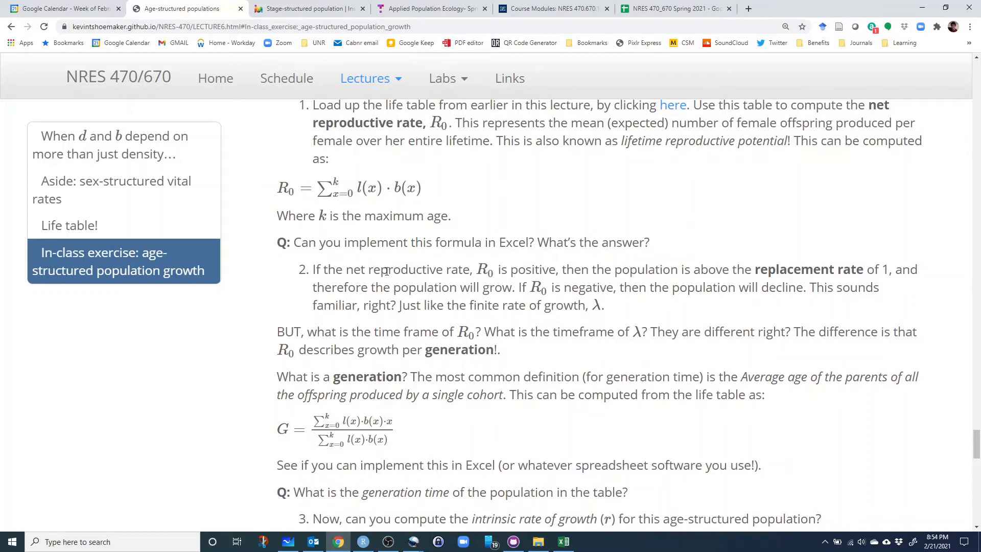
pyautogui.moveTo(482, 269); pyautogui.dragTo(498, 271)
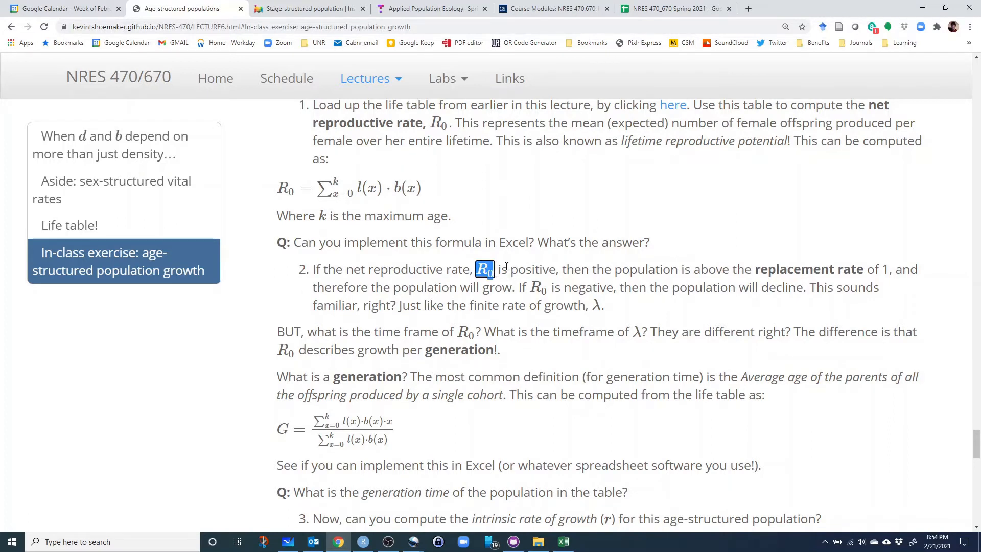
pyautogui.scroll(1, 488, 257)
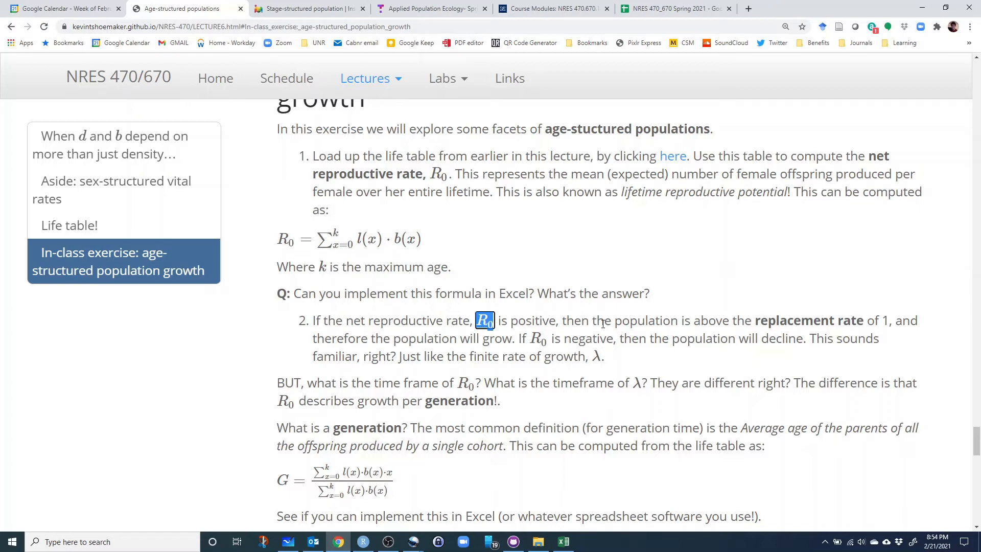
pyautogui.moveTo(680, 322); pyautogui.dragTo(754, 323)
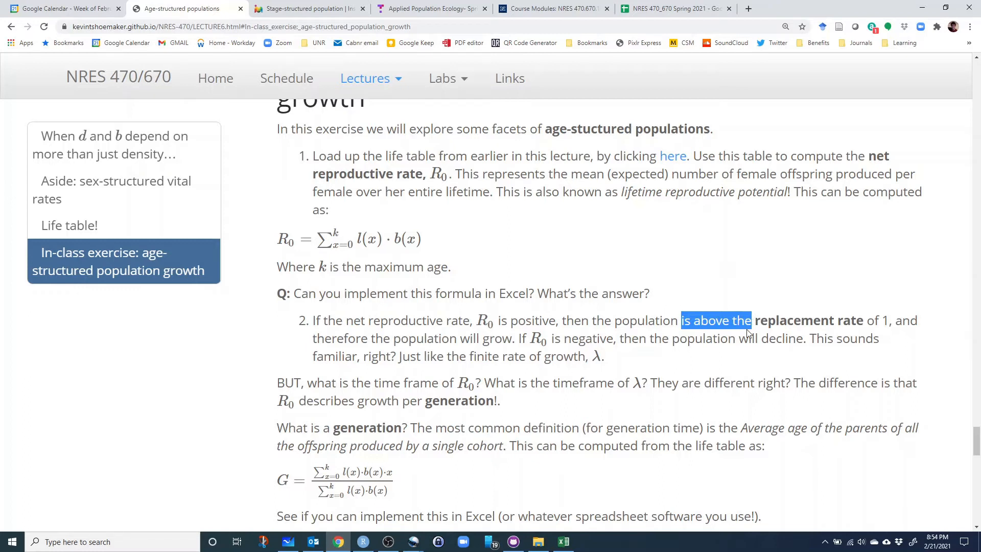
pyautogui.click(494, 322)
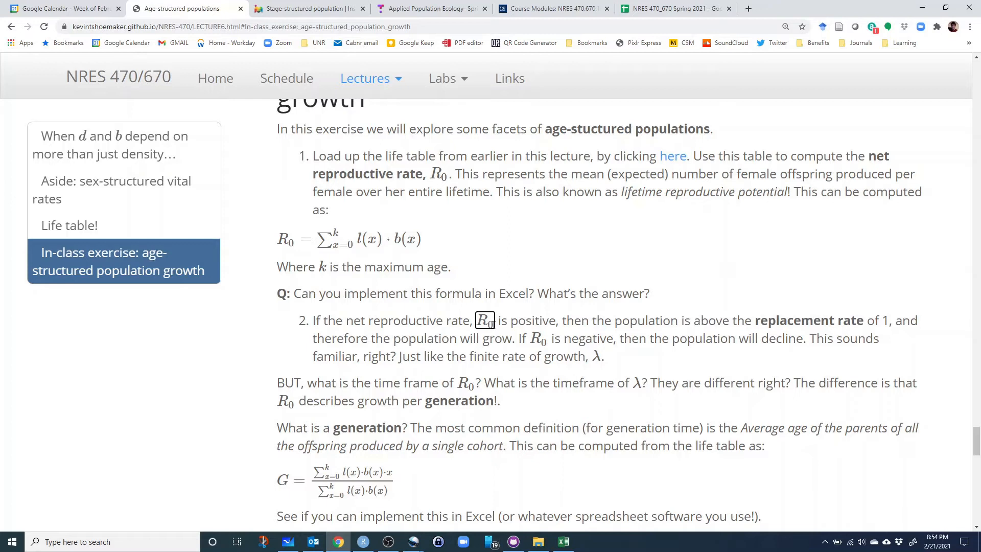
# Step: Examine the r = ln(R0)/G equation in part 3 of the exercise, highlighting the ln(R0) numerator, the G denominator and r
pyautogui.scroll(-1, 487, 325)
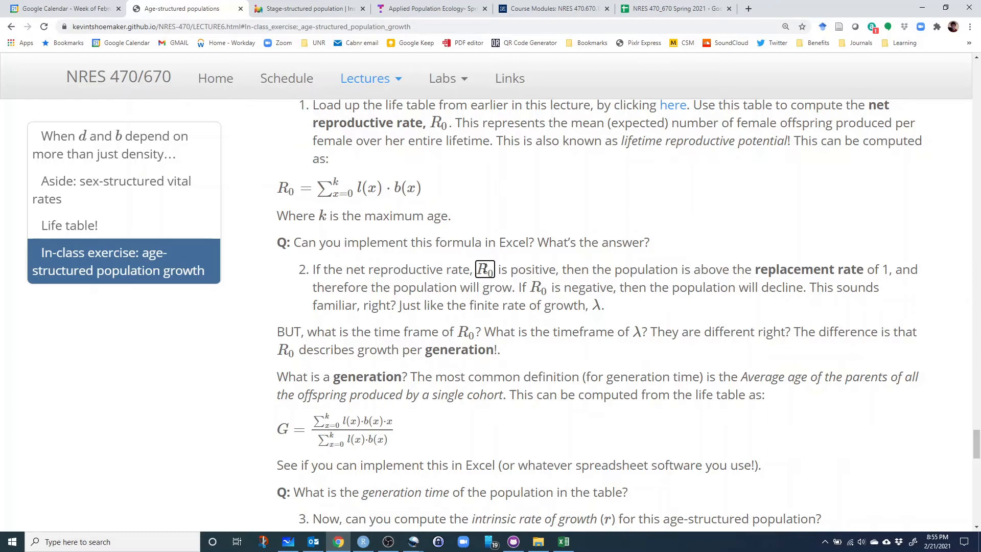
pyautogui.scroll(-2, 269, 331)
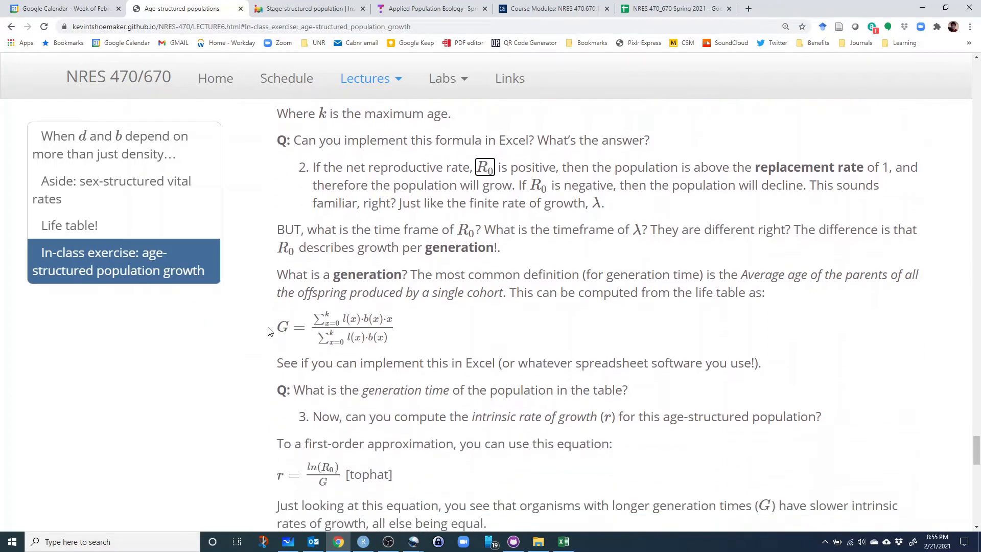
pyautogui.scroll(-1, 284, 345)
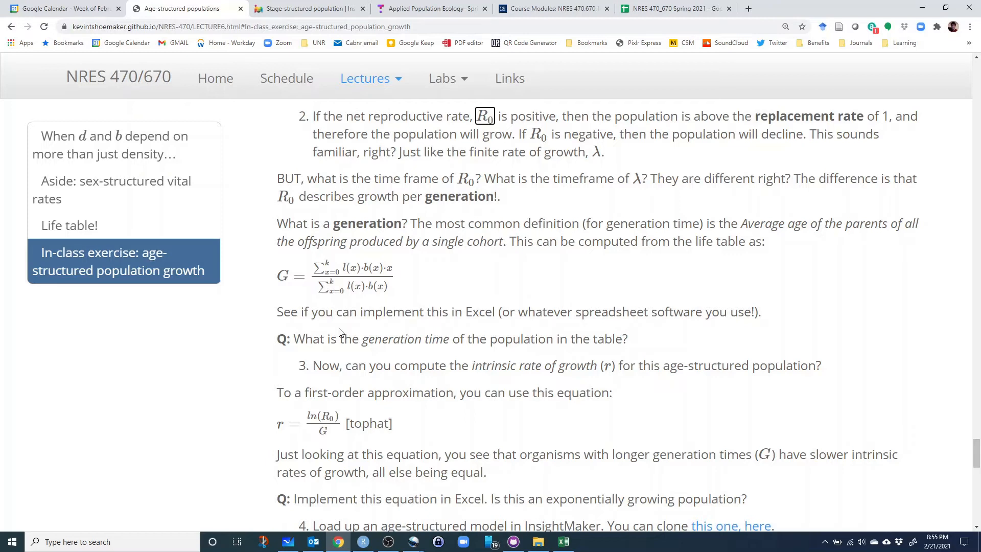
pyautogui.scroll(-2, 389, 297)
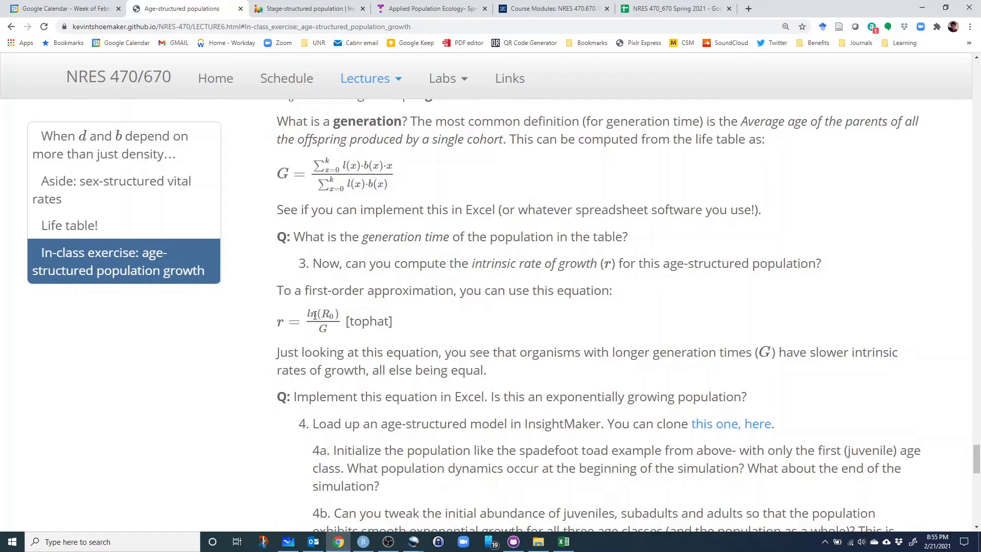
pyautogui.moveTo(308, 313); pyautogui.dragTo(339, 313)
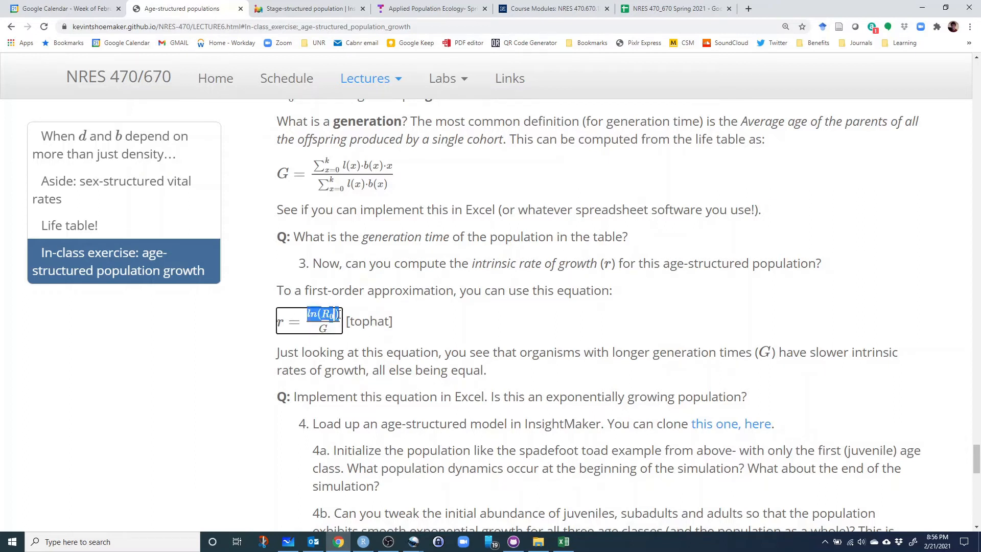
pyautogui.click(323, 329)
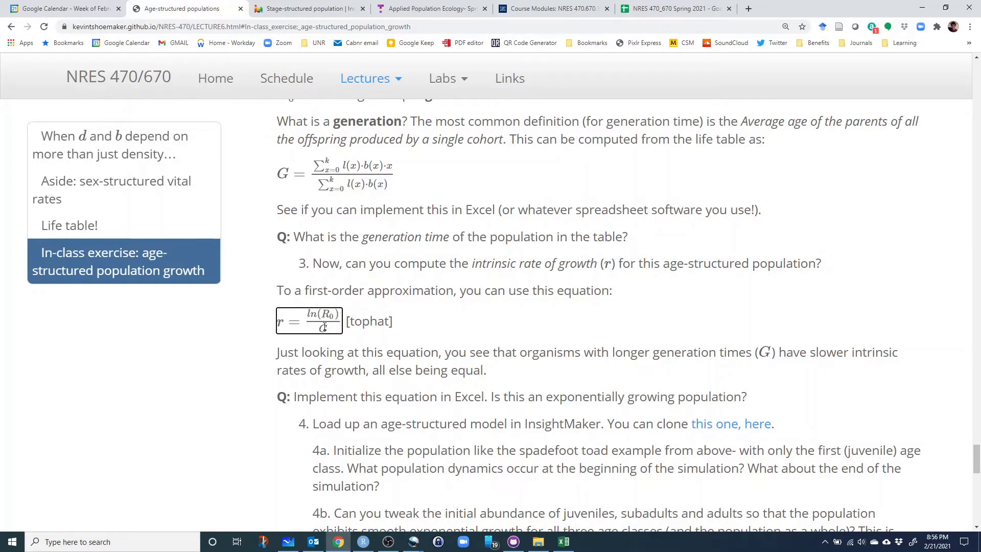
pyautogui.moveTo(319, 330); pyautogui.dragTo(327, 330)
pyautogui.click(282, 323)
pyautogui.doubleClick(281, 323)
pyautogui.click(325, 330)
pyautogui.moveTo(306, 315); pyautogui.dragTo(337, 316)
pyautogui.click(340, 317)
pyautogui.doubleClick(320, 328)
pyautogui.click(322, 327)
pyautogui.moveTo(321, 330); pyautogui.dragTo(328, 329)
pyautogui.moveTo(321, 313); pyautogui.dragTo(280, 323)
# Step: Switch to the life table in Excel and add the column header lxbx in cell F1
pyautogui.click(562, 540)
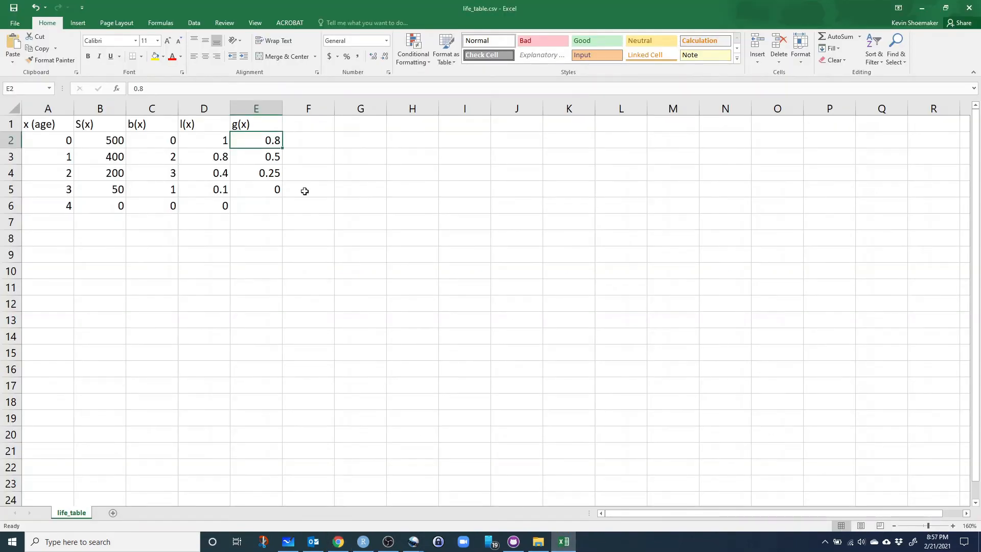
pyautogui.click(324, 124)
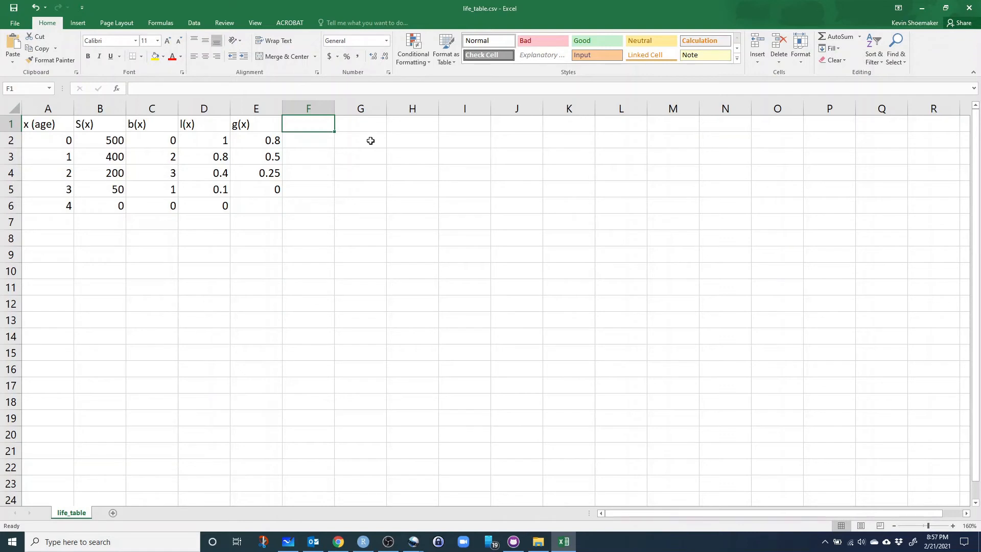
pyautogui.write('lx')
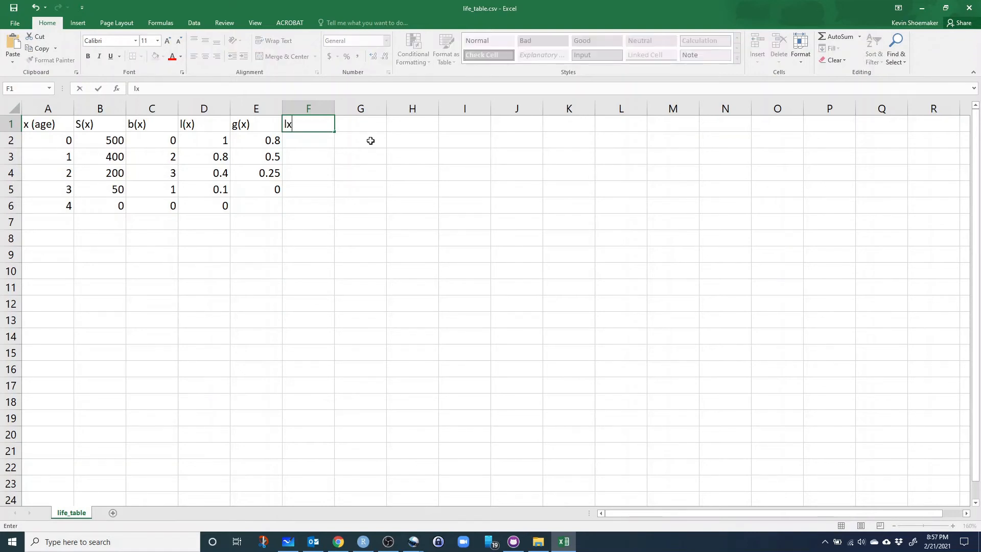
pyautogui.write('bx')
pyautogui.press('Return')
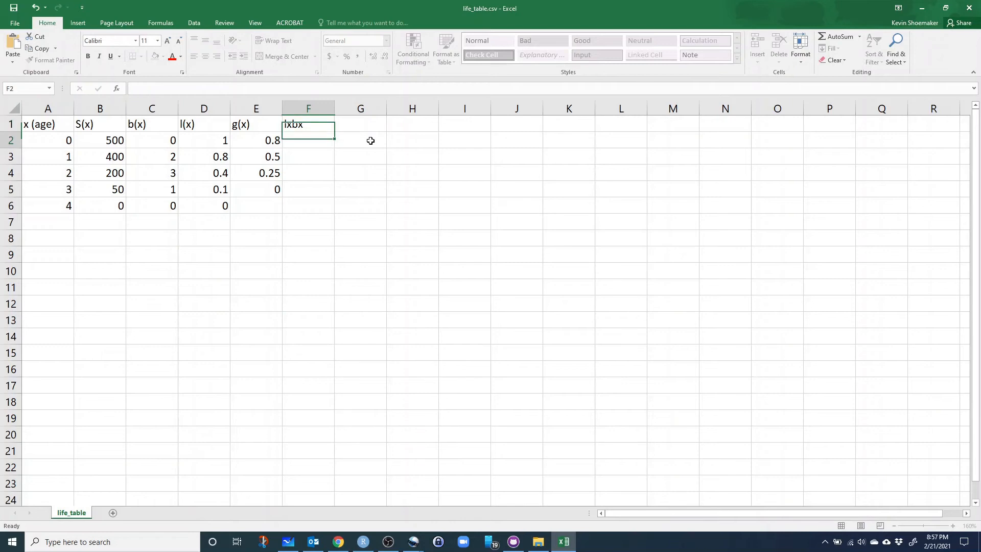
# Step: Compute l(x) times b(x) for every age with the formula =D2*C2 in F2, filled down to F6
pyautogui.click(56, 142)
pyautogui.click(309, 144)
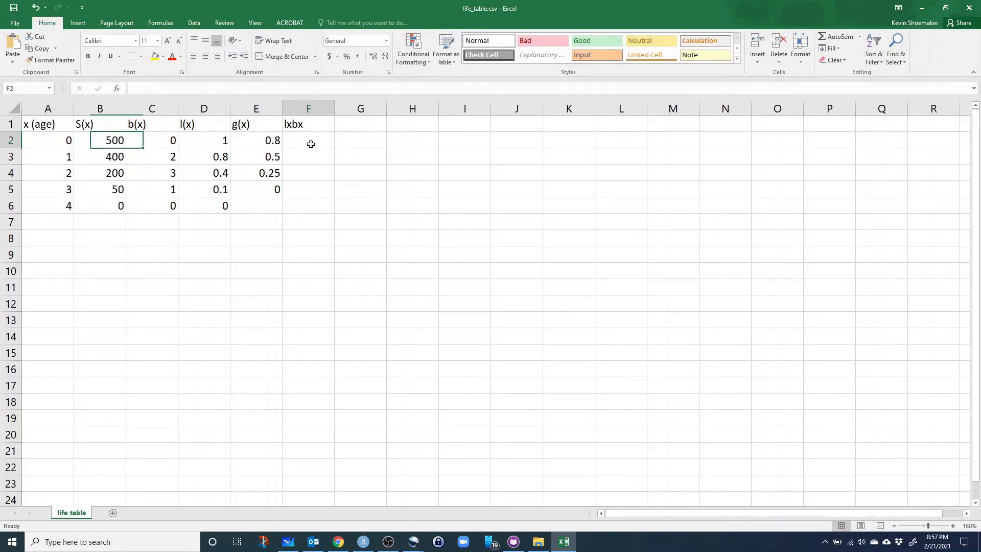
pyautogui.write('=')
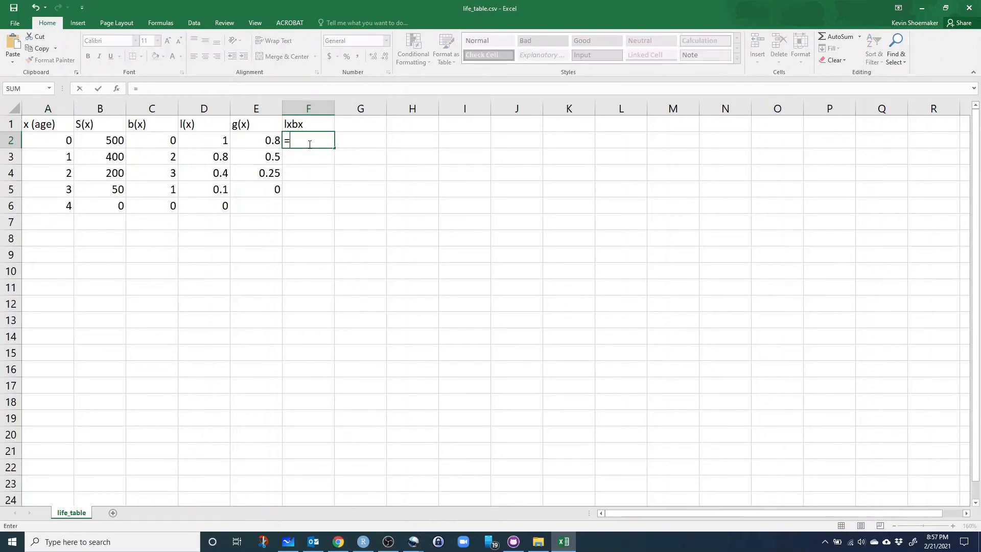
pyautogui.click(197, 139)
pyautogui.write('*')
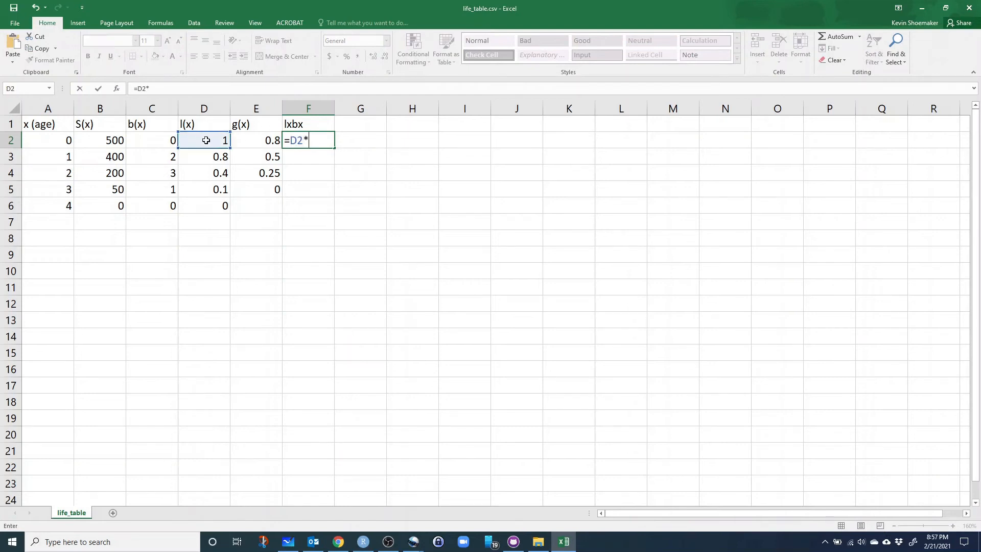
pyautogui.click(152, 138)
pyautogui.press('Return')
pyautogui.click(328, 140)
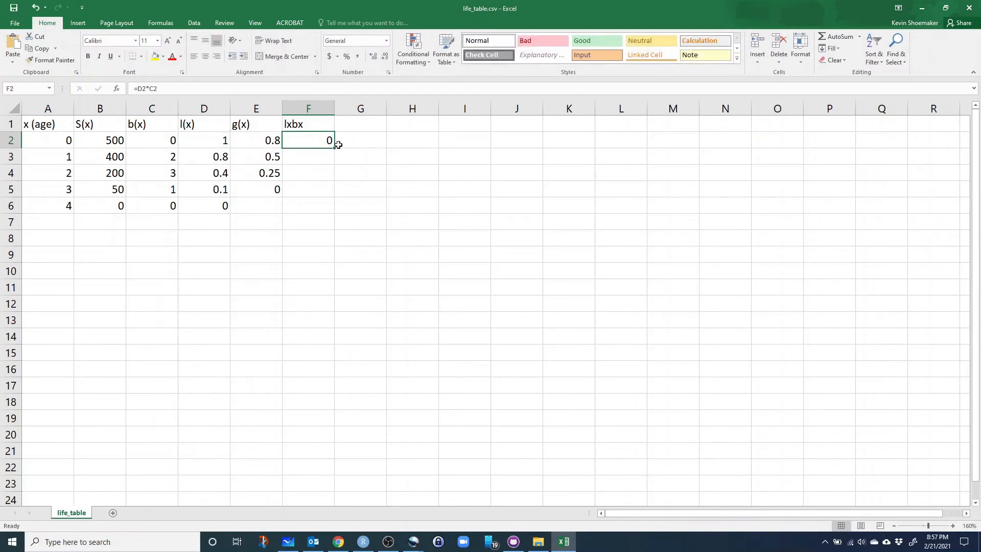
pyautogui.moveTo(333, 148); pyautogui.dragTo(330, 207)
pyautogui.click(385, 204)
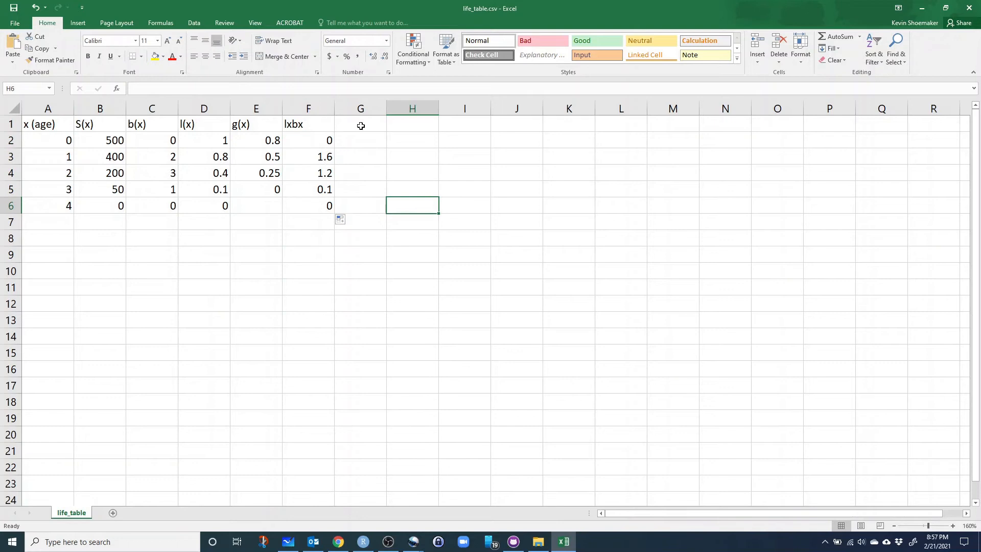
# Step: Label cell A9 as R0 and compute it in B9 as the sum of F2:F6
pyautogui.click(59, 248)
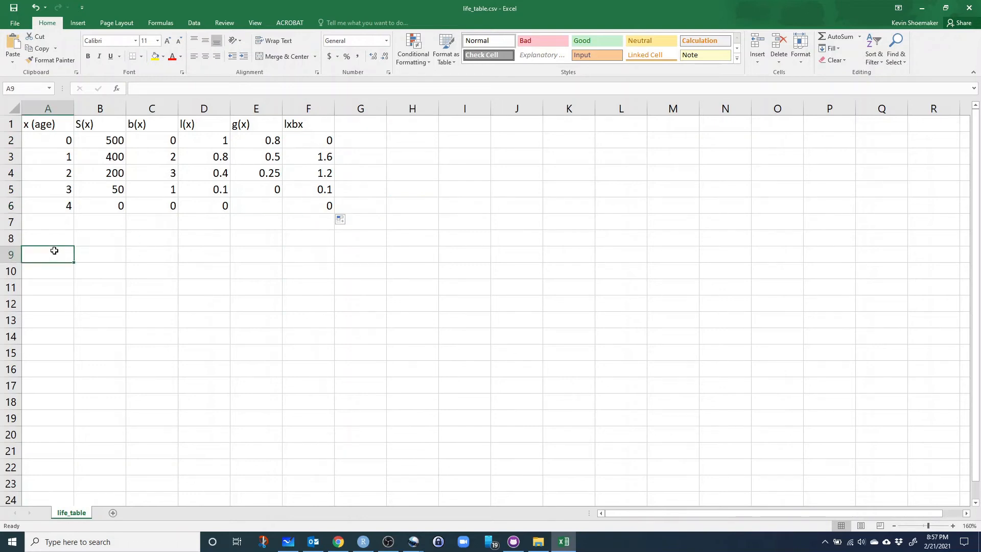
pyautogui.write('R0')
pyautogui.press('Return')
pyautogui.press('Up')
pyautogui.press('Right')
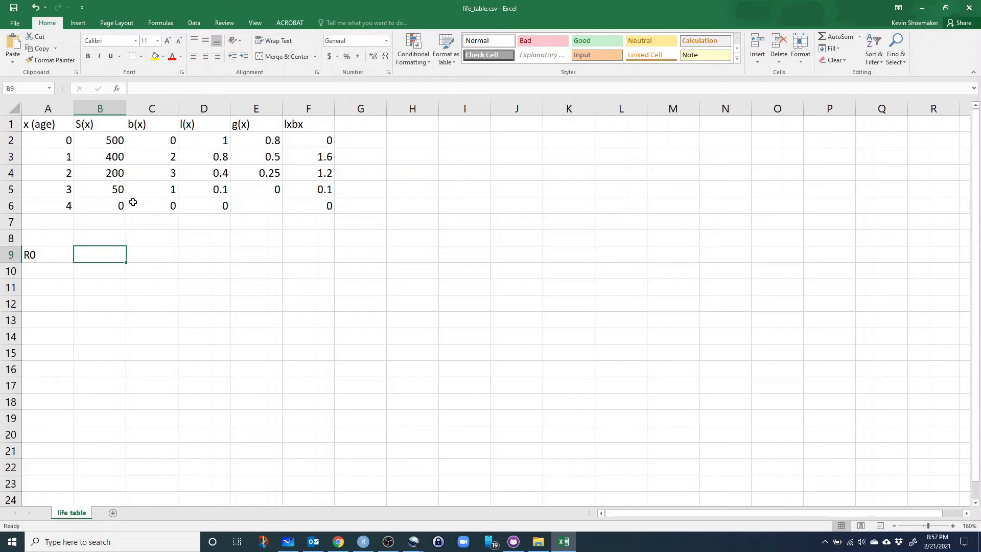
pyautogui.write('=sum(')
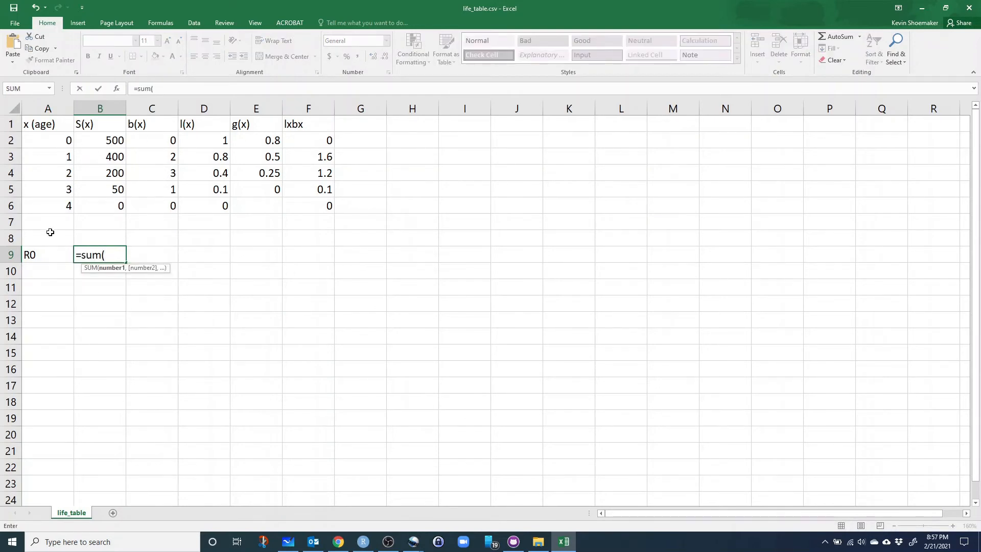
pyautogui.moveTo(322, 139); pyautogui.dragTo(320, 206)
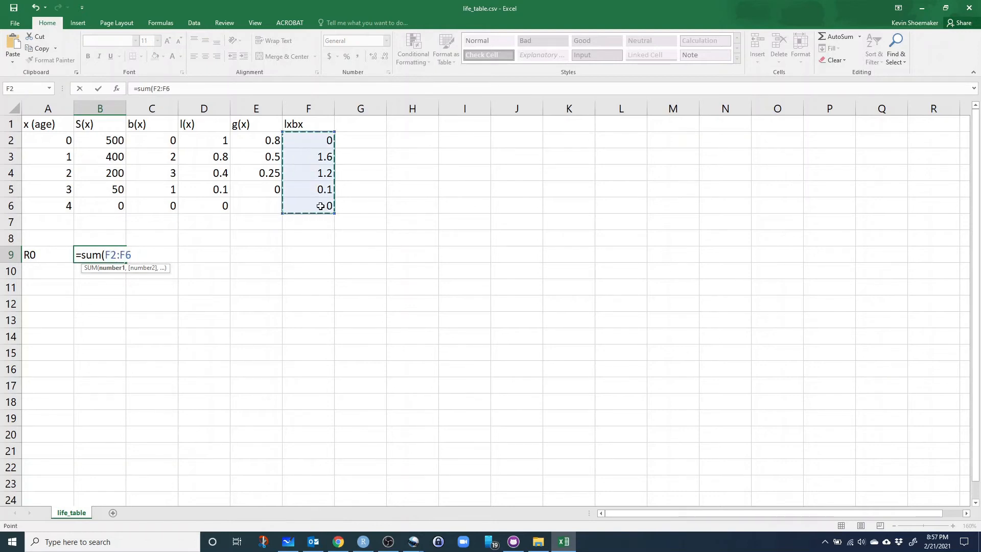
pyautogui.write(')')
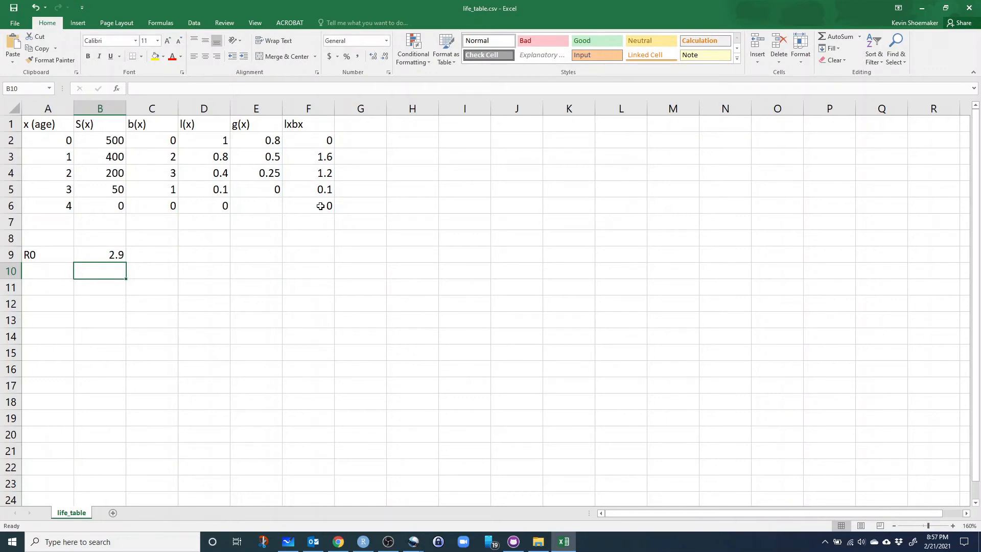
# Step: Enter the note "every female in the population is expected to produce 2.9 offspring within her lifetime" in cell D9
pyautogui.click(206, 257)
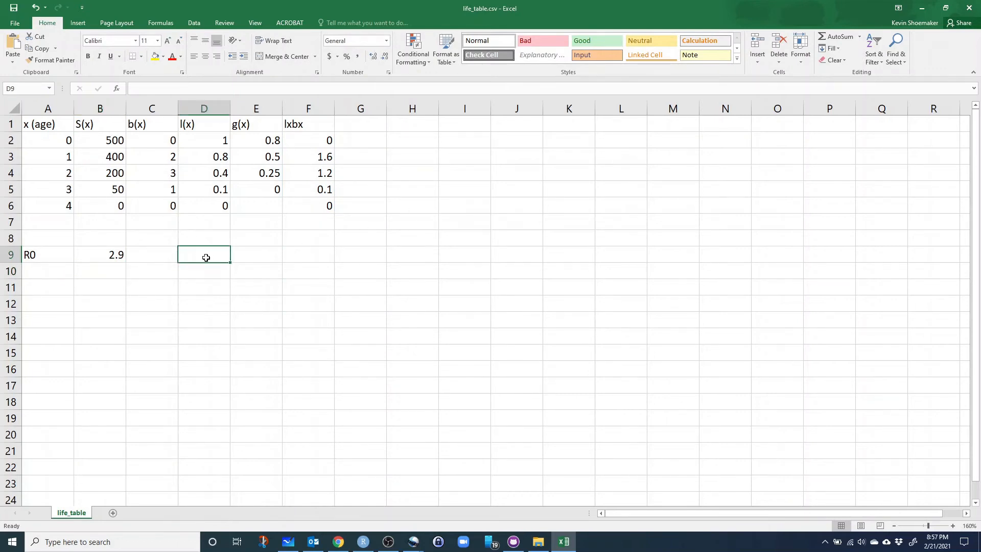
pyautogui.write('eve')
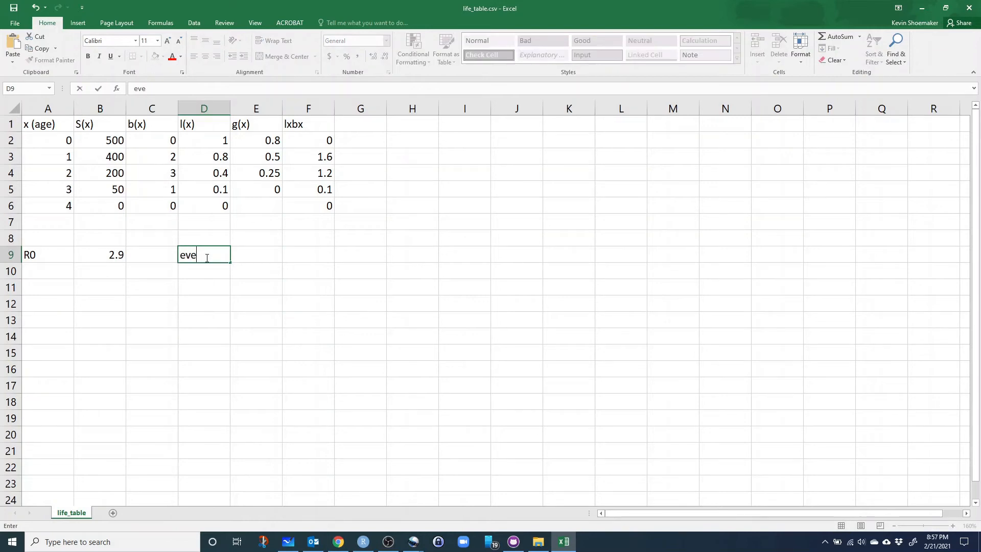
pyautogui.write('ry female l in the population')
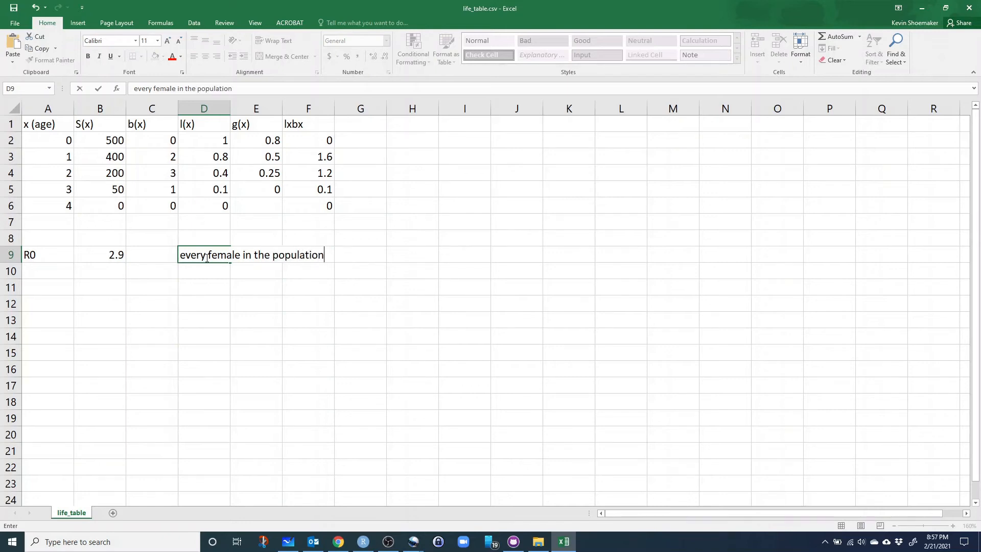
pyautogui.write(' is expected to pro')
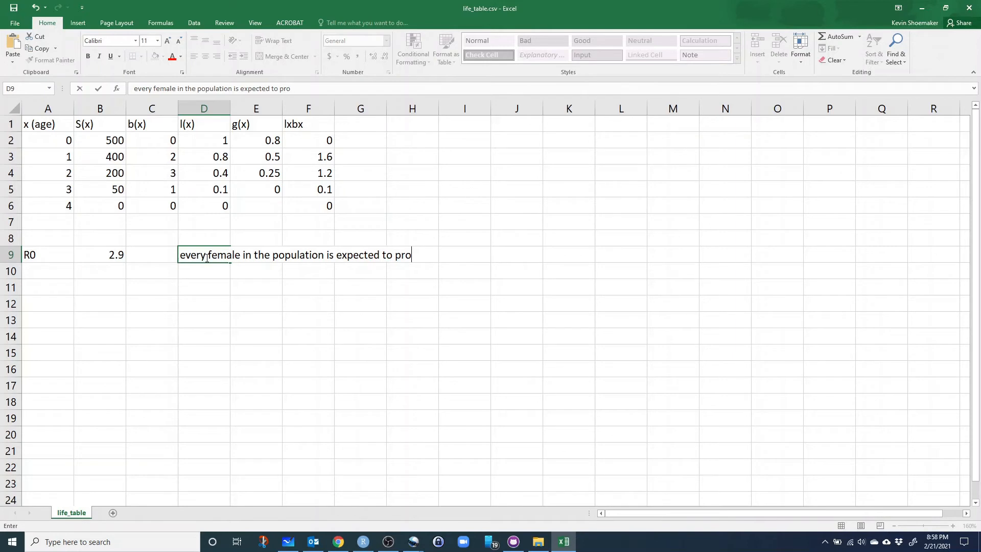
pyautogui.write('duce 2.9 offspring within')
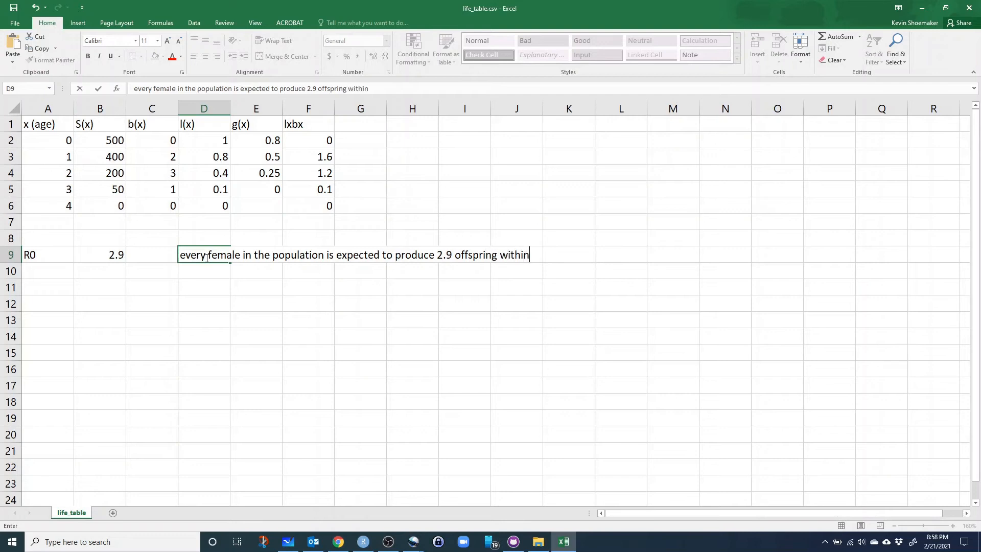
pyautogui.write(' her lifetime')
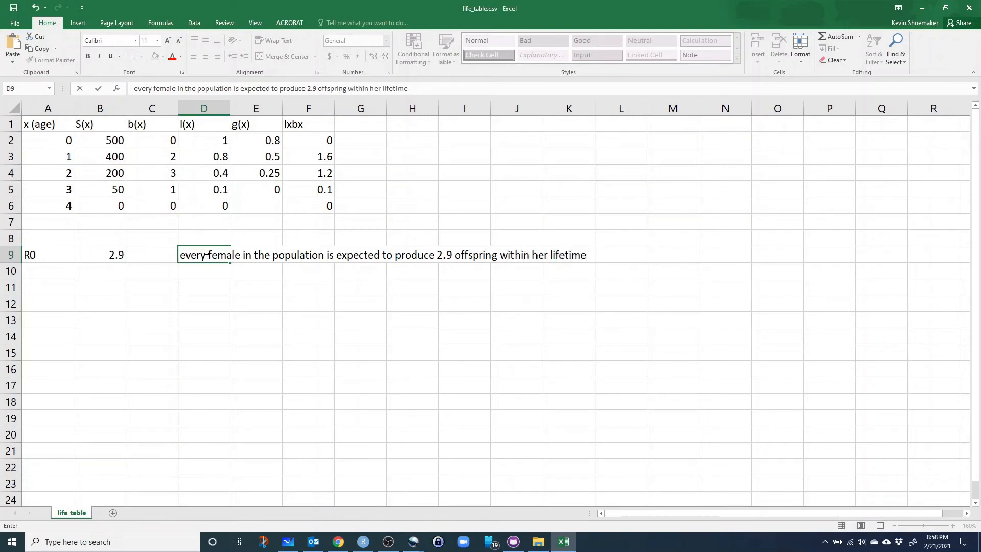
pyautogui.press('Return')
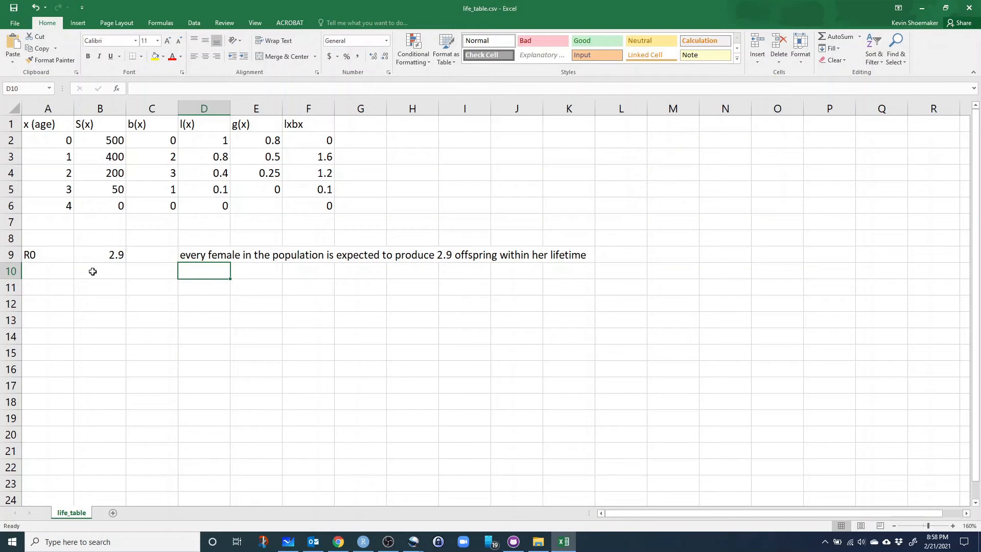
# Step: Add the column header lxbxx in cell G1
pyautogui.click(44, 282)
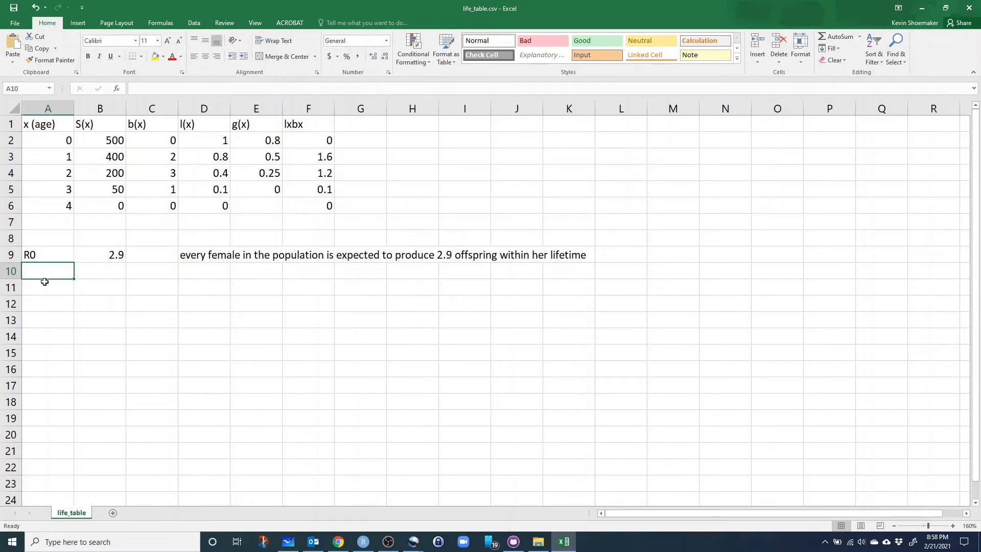
pyautogui.click(361, 128)
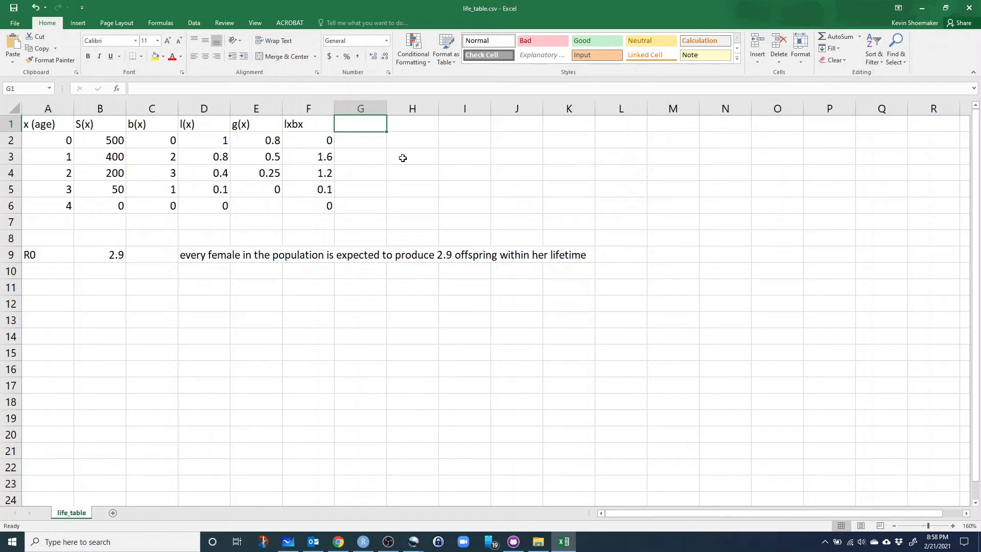
pyautogui.write('lxbxx')
pyautogui.press('Return')
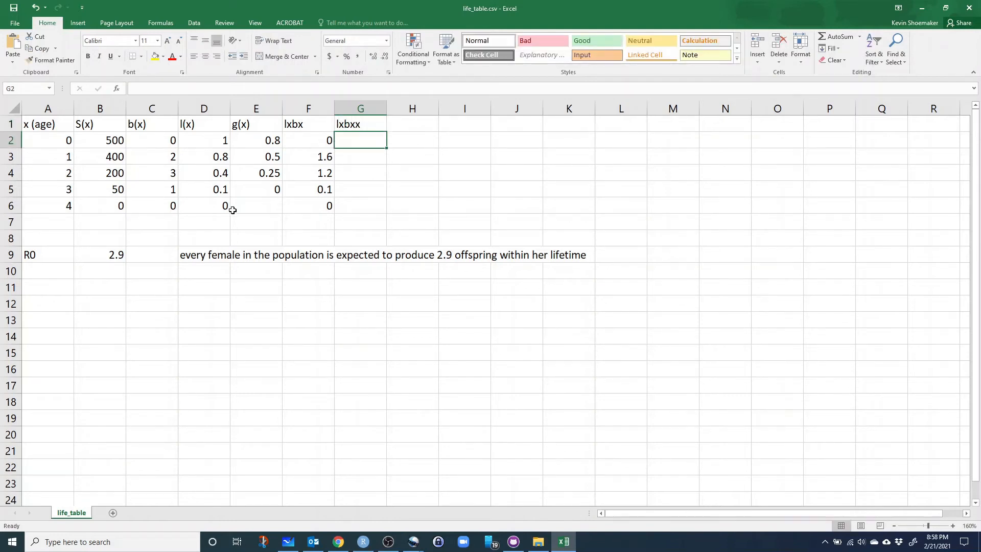
# Step: Compute l(x) times b(x) times x for every age with the formula =D2*C2*A2 in G2, filled down to G6
pyautogui.write('=')
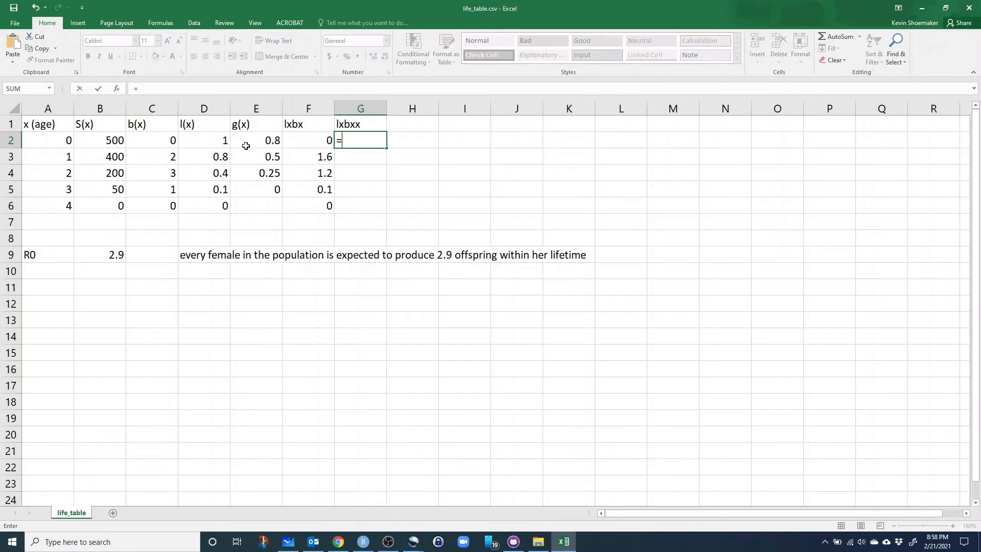
pyautogui.click(201, 142)
pyautogui.write('*')
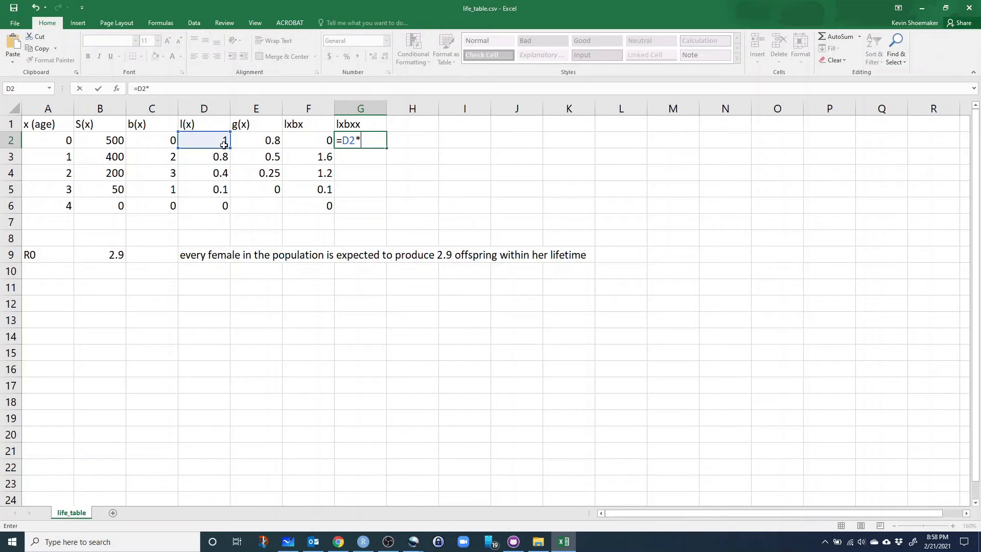
pyautogui.click(146, 146)
pyautogui.write('*')
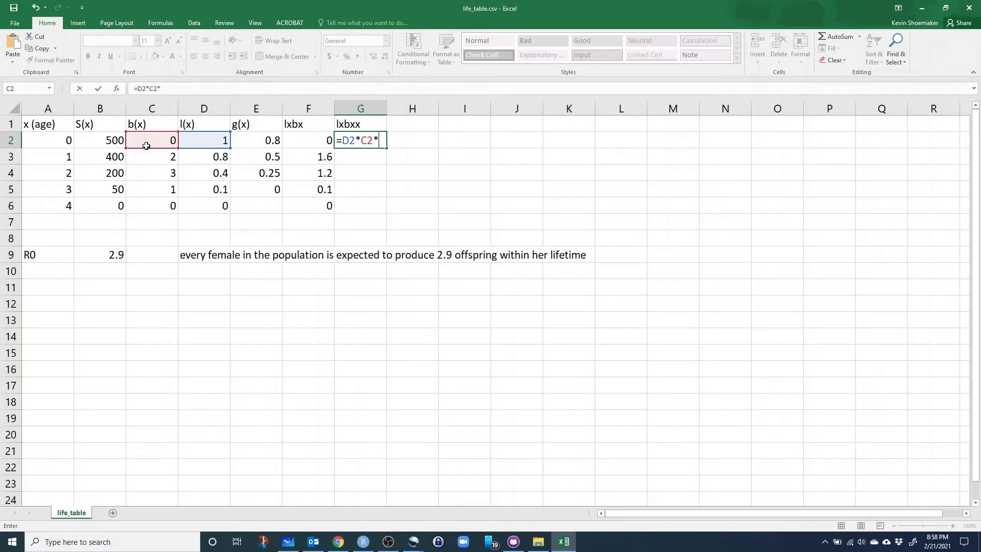
pyautogui.click(54, 143)
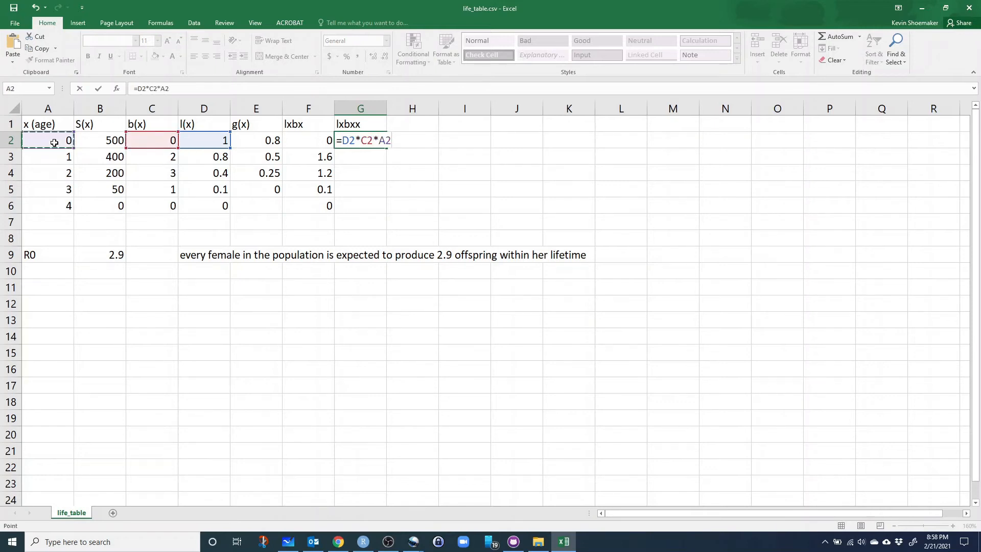
pyautogui.press('Return')
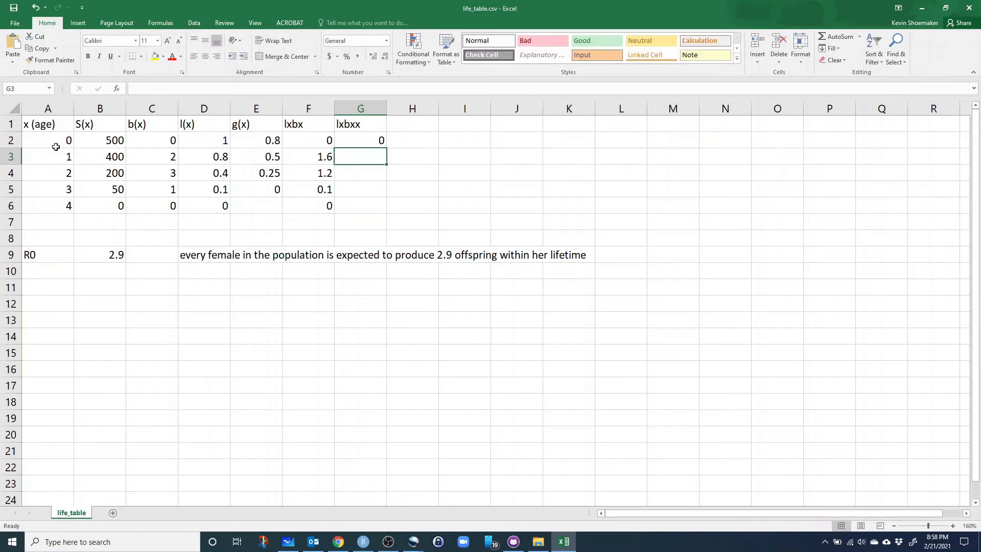
pyautogui.click(380, 141)
pyautogui.moveTo(386, 148); pyautogui.dragTo(382, 220)
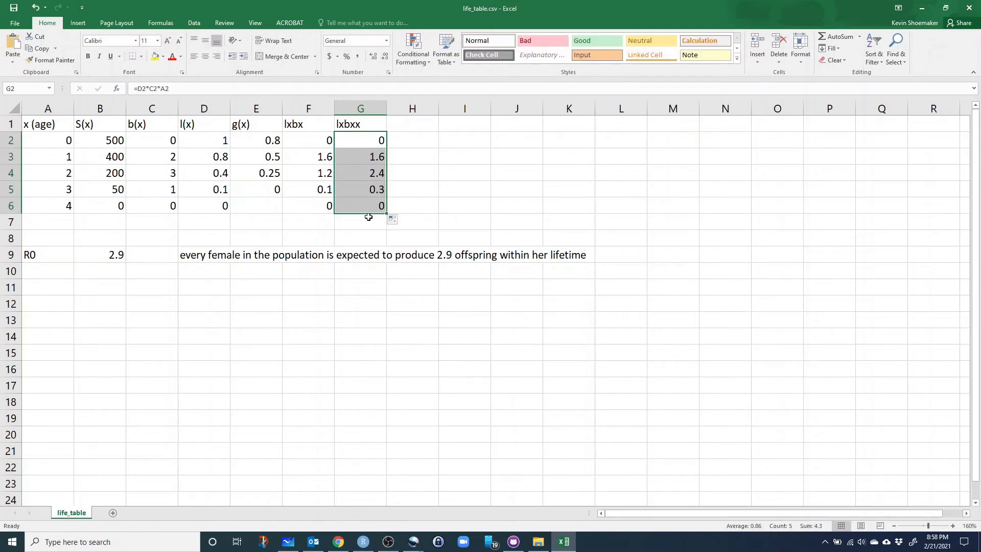
pyautogui.click(171, 223)
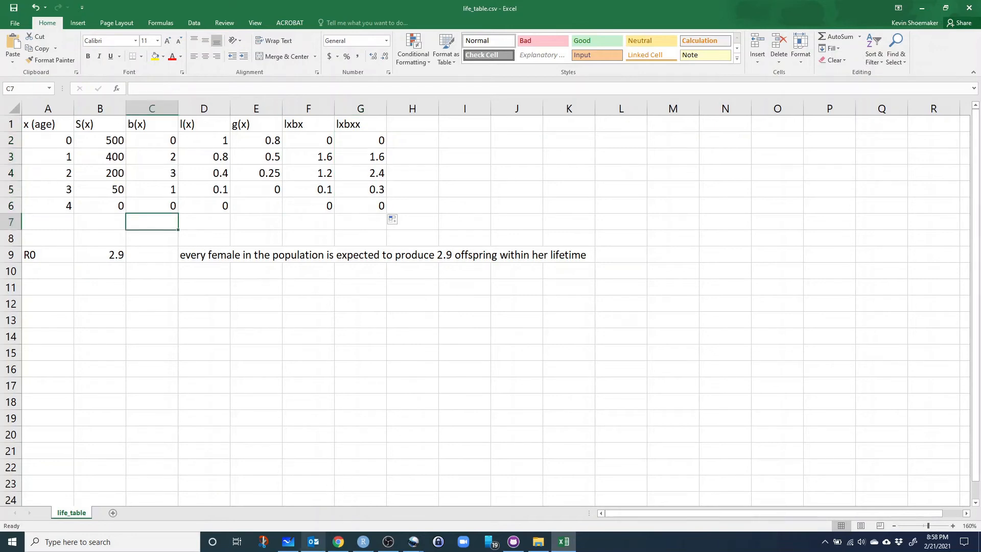
# Step: Switch to Chrome and examine the numerator and denominator of the generation time equation G in the lecture exercise
pyautogui.click(338, 542)
pyautogui.scroll(-2, 373, 317)
pyautogui.scroll(3, 373, 316)
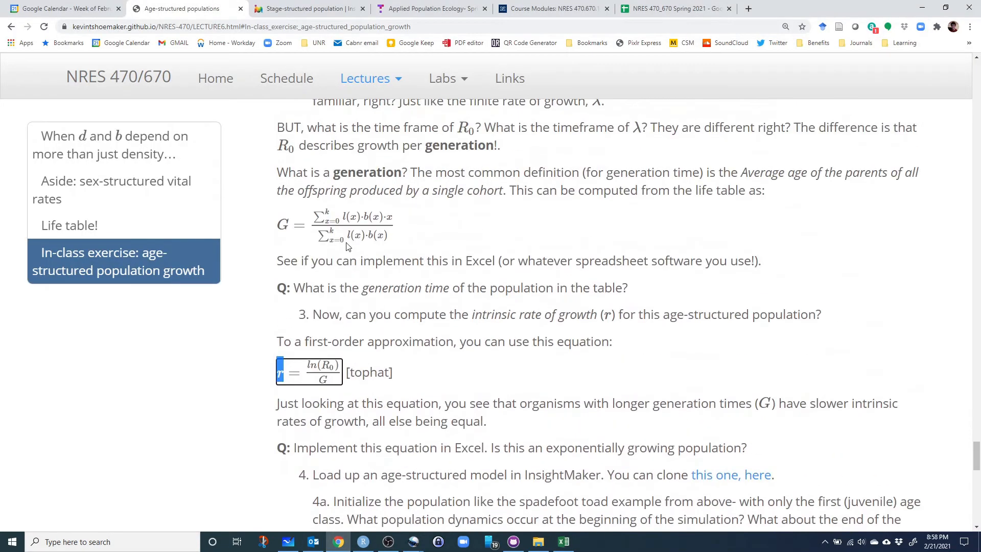
pyautogui.moveTo(342, 215); pyautogui.dragTo(391, 218)
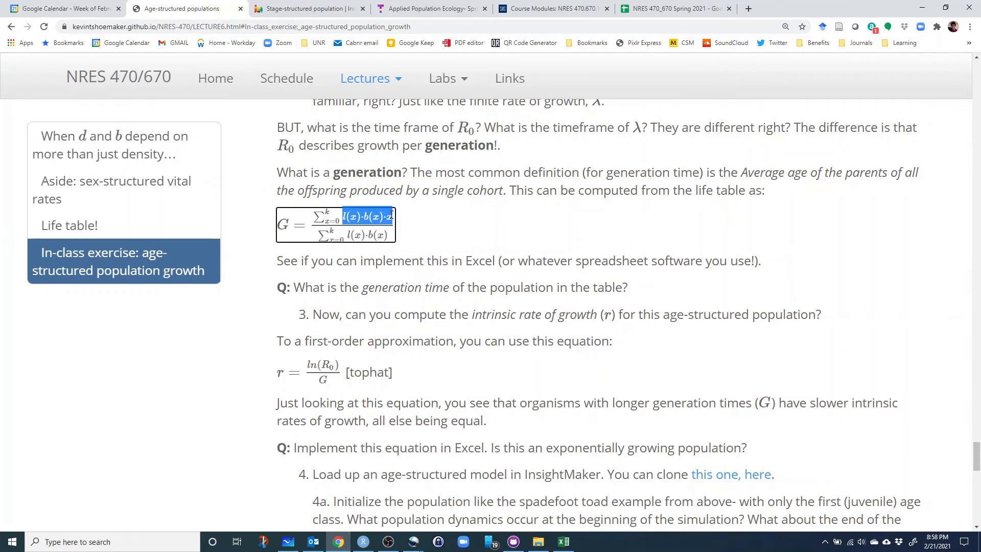
pyautogui.moveTo(347, 234); pyautogui.dragTo(390, 236)
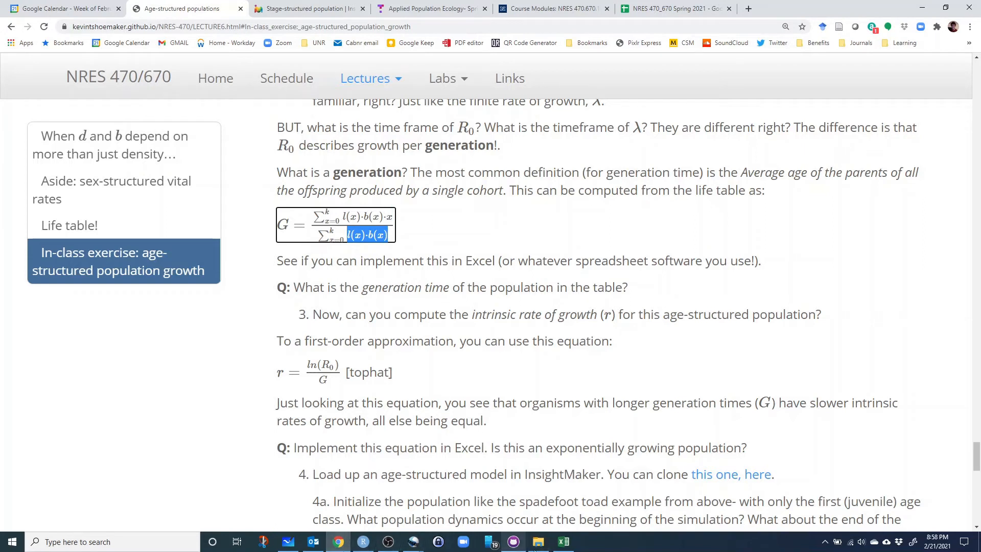
# Step: Back in Excel, label cell A10 as G and compute it in B10 with =SUM(G2:G6)/SUM(F2:F6)
pyautogui.click(563, 541)
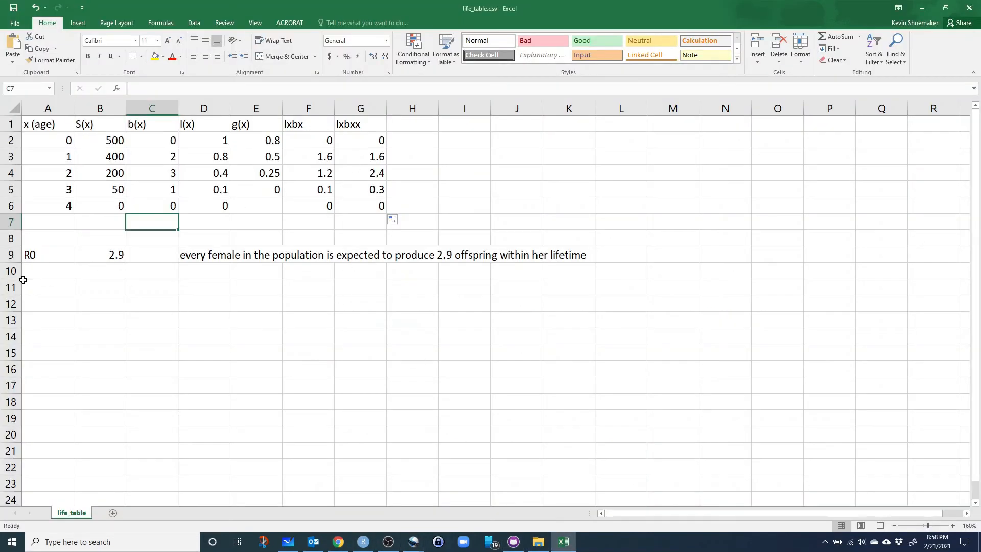
pyautogui.click(46, 274)
pyautogui.write('G')
pyautogui.press('Tab')
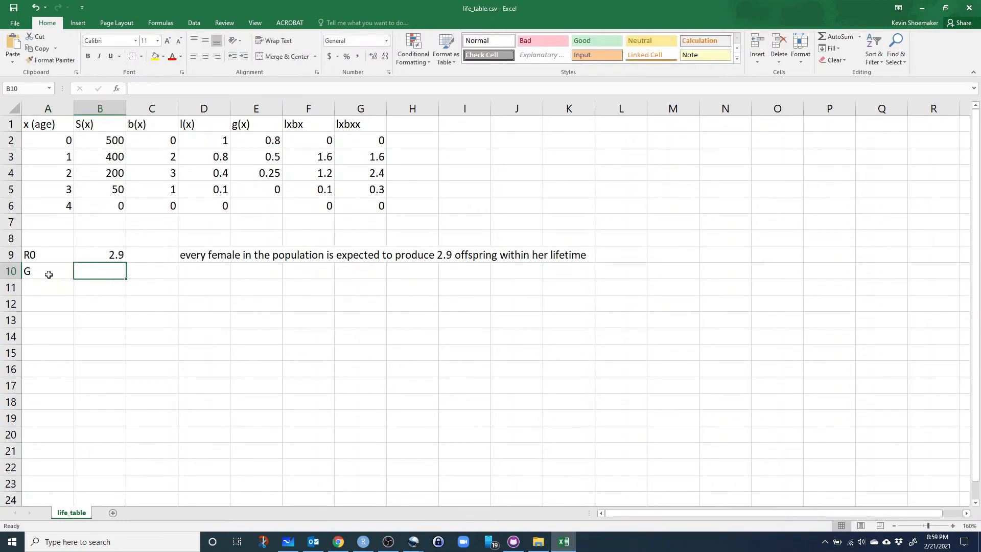
pyautogui.write('=sum(')
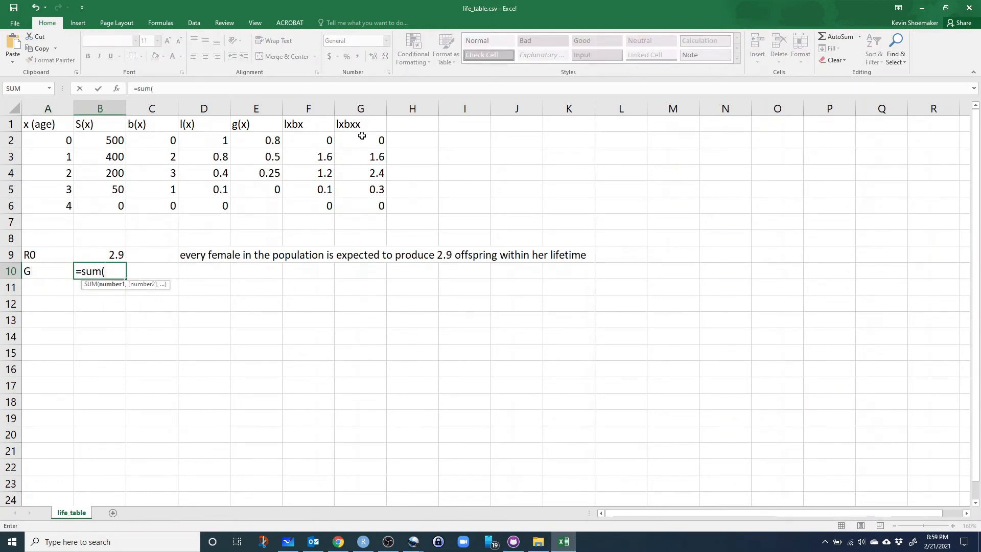
pyautogui.moveTo(361, 139); pyautogui.dragTo(362, 211)
pyautogui.write(')')
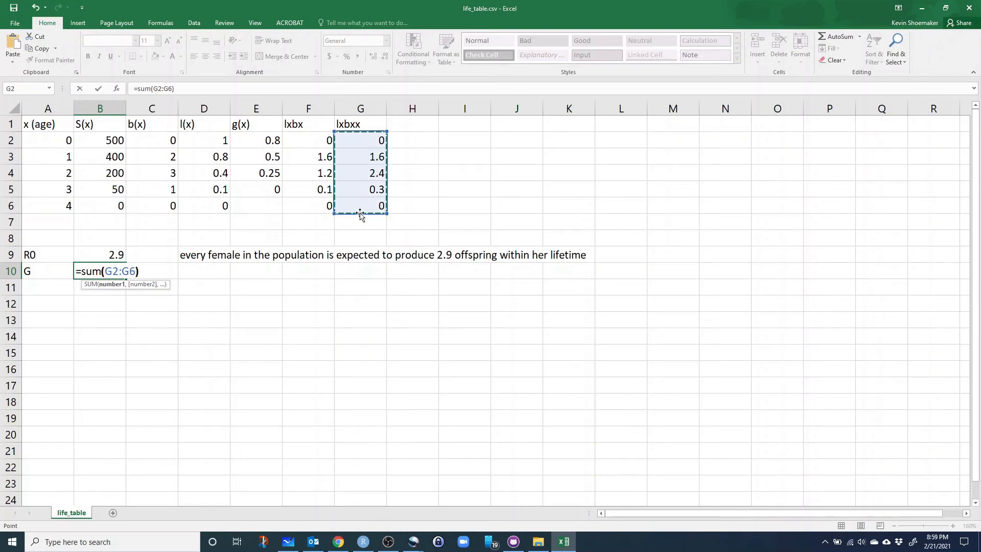
pyautogui.write('/sum(')
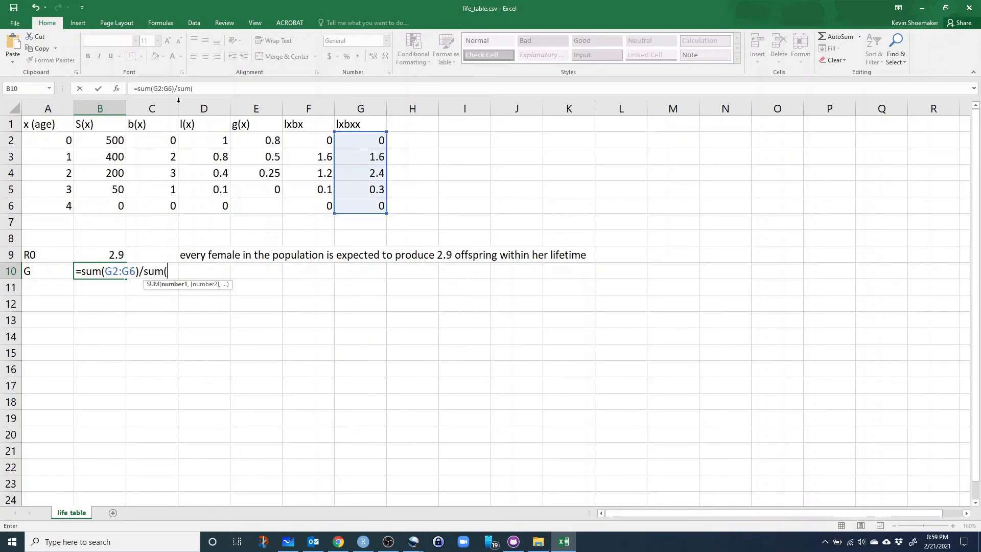
pyautogui.moveTo(307, 142); pyautogui.dragTo(307, 207)
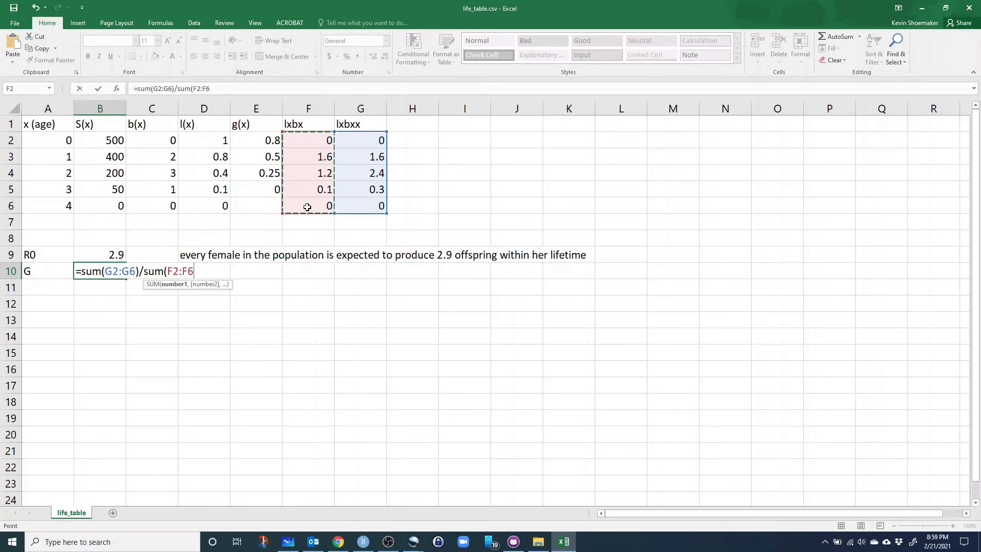
pyautogui.write(')')
pyautogui.press('Return')
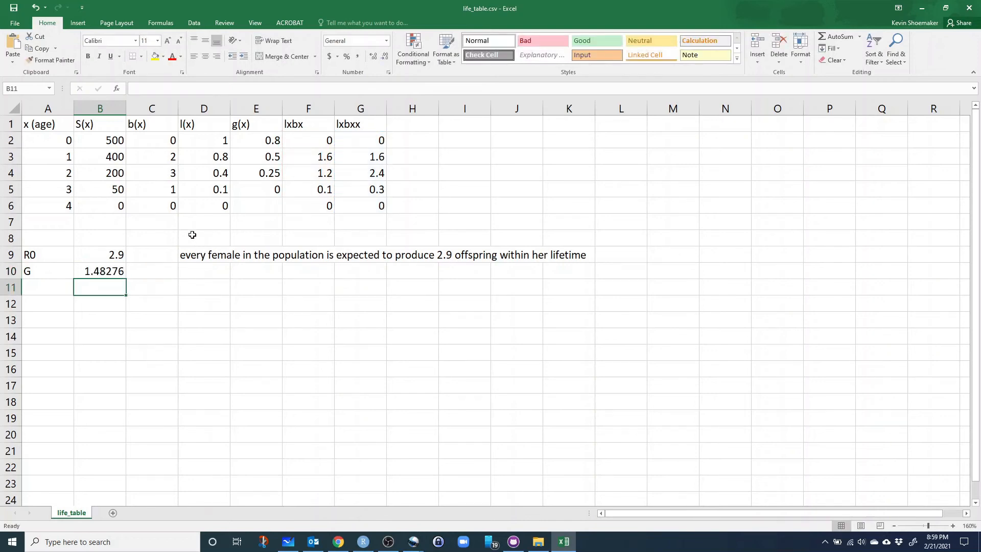
# Step: Enter the note "the average age of new parents in the cohort is 1.48 years" in cell D10
pyautogui.click(116, 273)
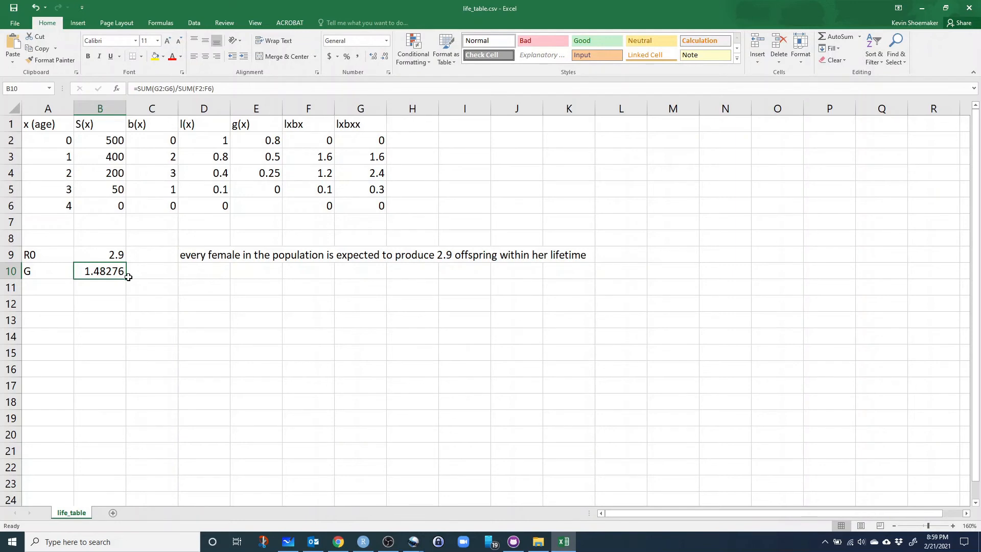
pyautogui.click(190, 269)
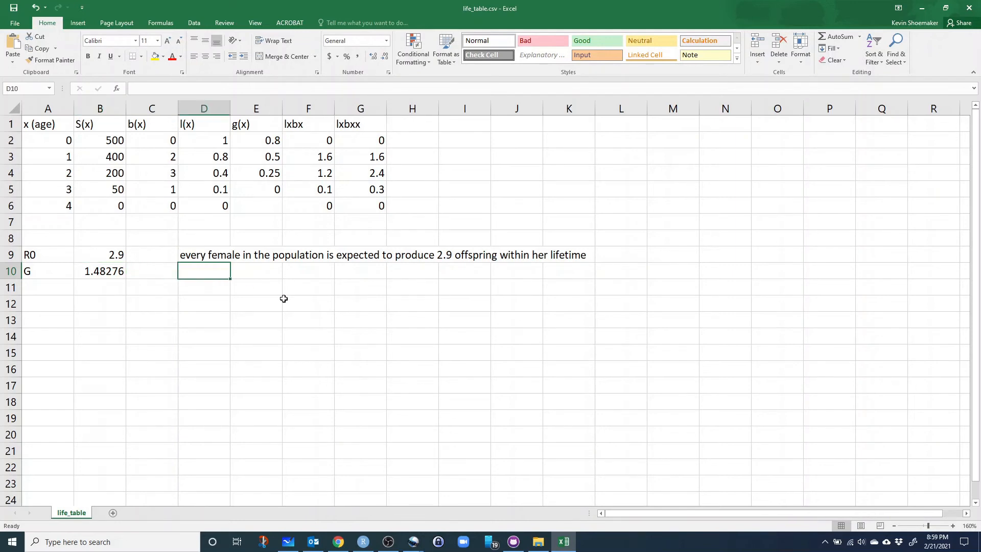
pyautogui.write('the ')
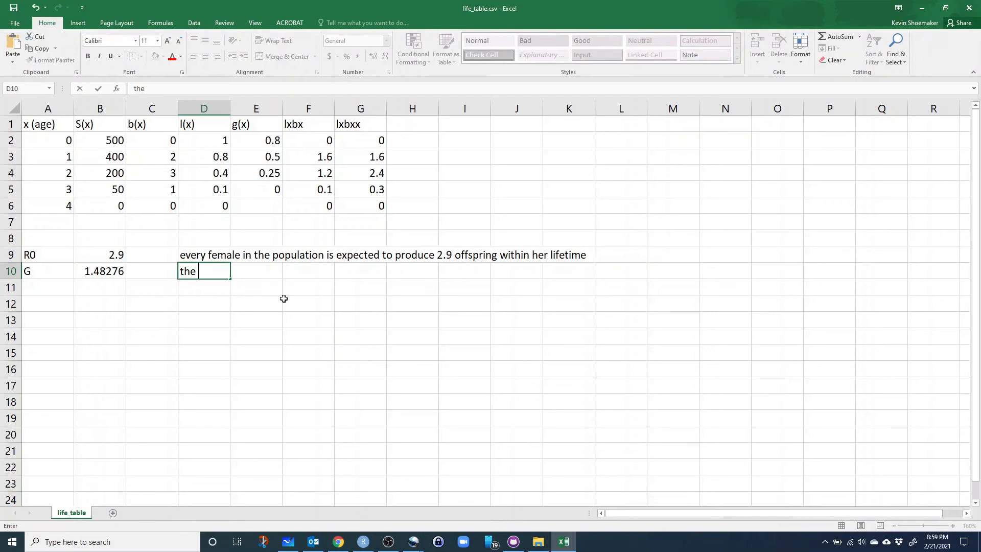
pyautogui.write('avera')
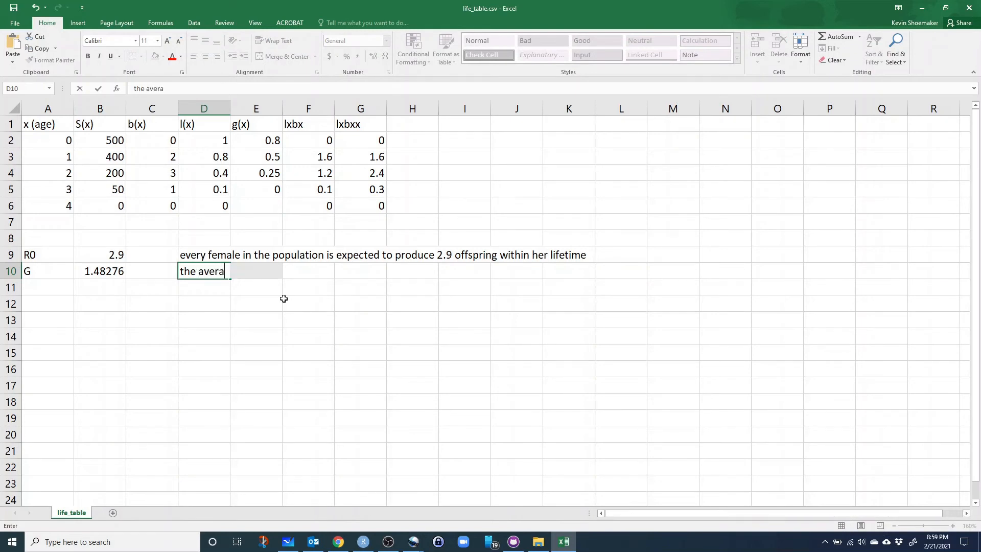
pyautogui.write('ge age of ')
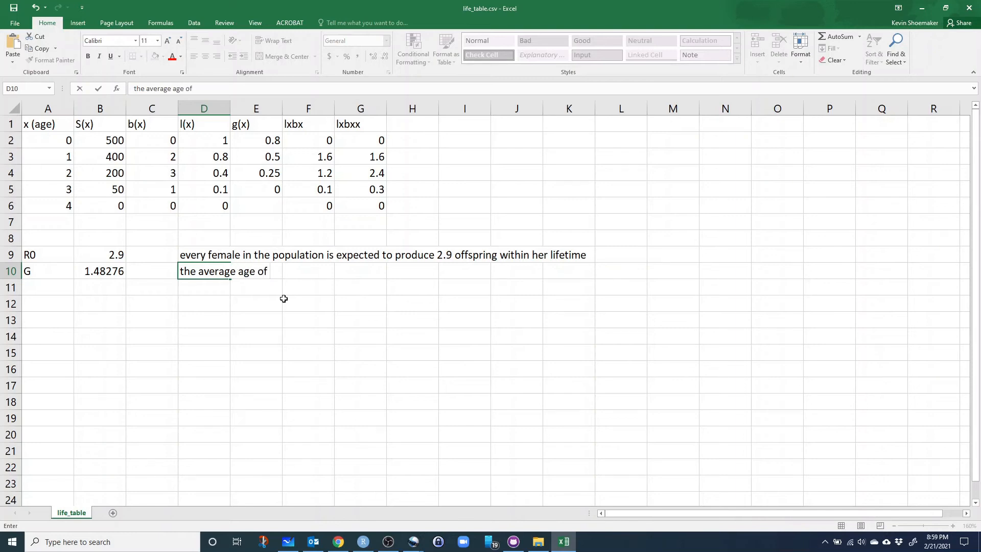
pyautogui.write('the')
pyautogui.press('BackSpace')
pyautogui.press('BackSpace')
pyautogui.press('BackSpace')
pyautogui.write('new parents i')
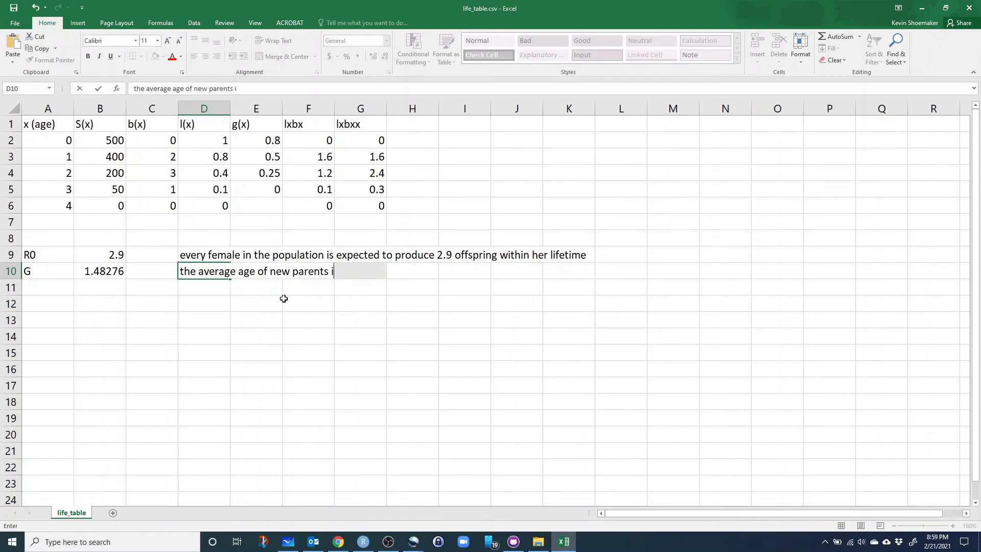
pyautogui.write('n the cohor')
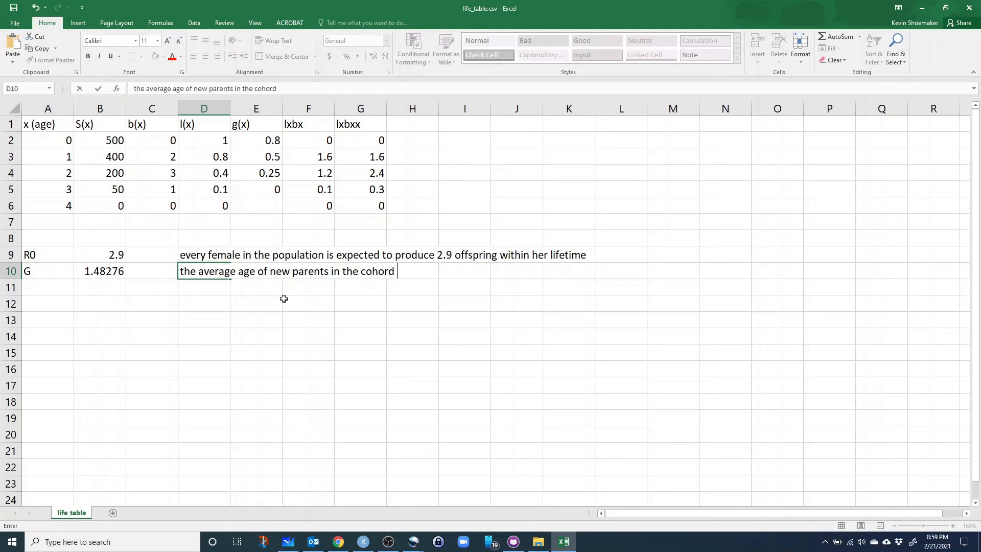
pyautogui.write('t is 1.48 years')
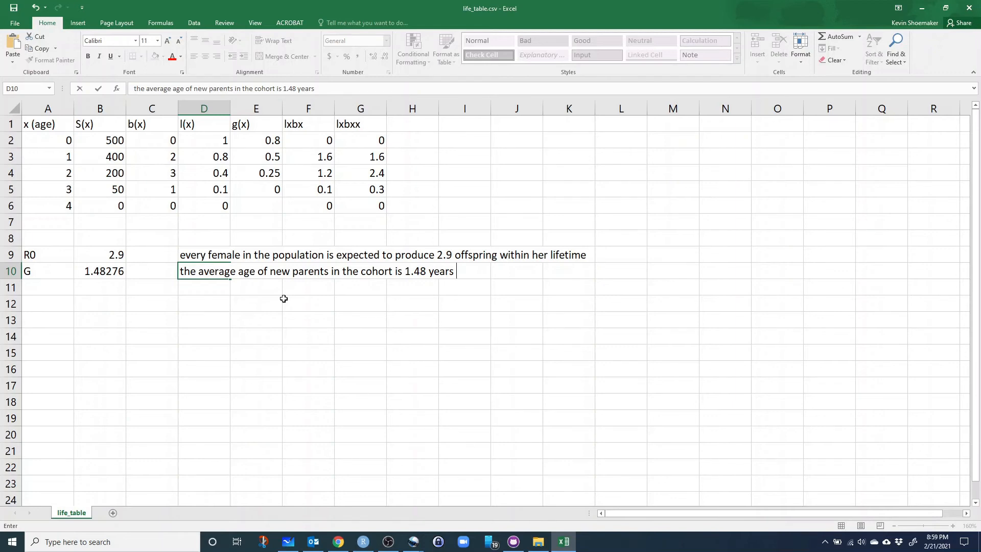
pyautogui.press('Return')
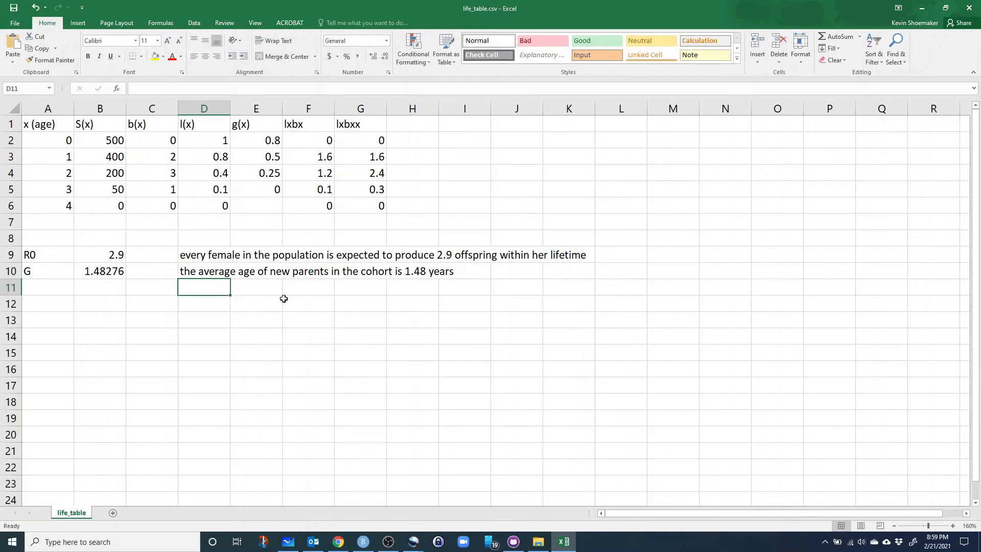
# Step: Label cell A11 as r for the intrinsic rate of growth
pyautogui.click(51, 288)
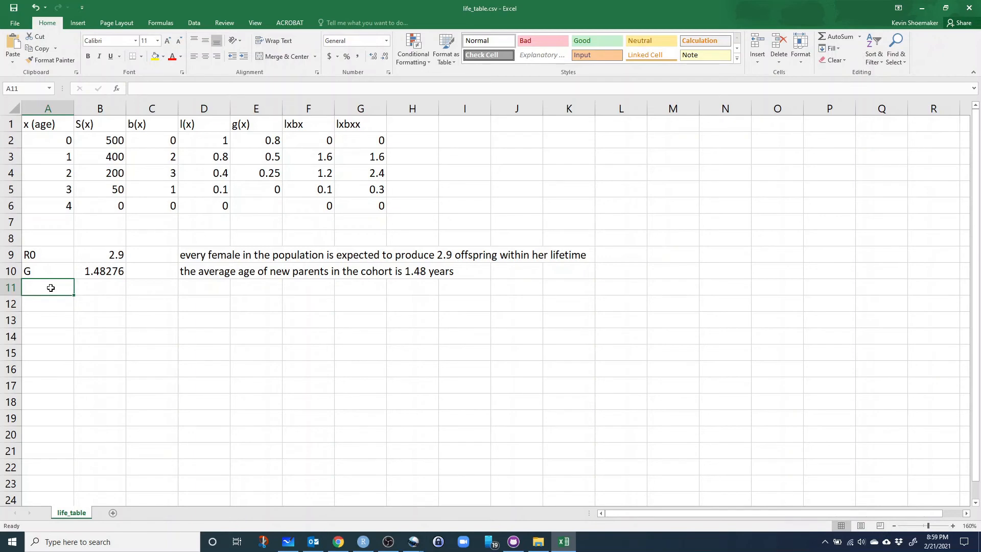
pyautogui.write('r0')
pyautogui.press('Tab')
pyautogui.click(51, 288)
pyautogui.write('r0')
pyautogui.press('BackSpace')
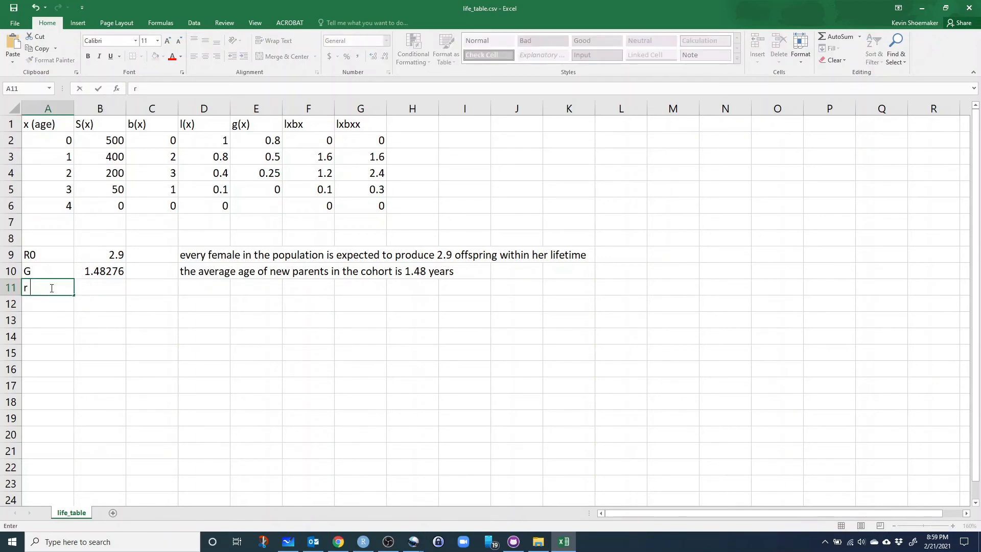
pyautogui.press('Tab')
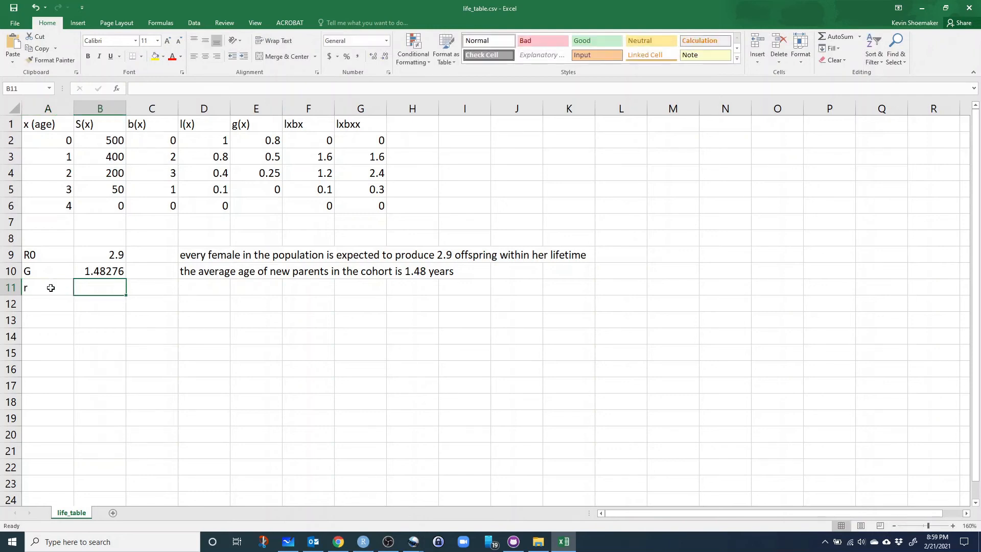
# Step: Switch to Chrome and review the generation time definition and the equation for the intrinsic rate of growth r
pyautogui.click(350, 544)
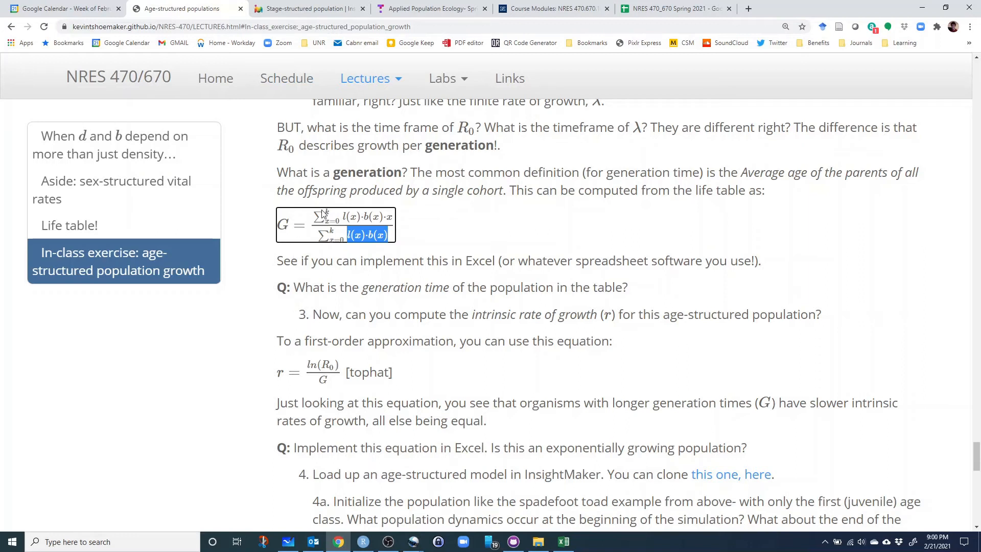
pyautogui.scroll(1, 327, 235)
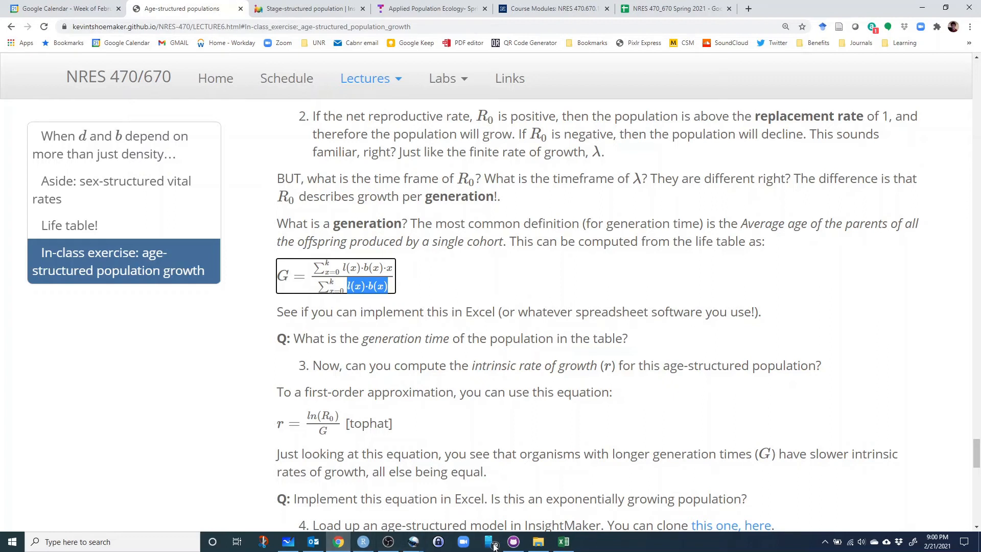
pyautogui.moveTo(561, 546)
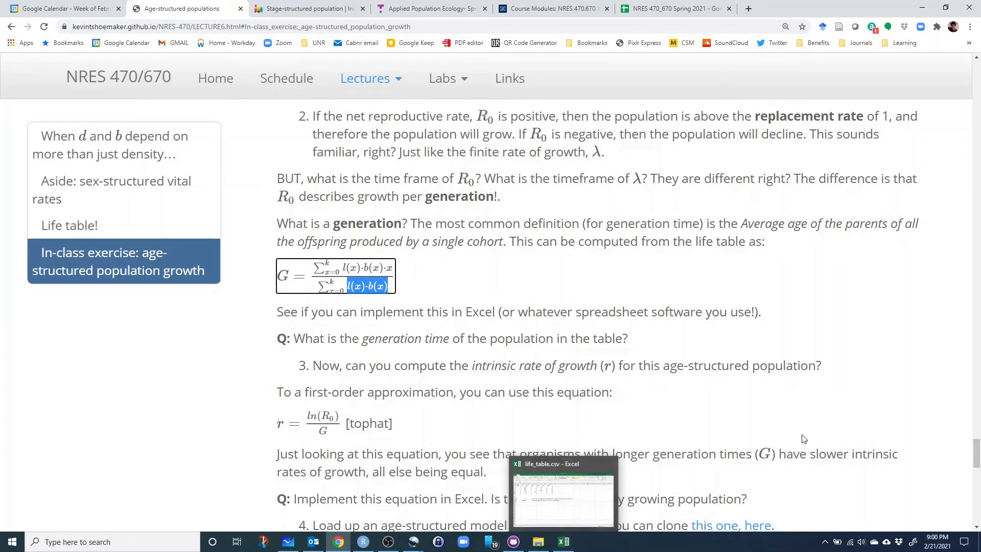
# Step: Open the age-structured InsightMaker model linked in exercise item 4 in its own tab and clone the insight
pyautogui.scroll(-5, 803, 438)
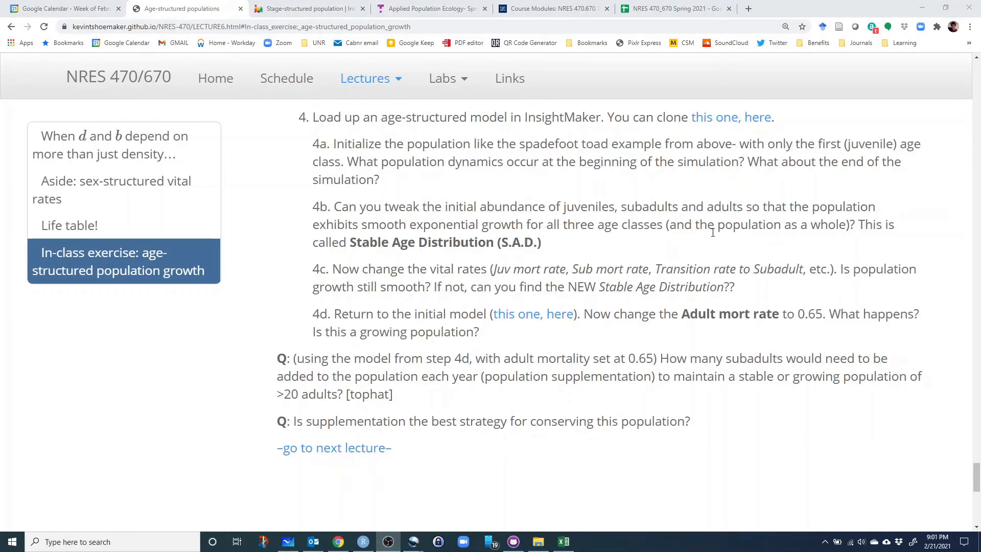
pyautogui.scroll(1, 720, 239)
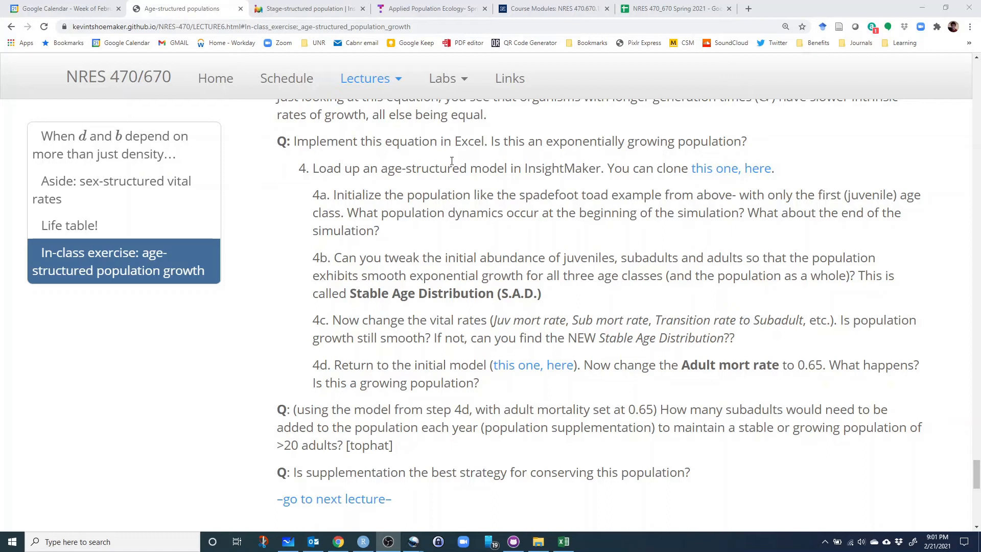
pyautogui.rightClick(727, 174)
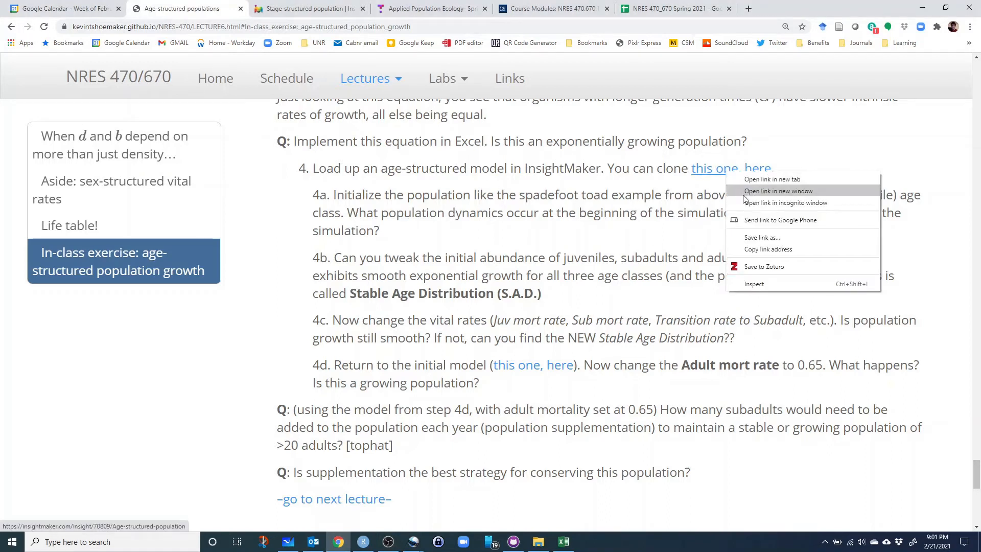
pyautogui.click(765, 182)
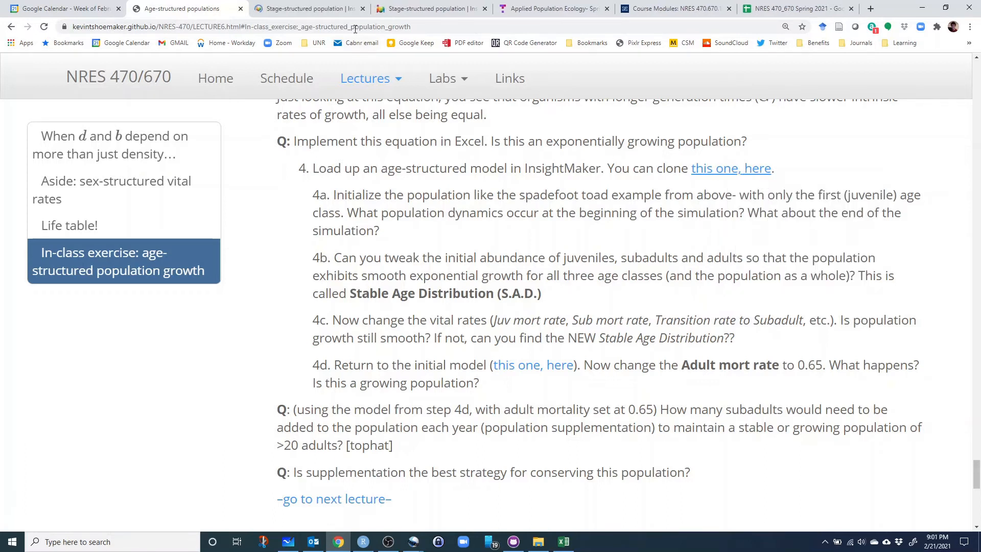
pyautogui.click(300, 9)
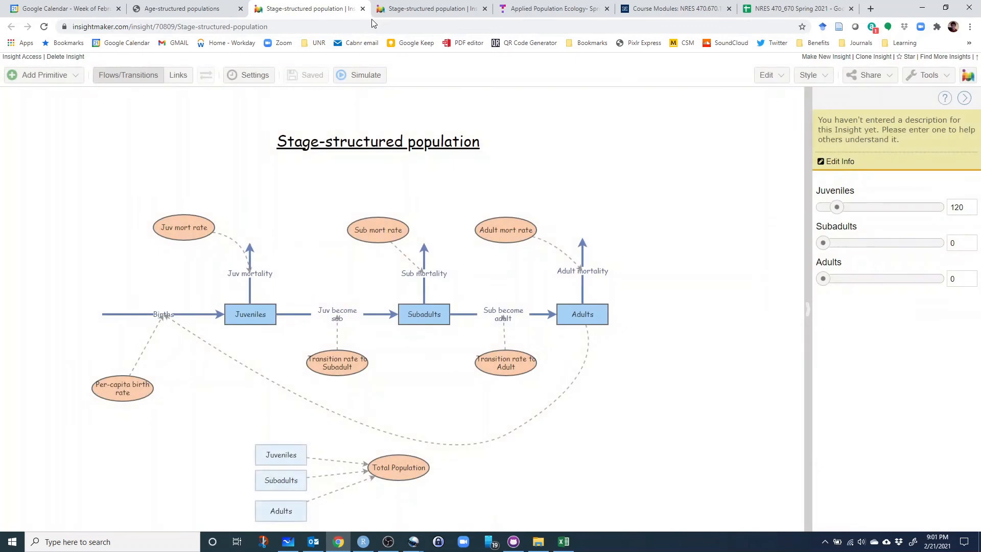
pyautogui.click(882, 57)
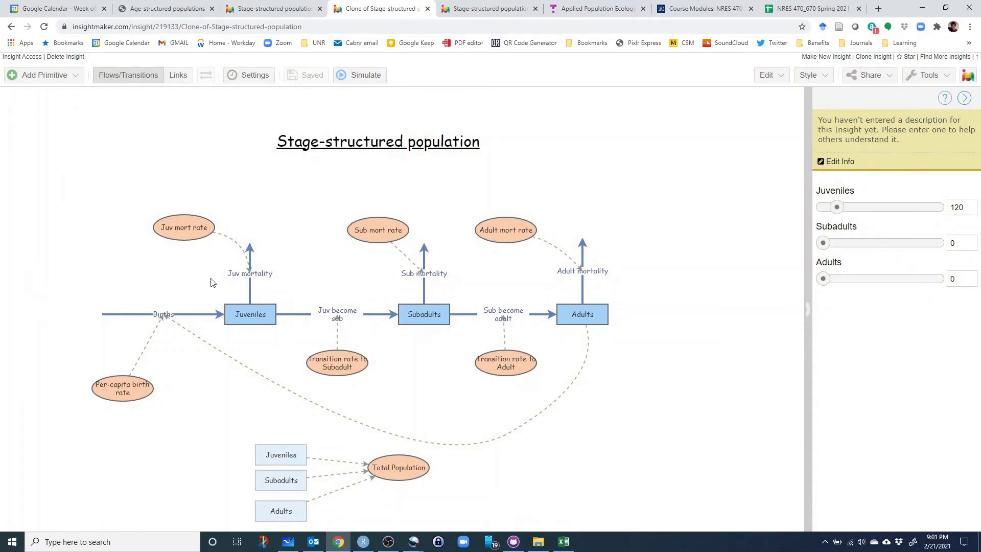
# Step: Inspect the flow rate equations for Juv mortality, Sub mortality and Births without changing them
pyautogui.doubleClick(255, 256)
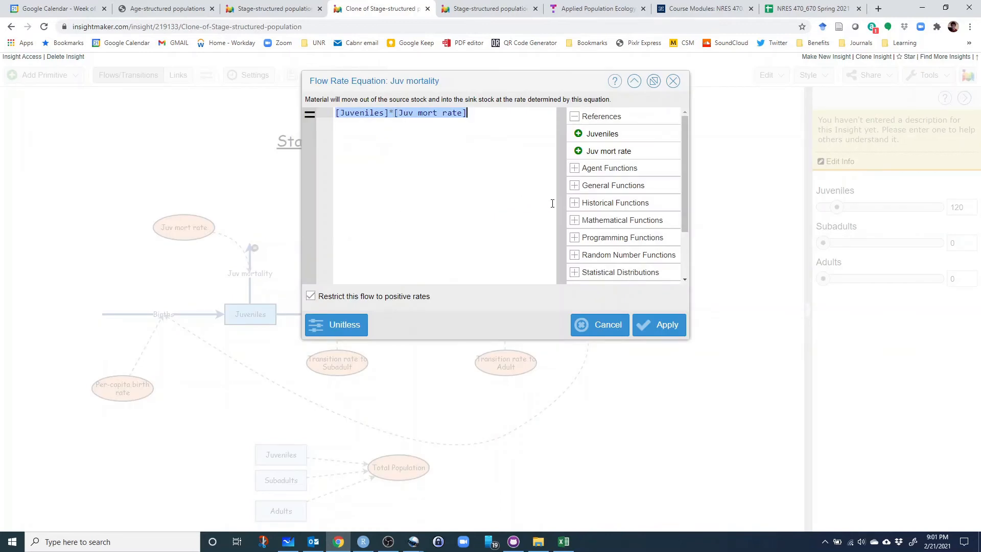
pyautogui.click(672, 80)
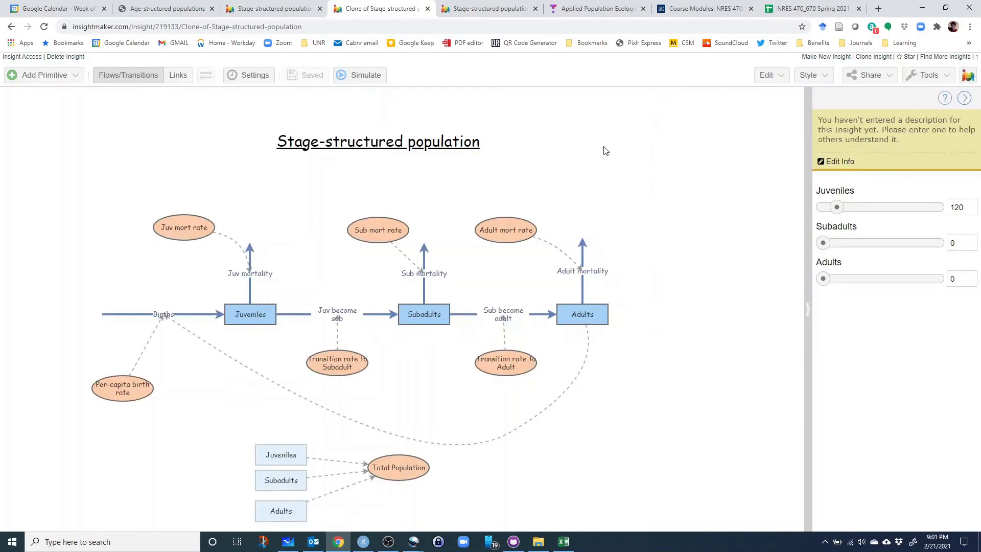
pyautogui.doubleClick(425, 254)
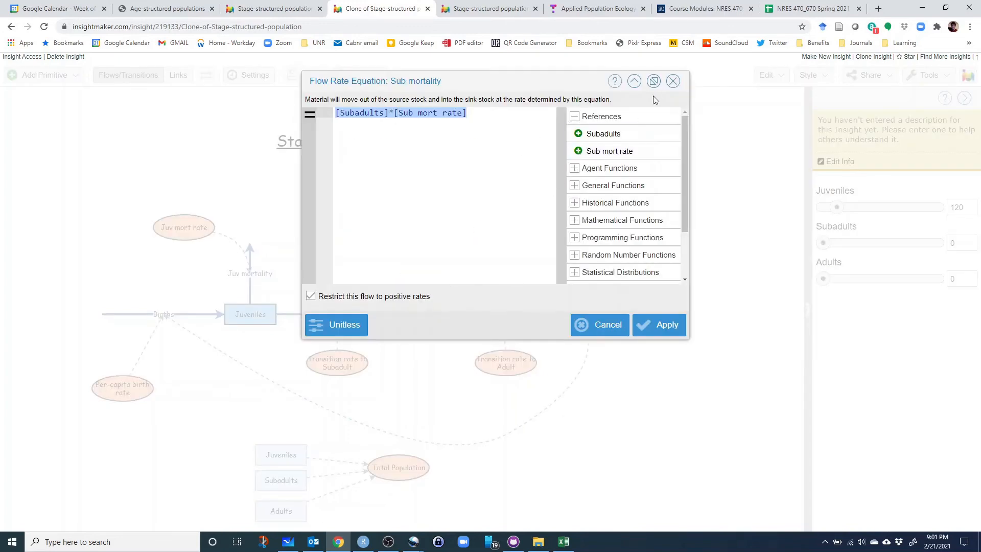
pyautogui.click(672, 81)
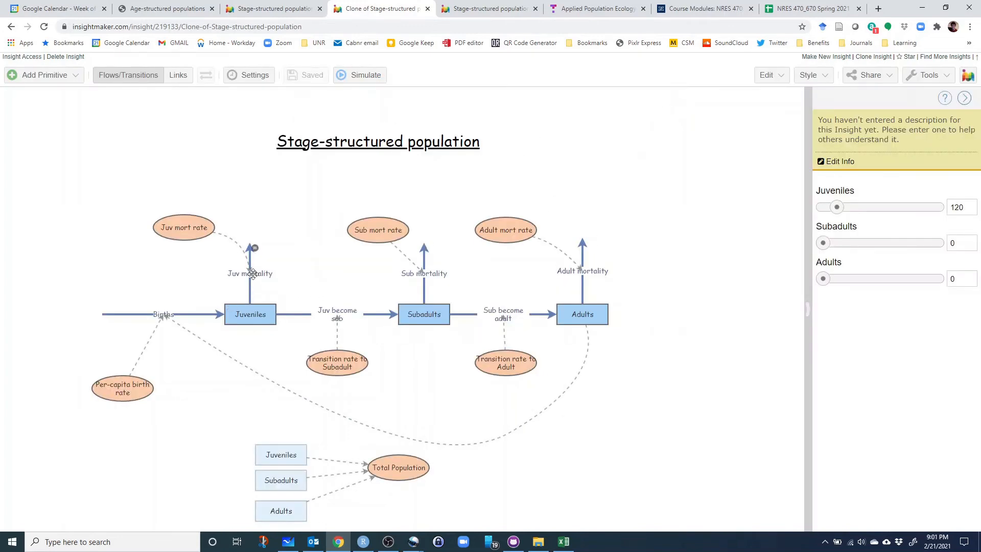
pyautogui.doubleClick(114, 320)
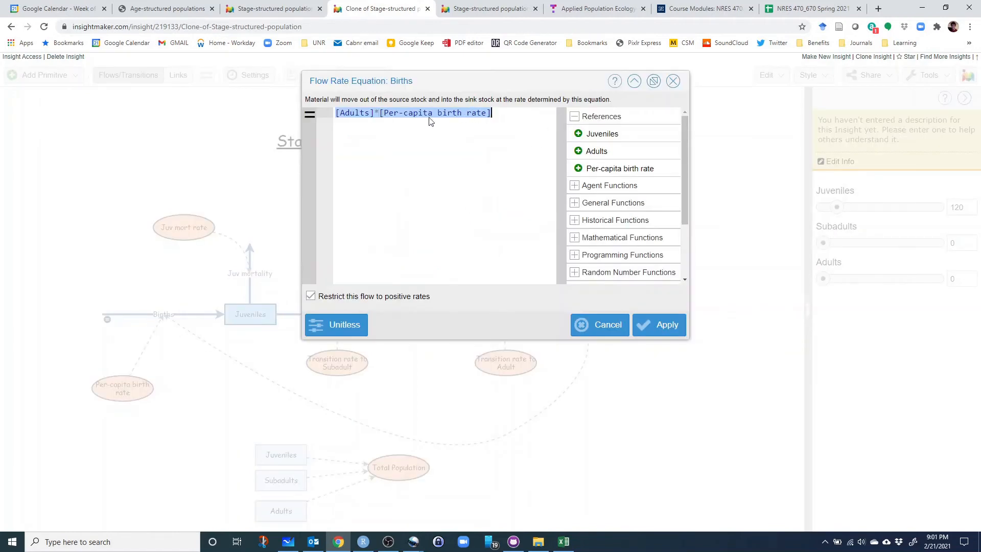
pyautogui.click(673, 81)
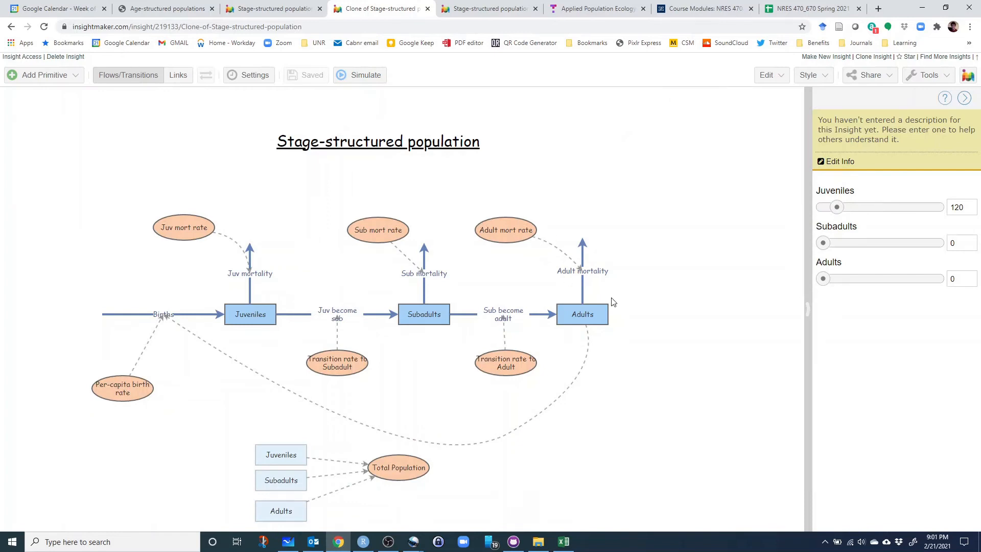
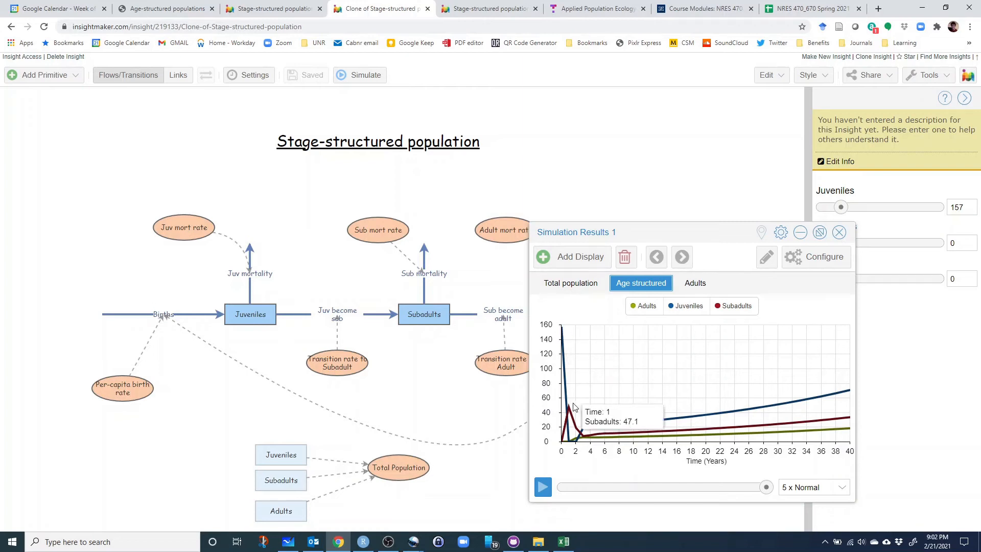
# Step: Examine how juveniles, subadults and adults change over the first years in the age-structured plot, and close the results
pyautogui.moveTo(565, 332)
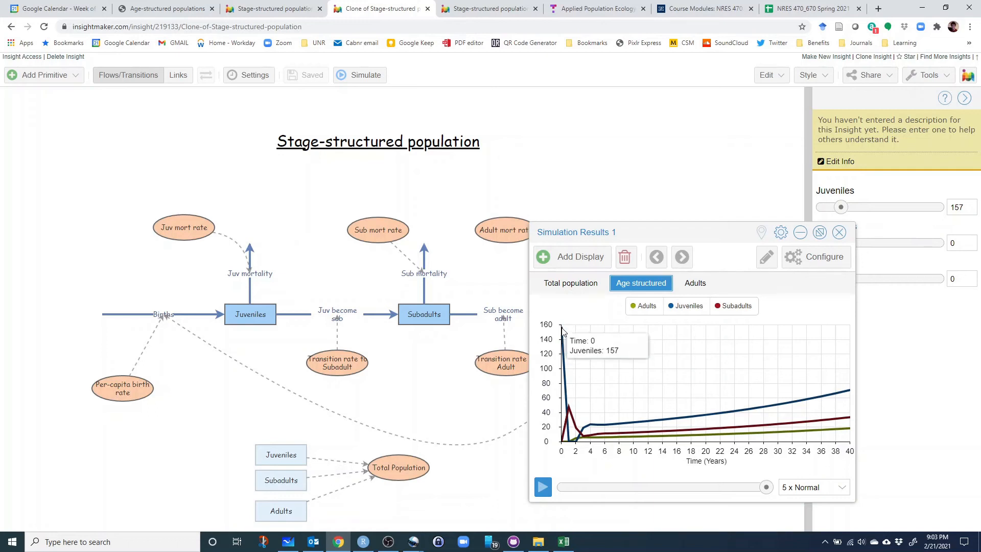
pyautogui.moveTo(564, 443)
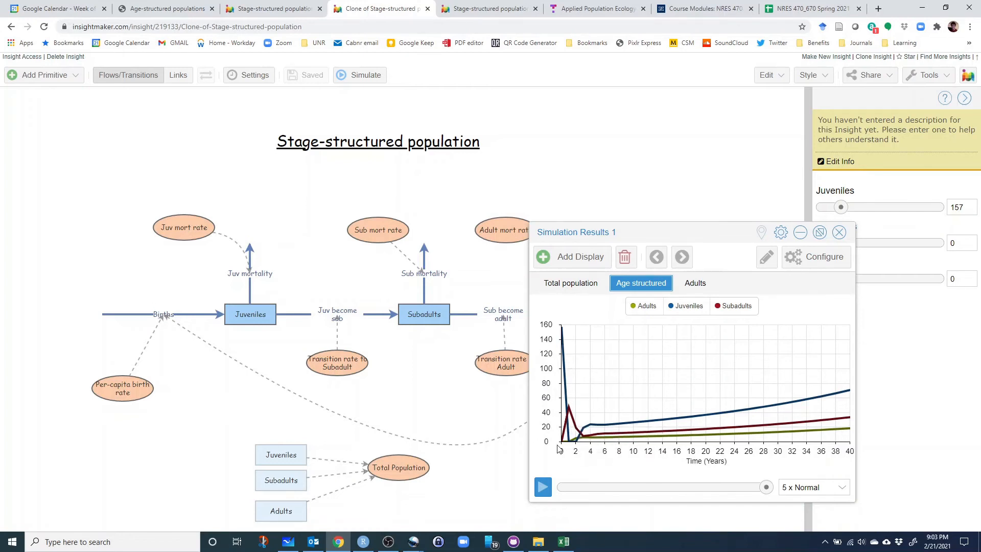
pyautogui.moveTo(614, 425)
pyautogui.moveTo(681, 232); pyautogui.dragTo(541, 143)
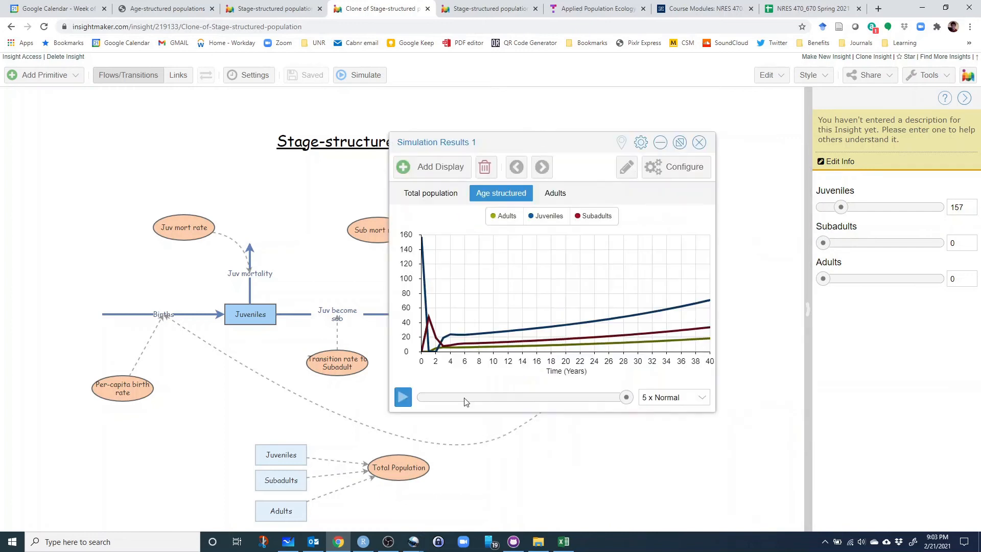
pyautogui.click(698, 143)
# Step: Set the initial abundances to 314 juveniles, 143 subadults and 85 adults, and simulate to compare the age-structured curves
pyautogui.moveTo(842, 210); pyautogui.dragTo(859, 212)
pyautogui.moveTo(823, 245); pyautogui.dragTo(840, 246)
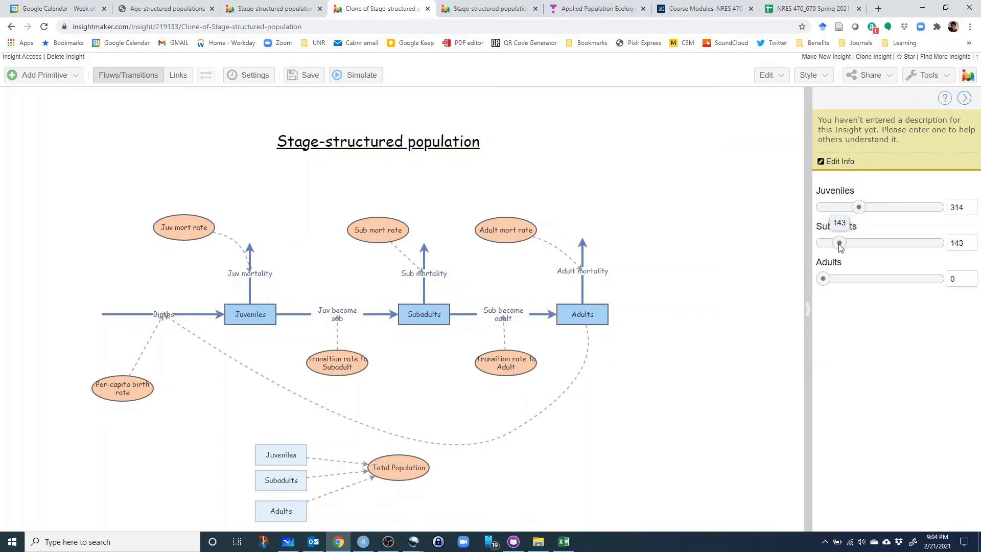
pyautogui.moveTo(823, 279); pyautogui.dragTo(834, 282)
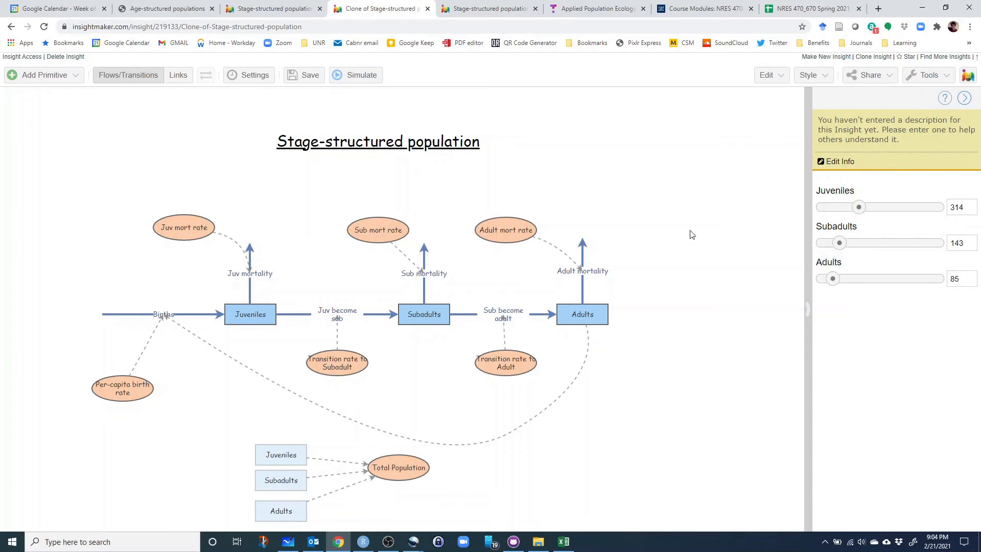
pyautogui.click(371, 76)
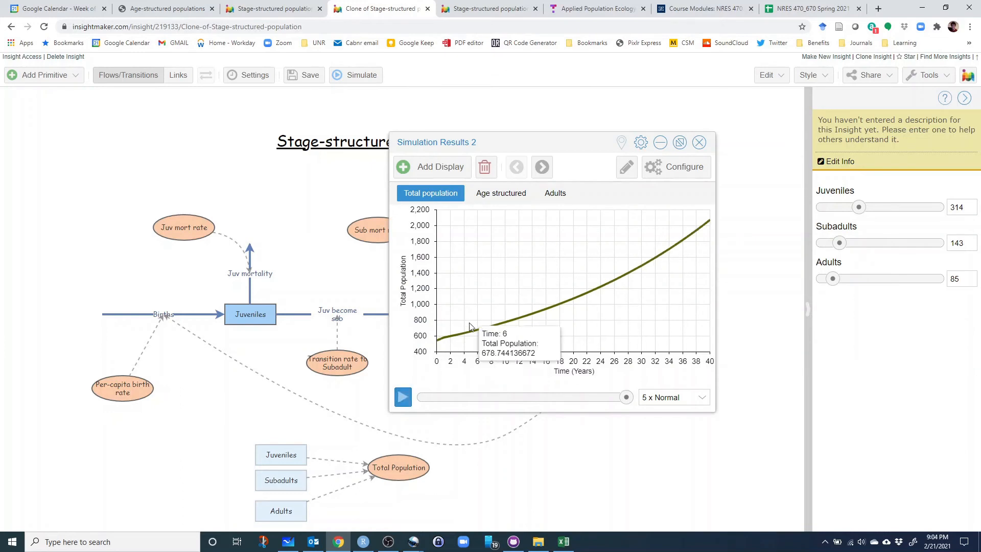
pyautogui.click(483, 196)
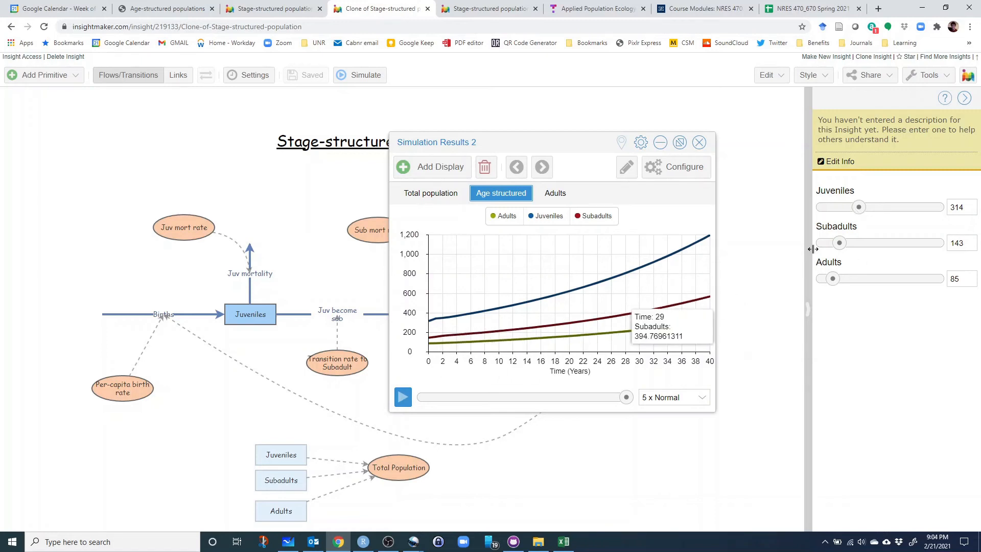
pyautogui.moveTo(855, 211); pyautogui.dragTo(852, 211)
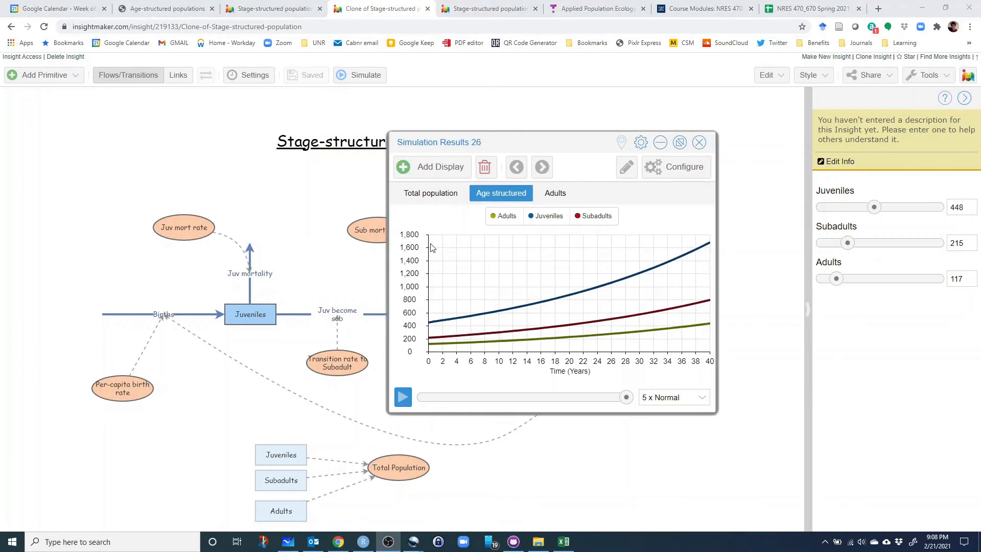
# Step: Review the age-structured and total population plots of the newest simulation, and close the open results windows
pyautogui.moveTo(511, 145); pyautogui.dragTo(494, 137)
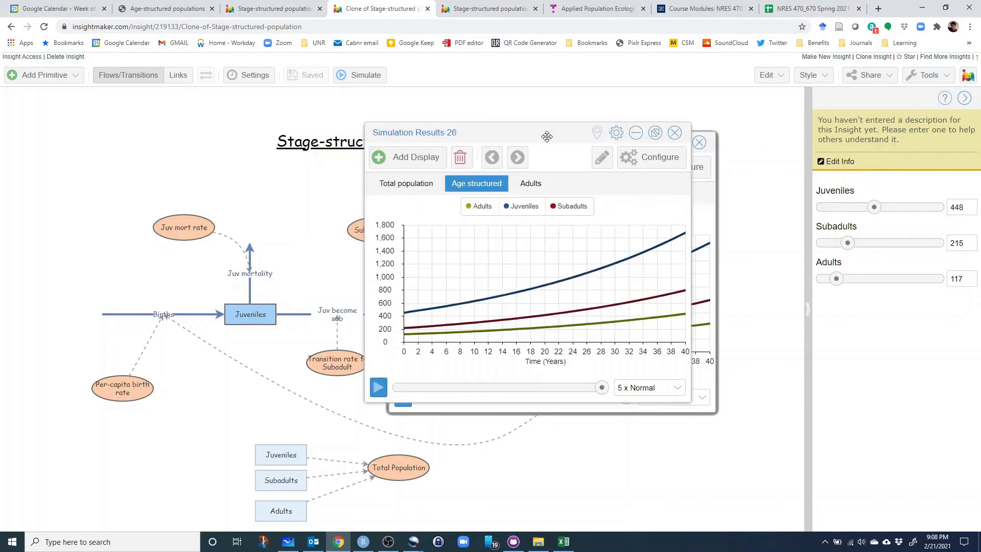
pyautogui.moveTo(440, 319)
pyautogui.click(397, 184)
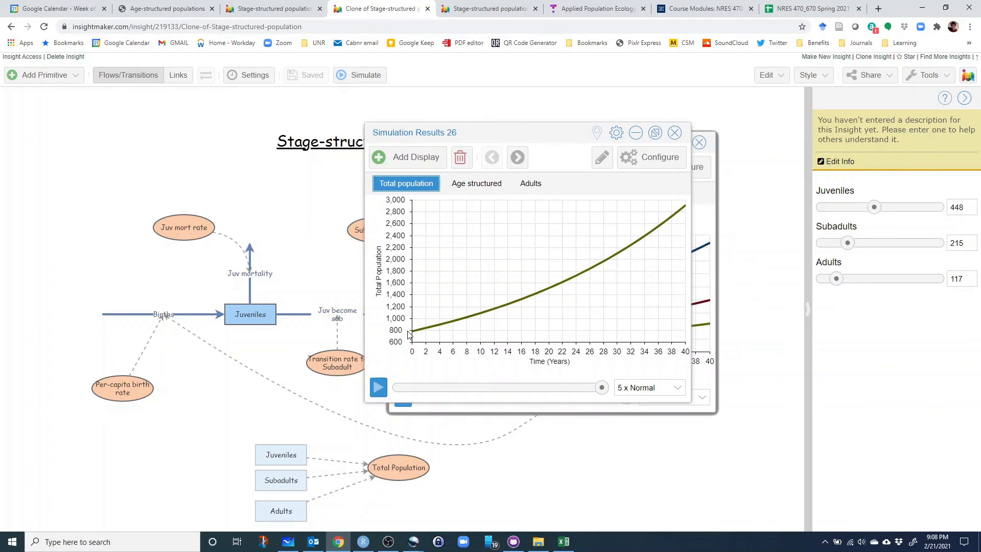
pyautogui.click(673, 134)
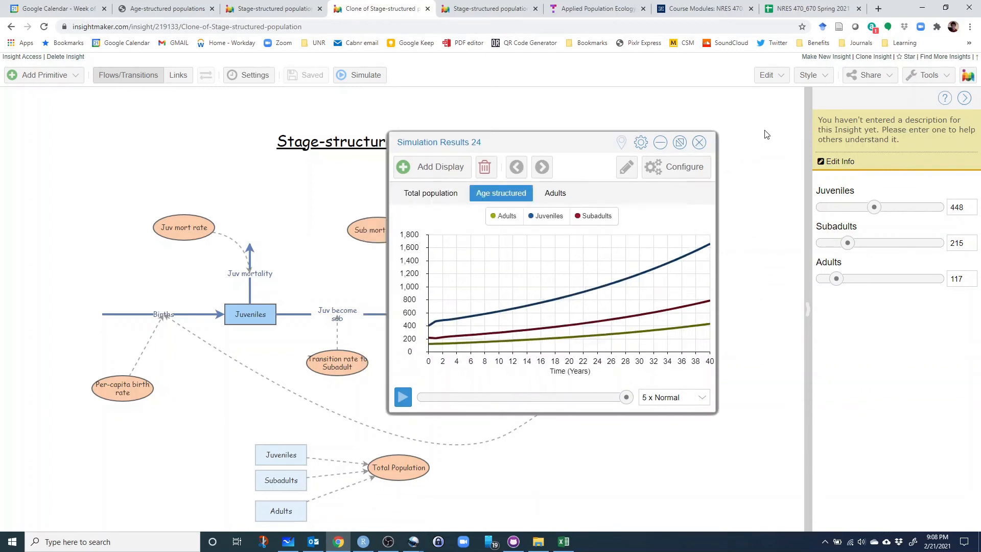
pyautogui.click(699, 142)
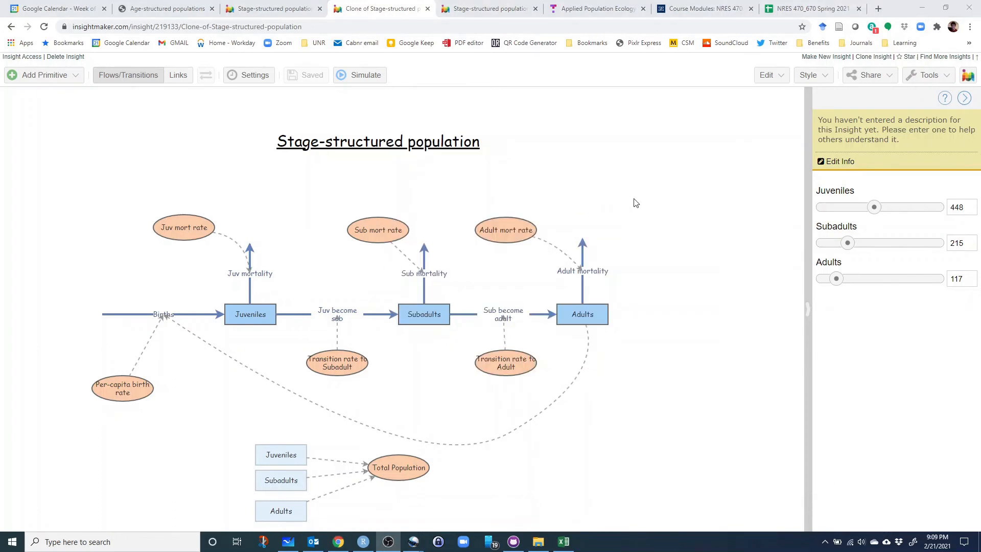
# Step: Set the value of the Adult mort rate variable to 0.3
pyautogui.click(397, 239)
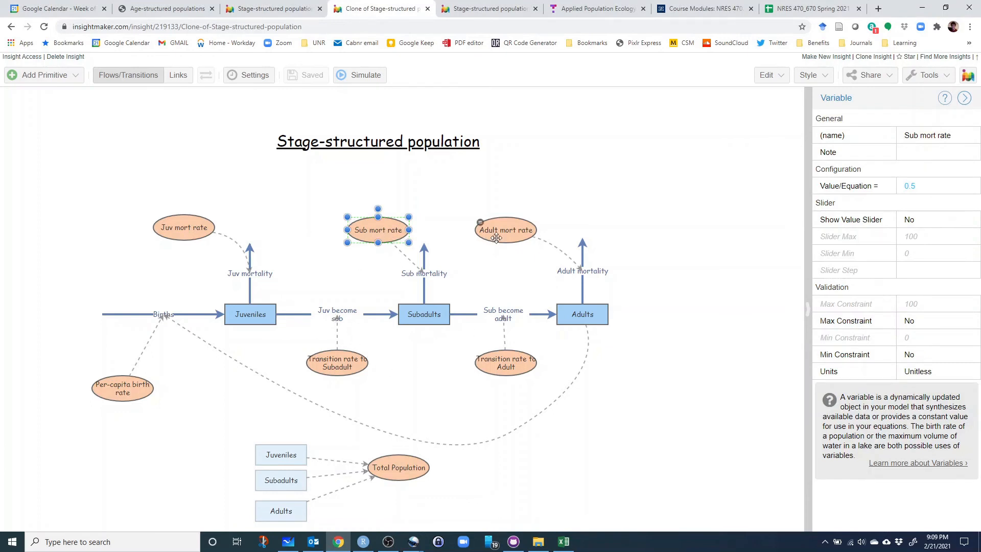
pyautogui.click(689, 203)
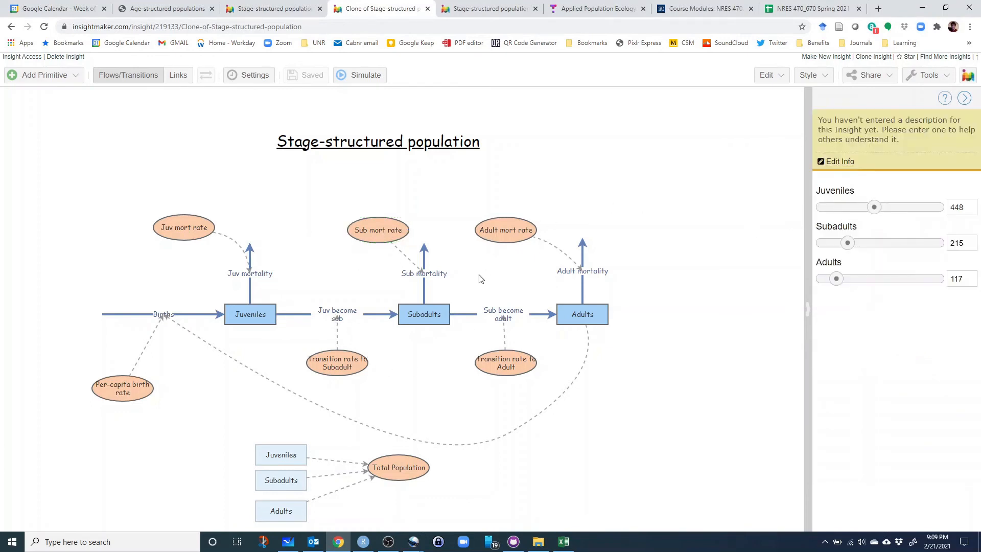
pyautogui.click(532, 234)
pyautogui.click(918, 190)
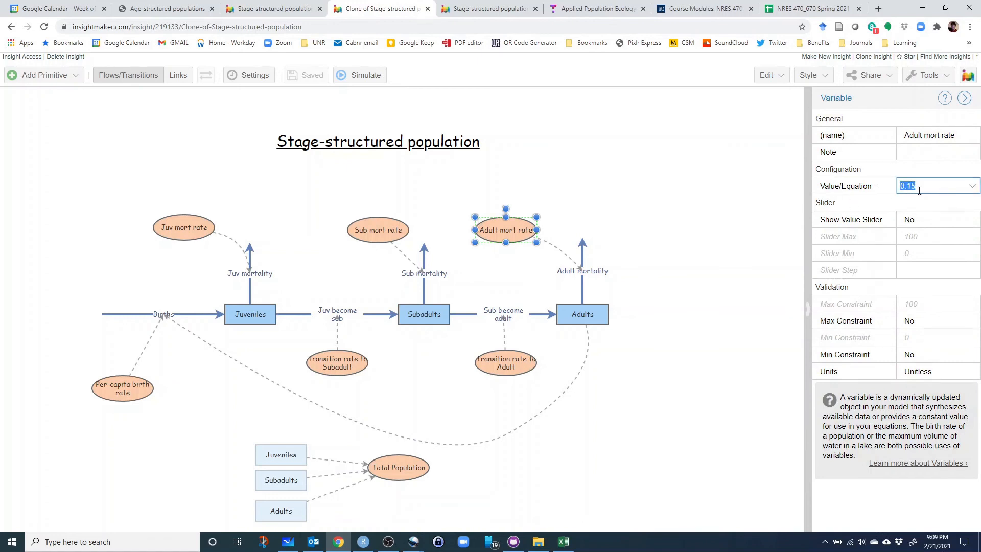
pyautogui.click(906, 186)
pyautogui.write('3')
# Step: Set the value of the Sub mort rate variable to 0.2
pyautogui.click(374, 229)
pyautogui.click(920, 194)
pyautogui.press('Right')
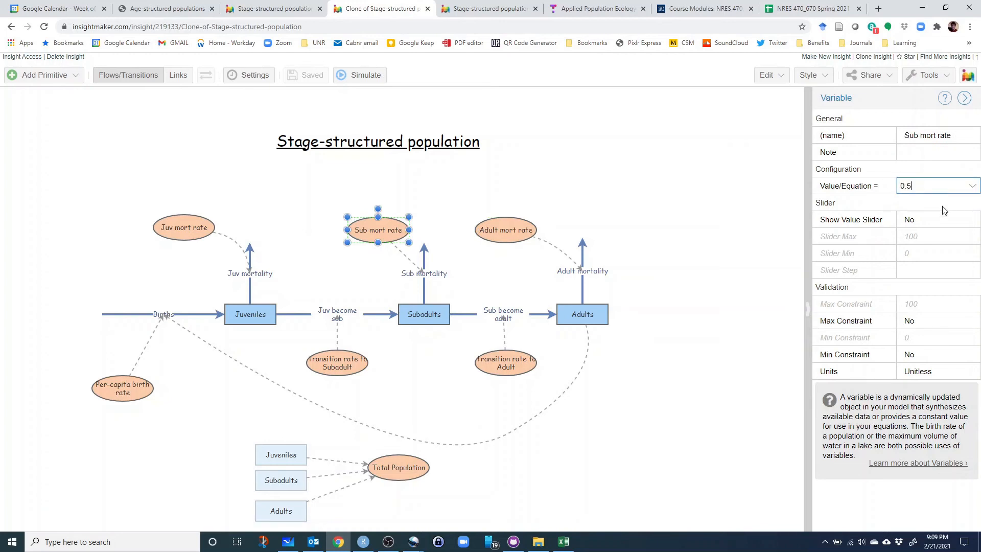
pyautogui.write('2')
pyautogui.click(594, 175)
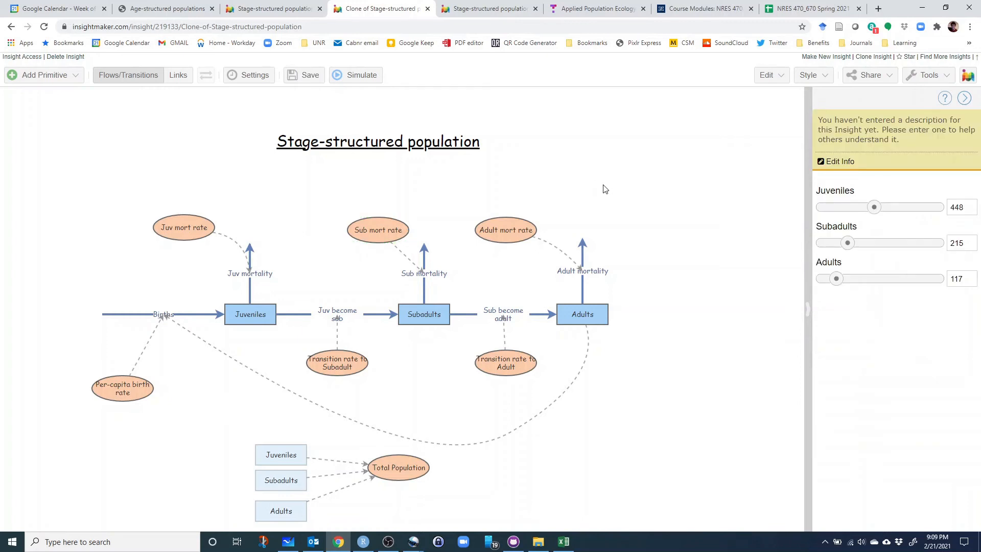
# Step: Save the cloned insight and simulate it to examine the age-structured plot under the changed mortality rates
pyautogui.click(294, 75)
pyautogui.click(364, 77)
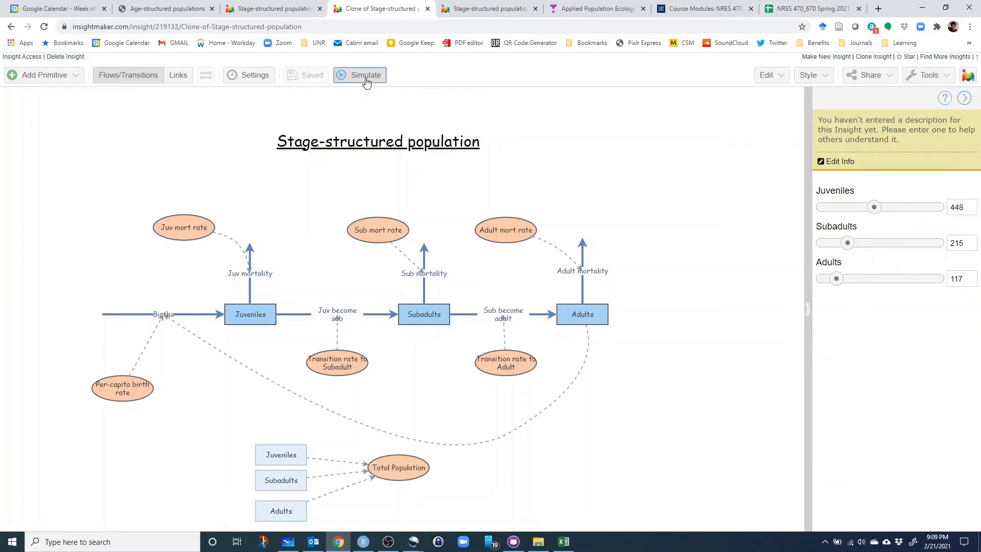
pyautogui.click(487, 185)
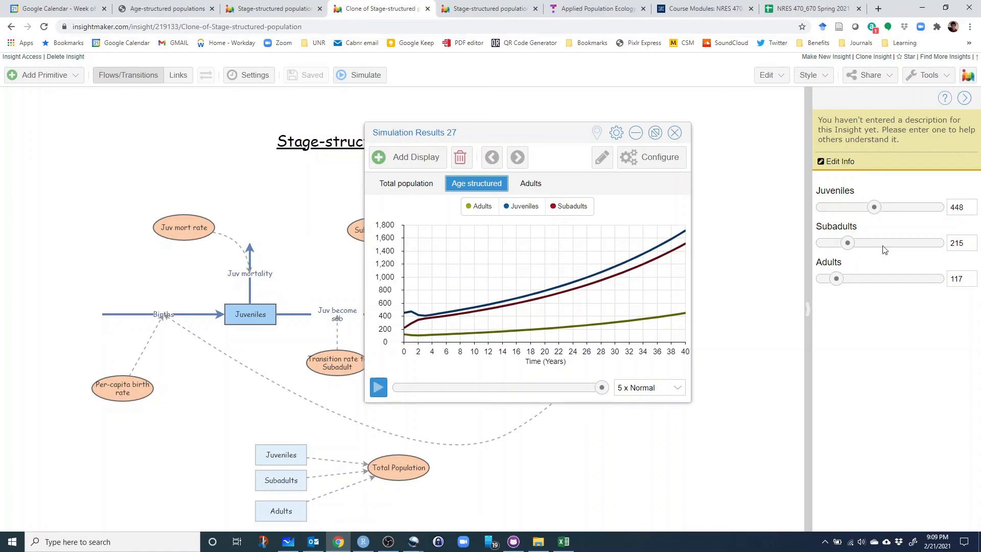
pyautogui.moveTo(663, 252)
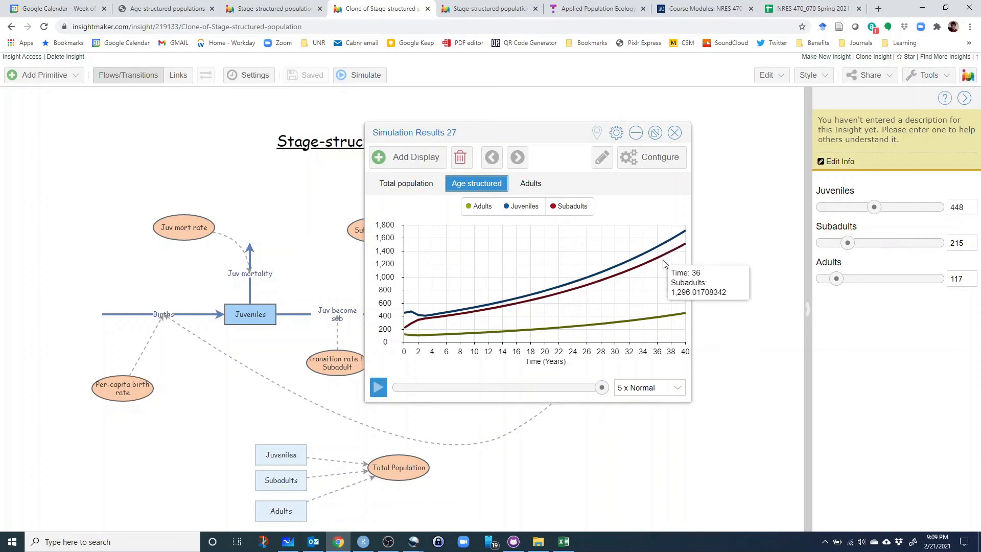
# Step: Set the initial Subadults to 395 and Adults to 121, simulate to examine the age-structured plot, and close the results windows
pyautogui.moveTo(848, 244); pyautogui.dragTo(868, 242)
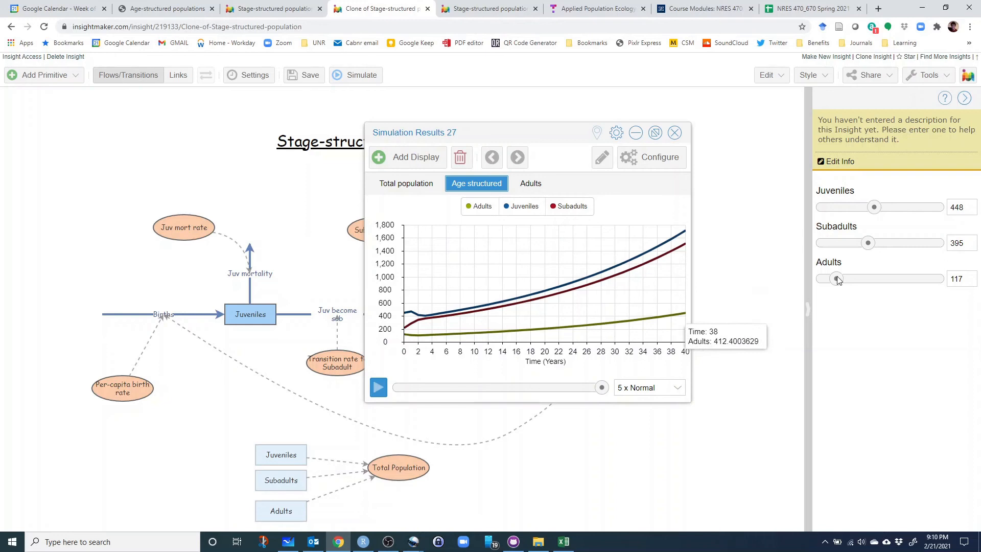
pyautogui.moveTo(836, 280); pyautogui.dragTo(837, 279)
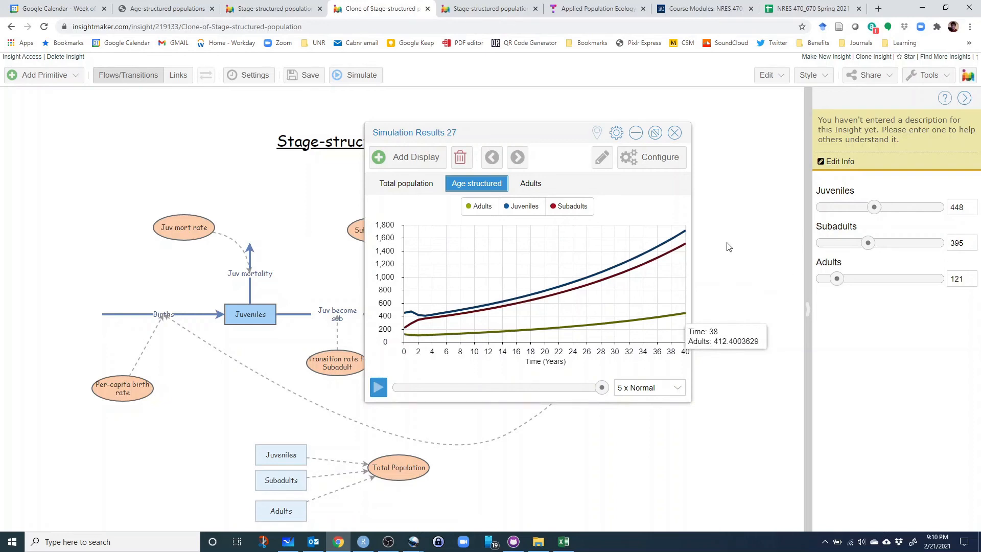
pyautogui.click(364, 75)
pyautogui.click(482, 185)
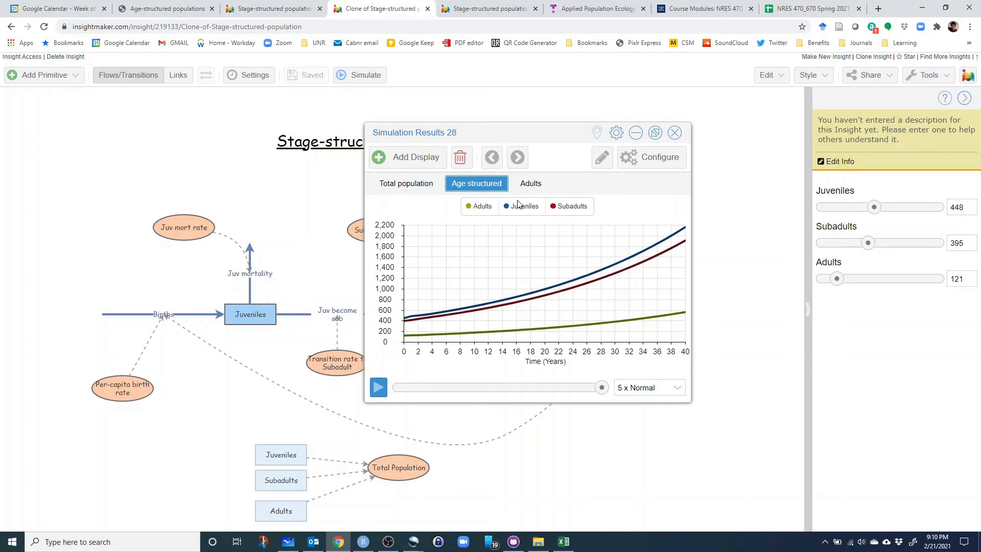
pyautogui.click(673, 133)
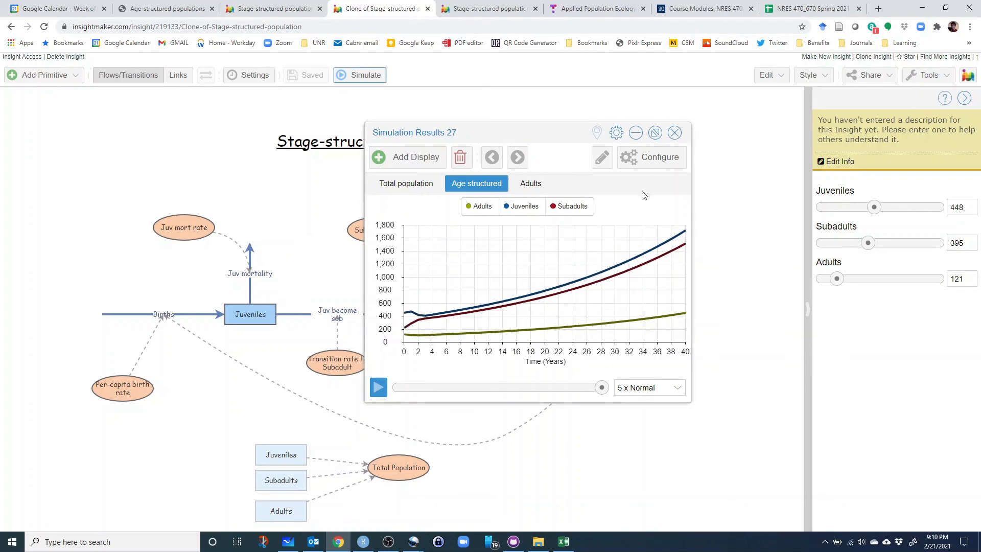
pyautogui.click(674, 134)
# Step: Check the Transition rate to Subadult and Juv mort rate values, and rerun the simulation to review the age-structured plot
pyautogui.click(310, 355)
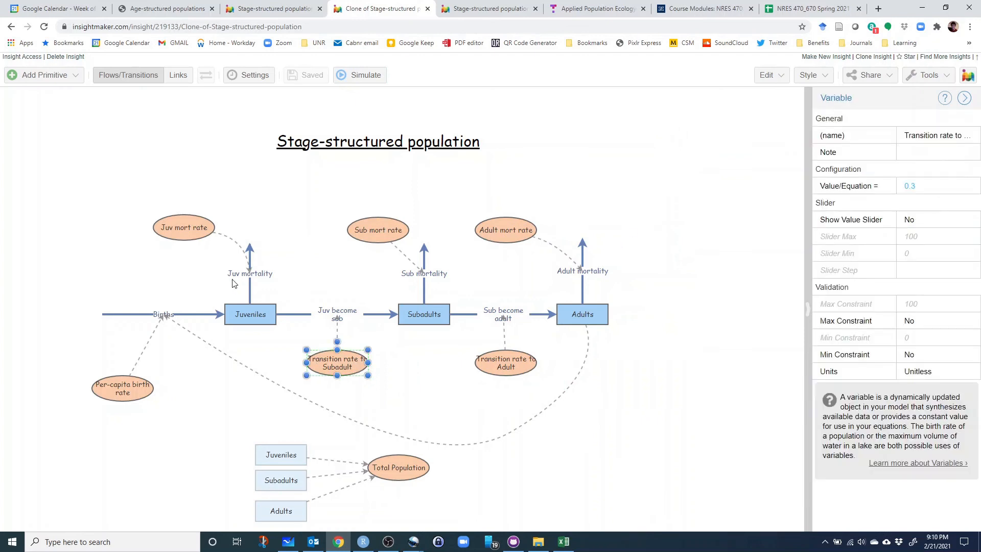
pyautogui.click(199, 228)
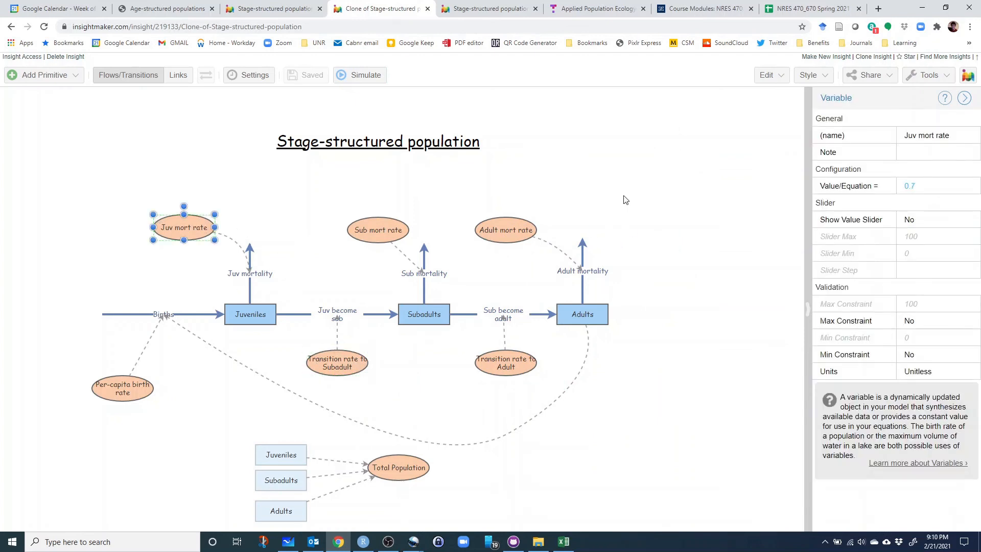
pyautogui.click(636, 194)
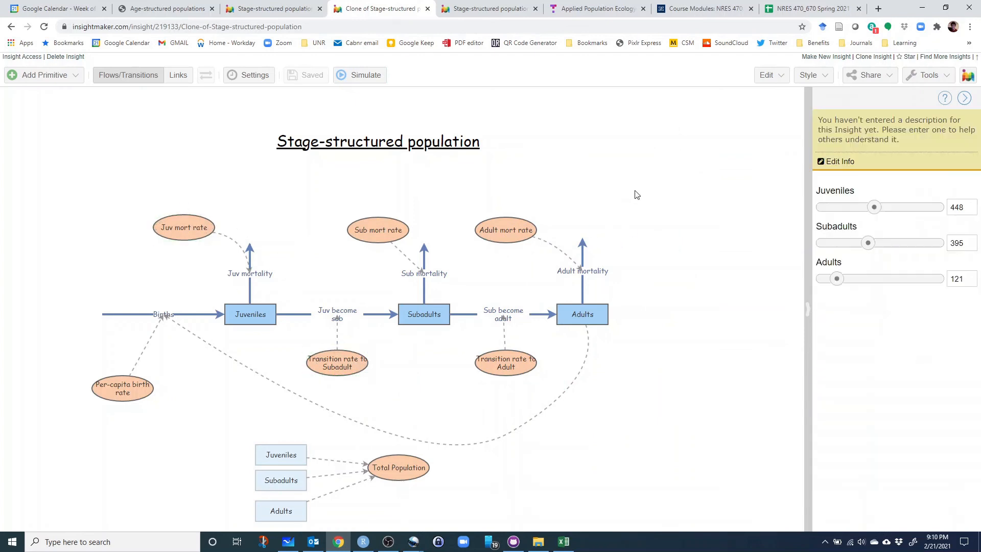
pyautogui.click(362, 77)
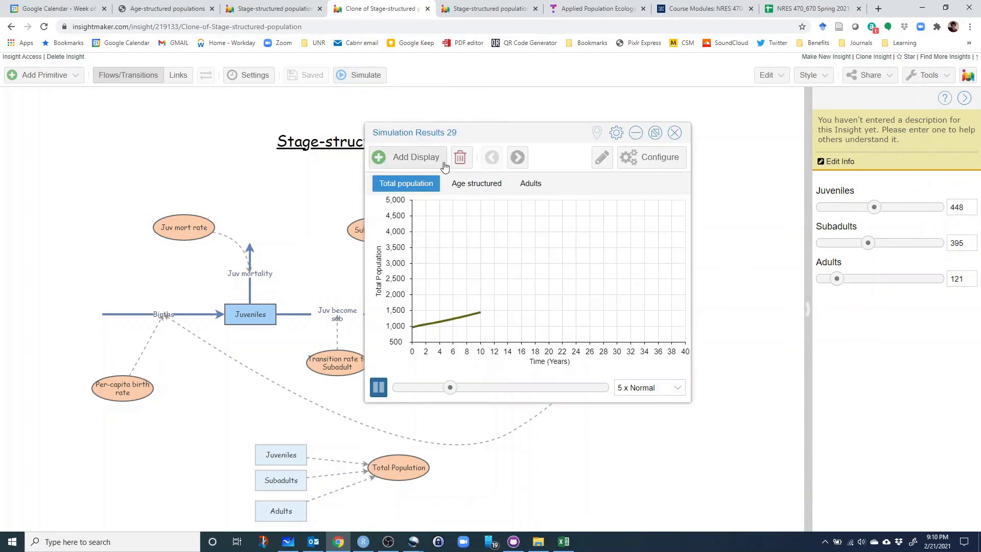
pyautogui.click(476, 182)
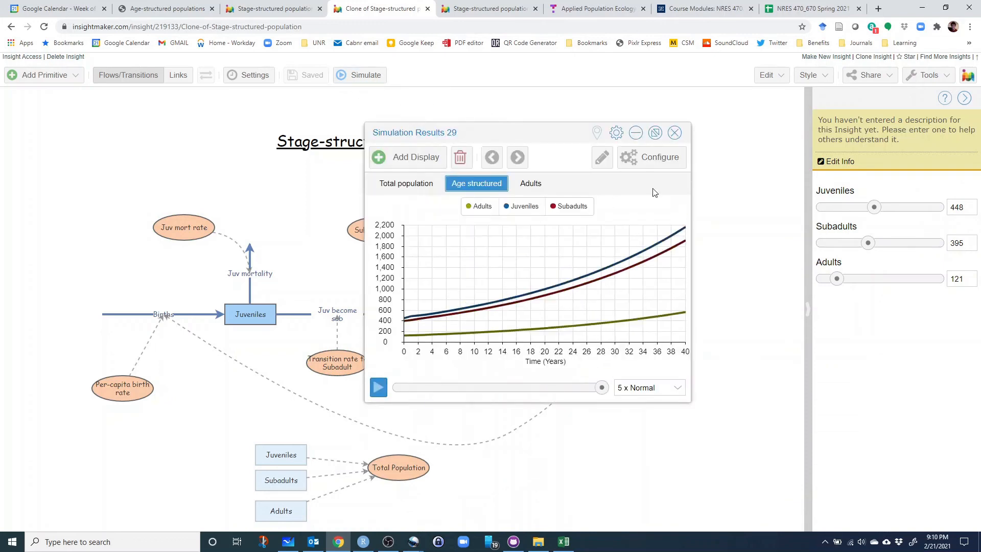
pyautogui.click(674, 134)
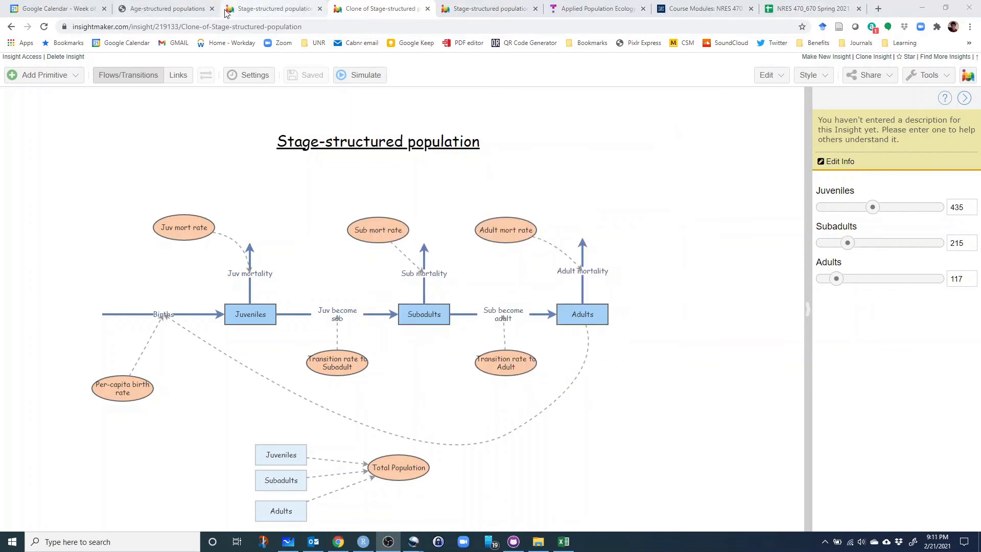
# Step: Read exercise item 4d on the adult mortality rate and the subadult supplementation question on the Age-structured populations lecture page
pyautogui.click(182, 13)
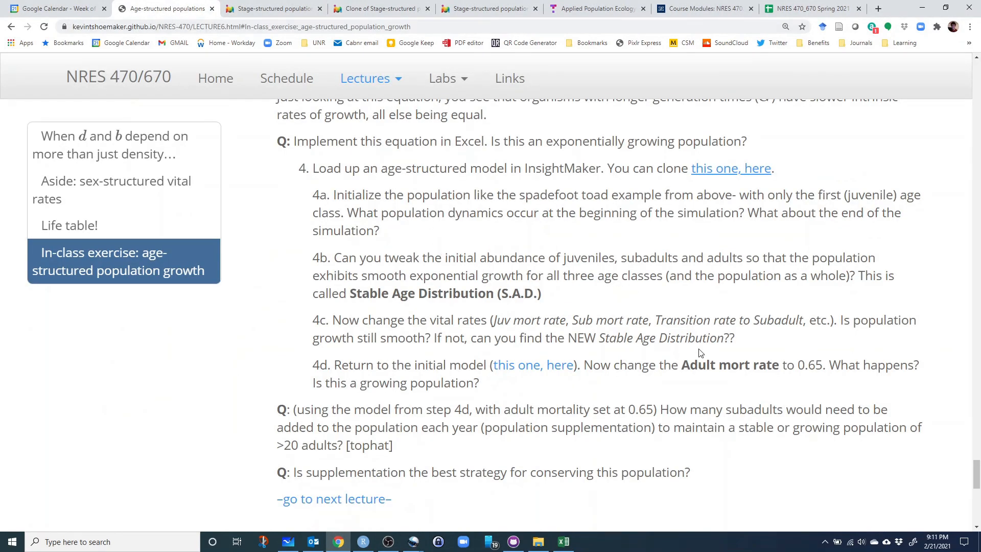
pyautogui.moveTo(687, 363); pyautogui.dragTo(784, 368)
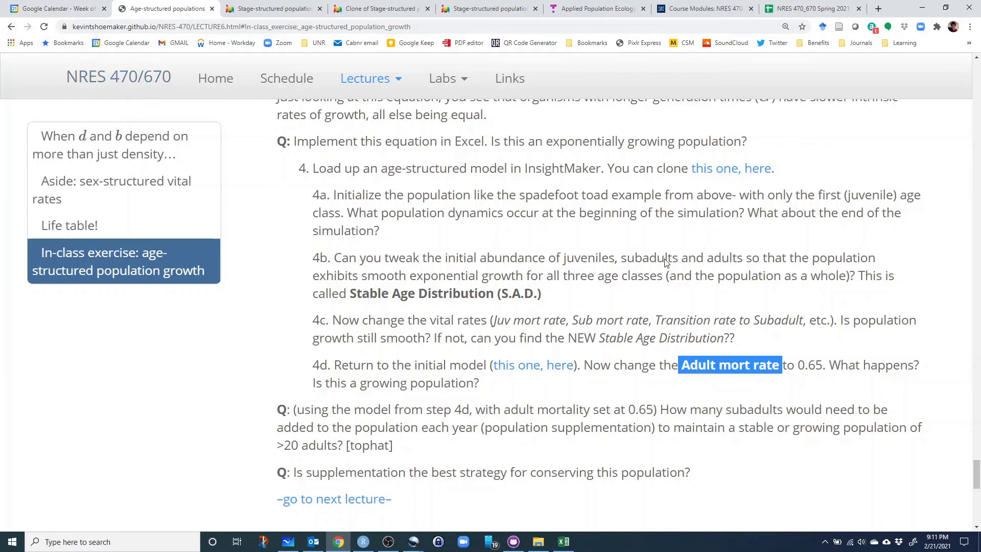
pyautogui.moveTo(688, 412); pyautogui.dragTo(785, 413)
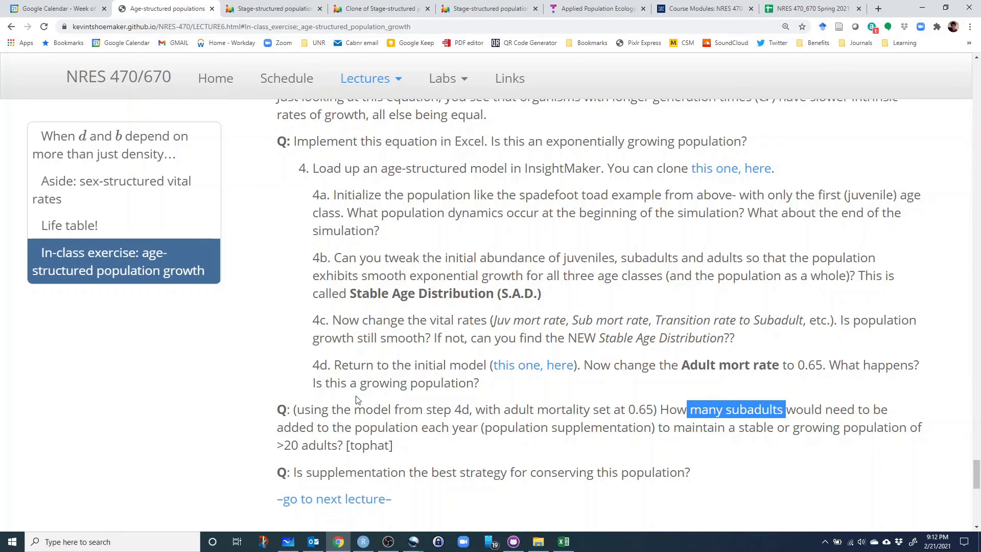
pyautogui.hotkey('alt', 'Tab')
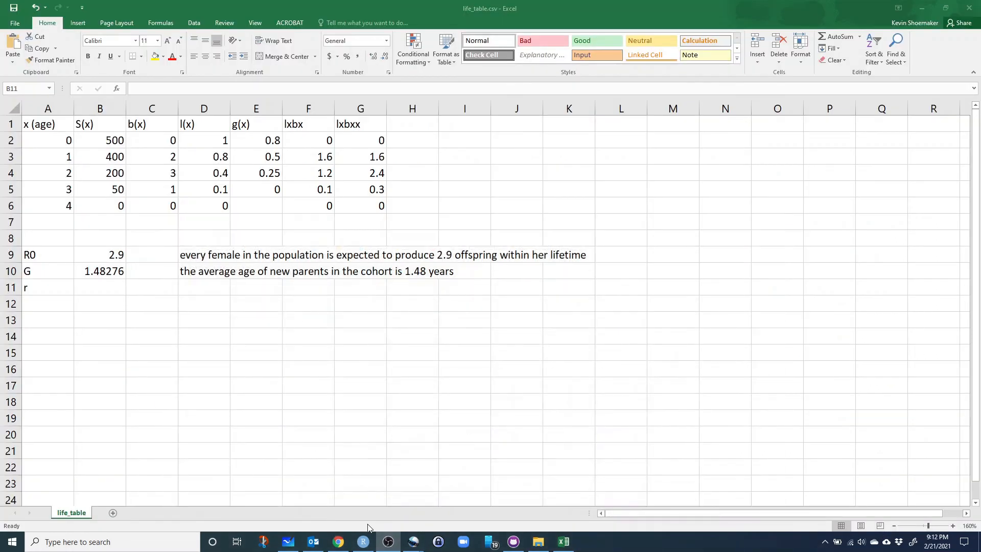
pyautogui.click(338, 542)
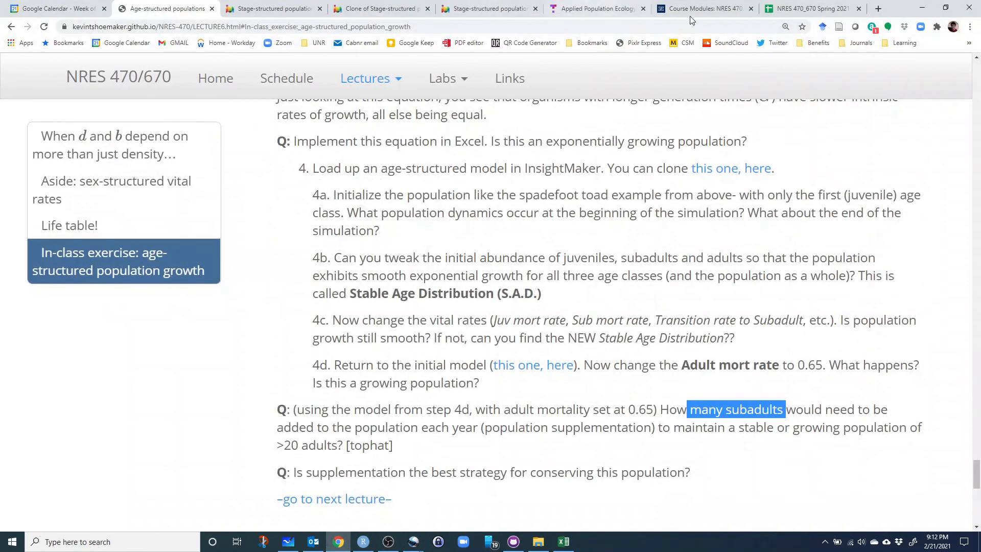
# Step: Return to the cloned insight and simulate it to examine the age-structured plot under the initial vital rates
pyautogui.click(484, 9)
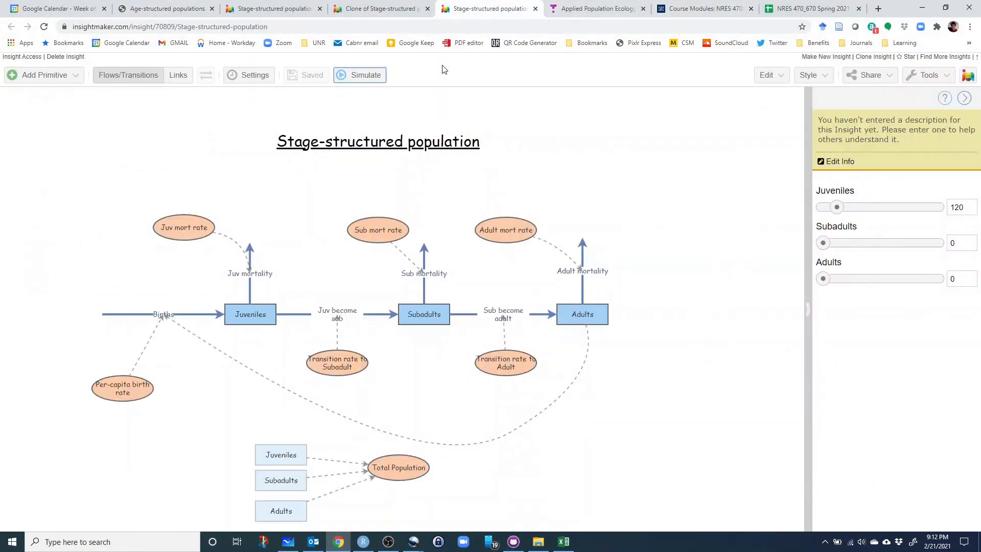
pyautogui.click(392, 10)
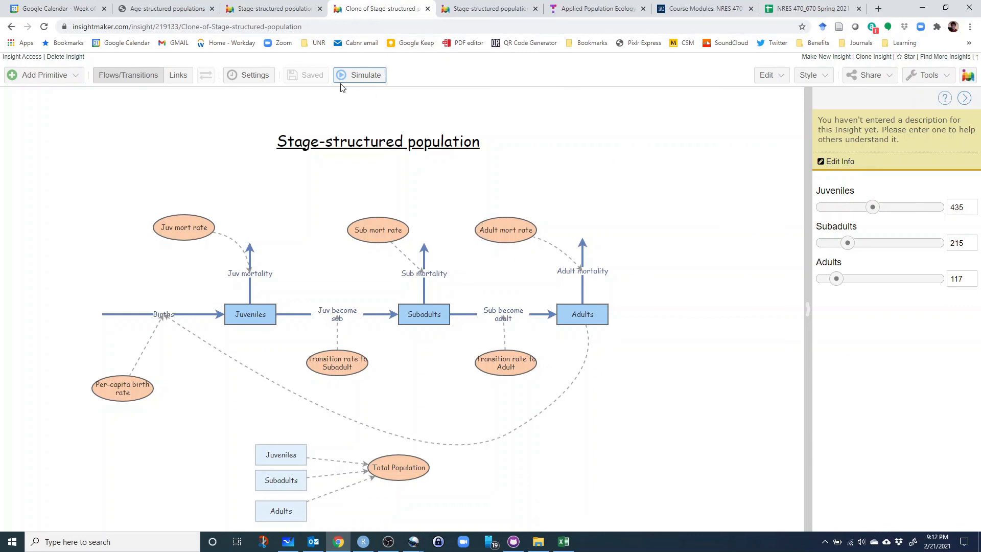
pyautogui.click(364, 75)
pyautogui.click(478, 183)
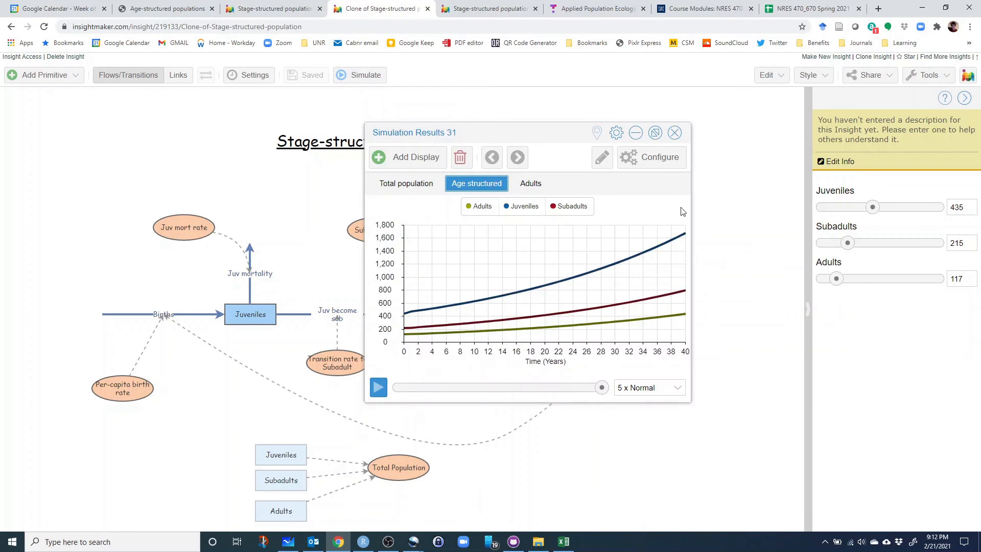
pyautogui.click(674, 133)
# Step: Set the value of the Adult mort rate variable to 0.65
pyautogui.click(525, 229)
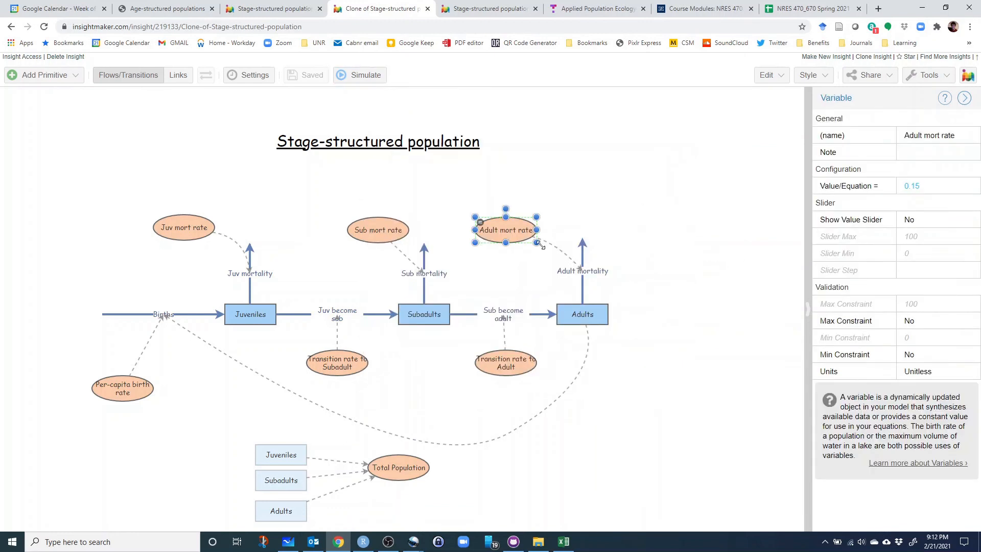
pyautogui.click(386, 231)
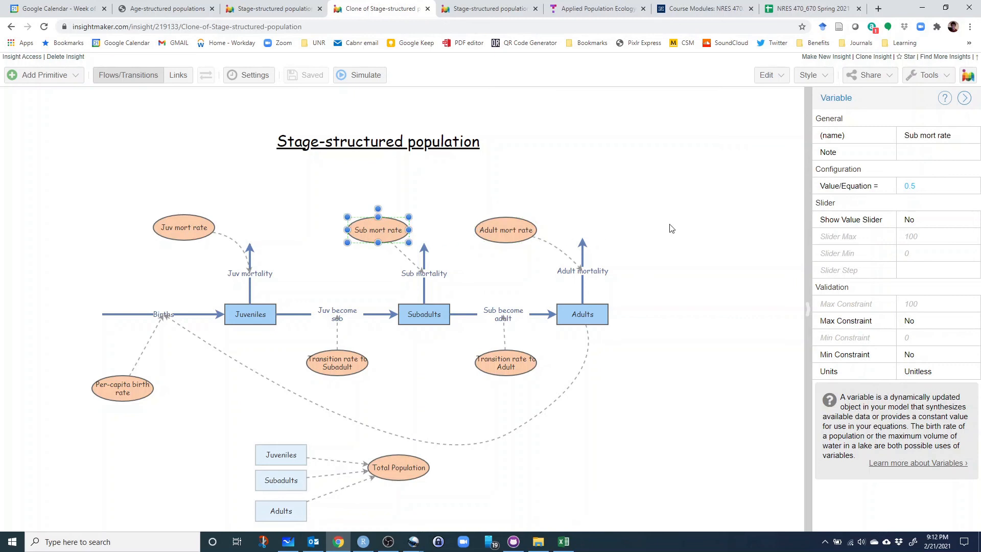
pyautogui.click(553, 240)
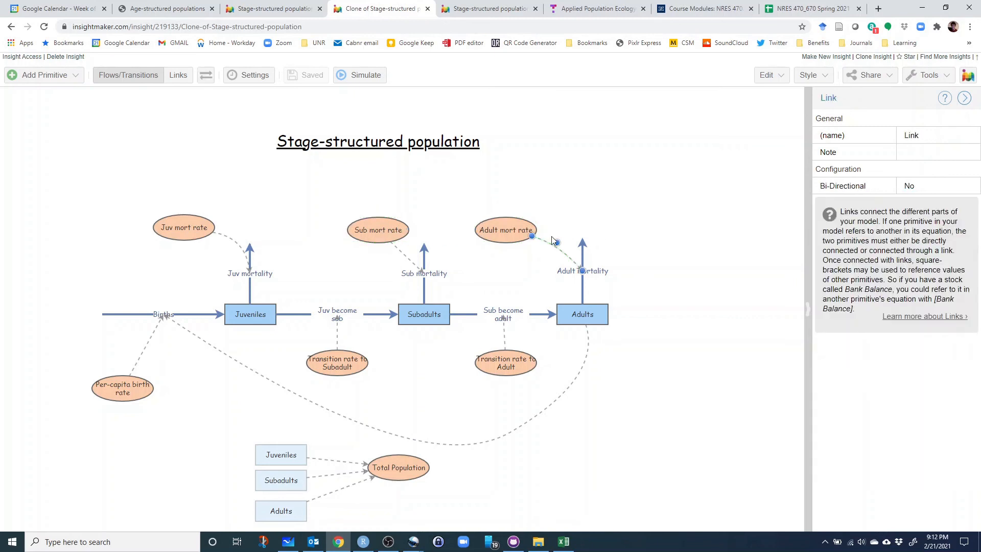
pyautogui.click(521, 228)
pyautogui.click(924, 187)
pyautogui.click(924, 189)
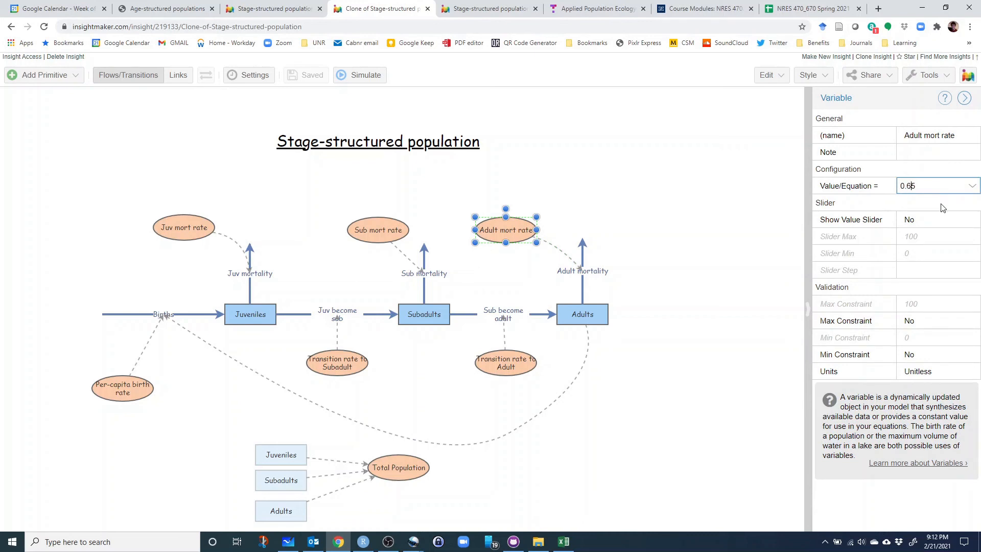
pyautogui.click(673, 209)
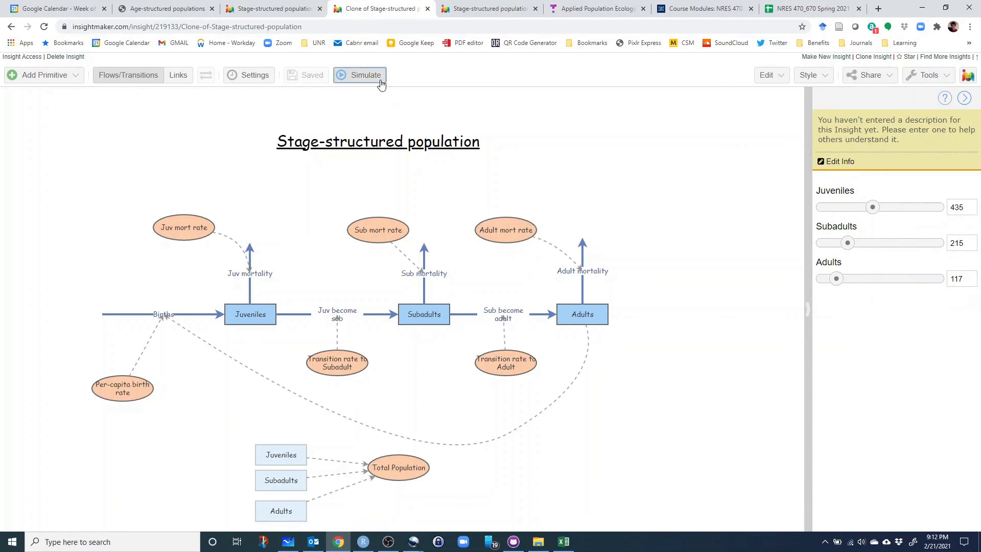
# Step: Simulate the model with the raised adult mortality and examine the total population and age-structured plots
pyautogui.click(364, 76)
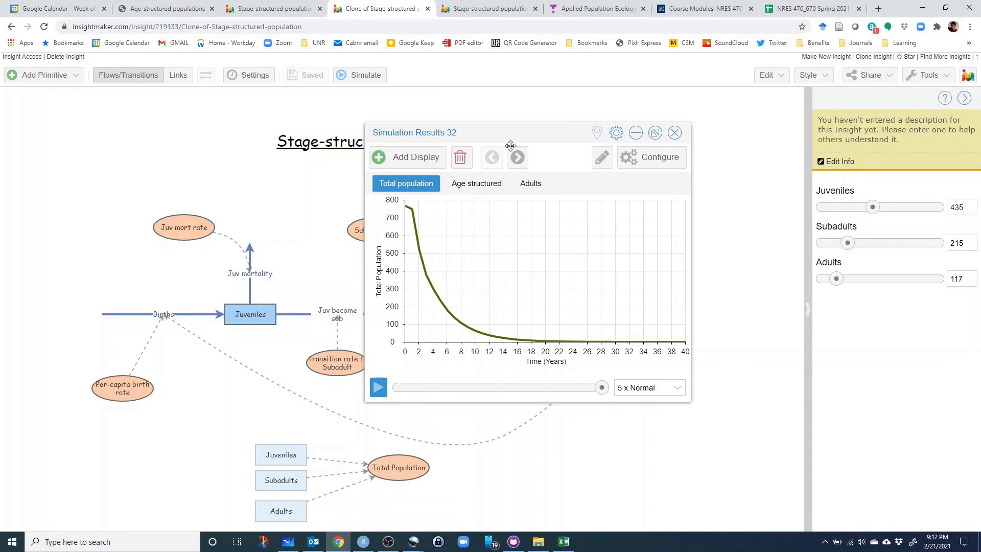
pyautogui.click(476, 183)
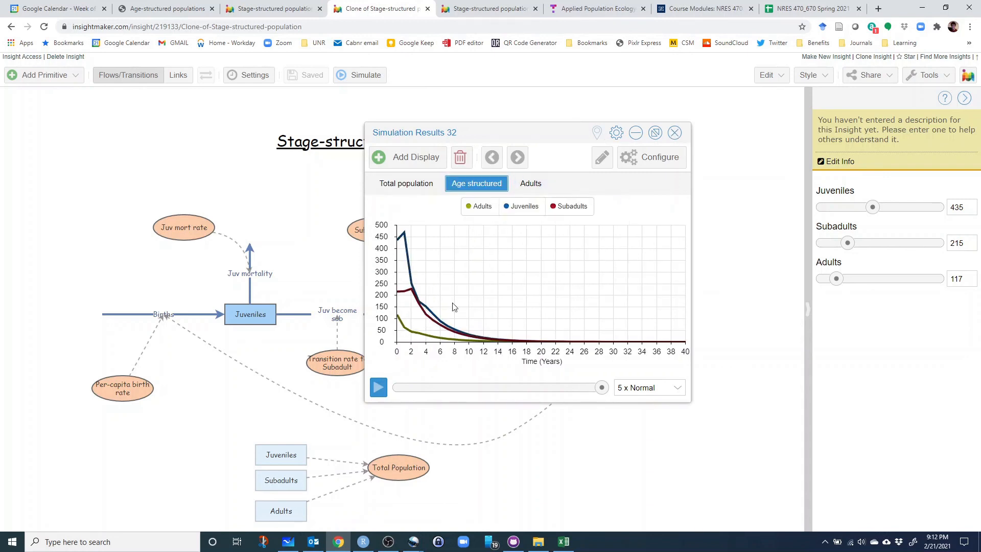
pyautogui.moveTo(450, 336)
pyautogui.click(674, 133)
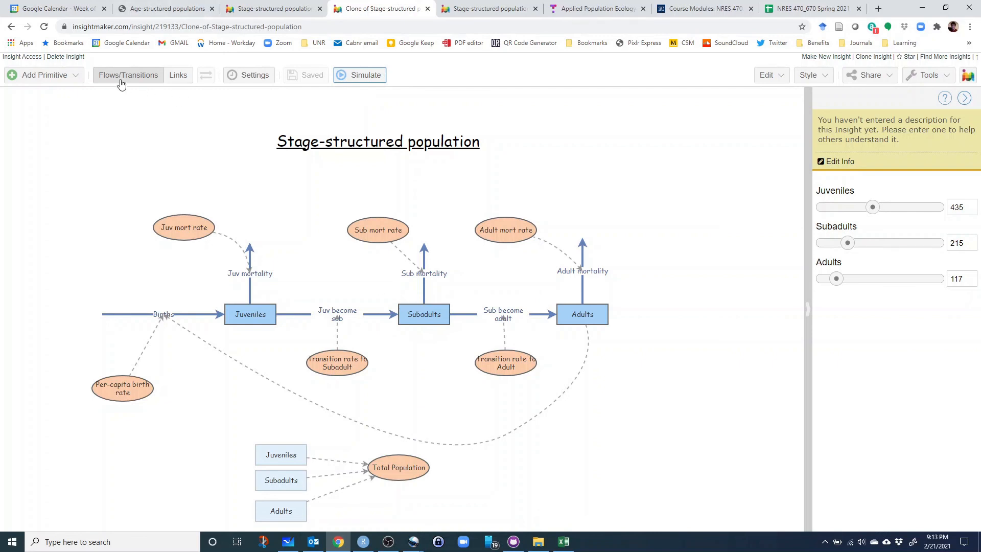
# Step: Add a vertical flow entering the Subadults stock from outside the model and name it Supplementation
pyautogui.click(110, 79)
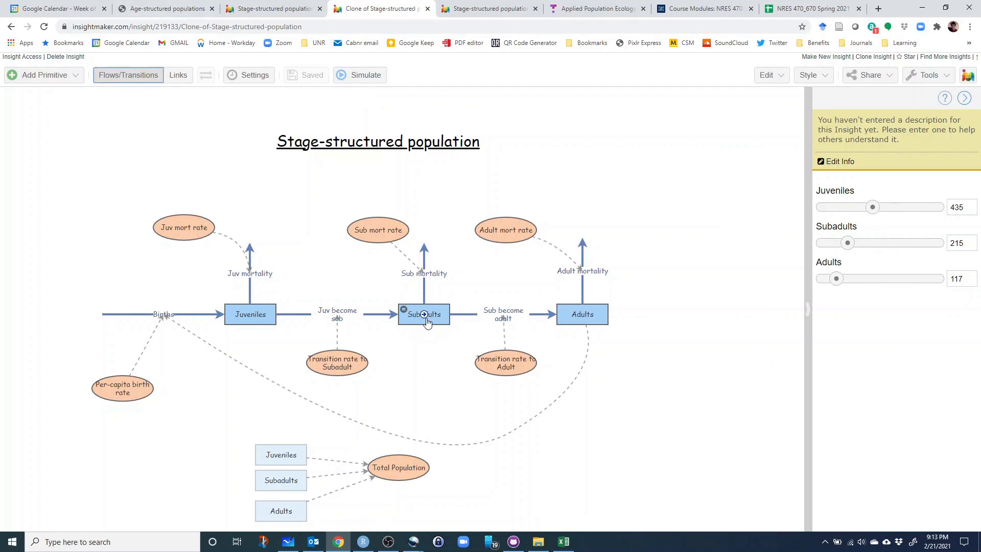
pyautogui.moveTo(424, 321); pyautogui.dragTo(424, 388)
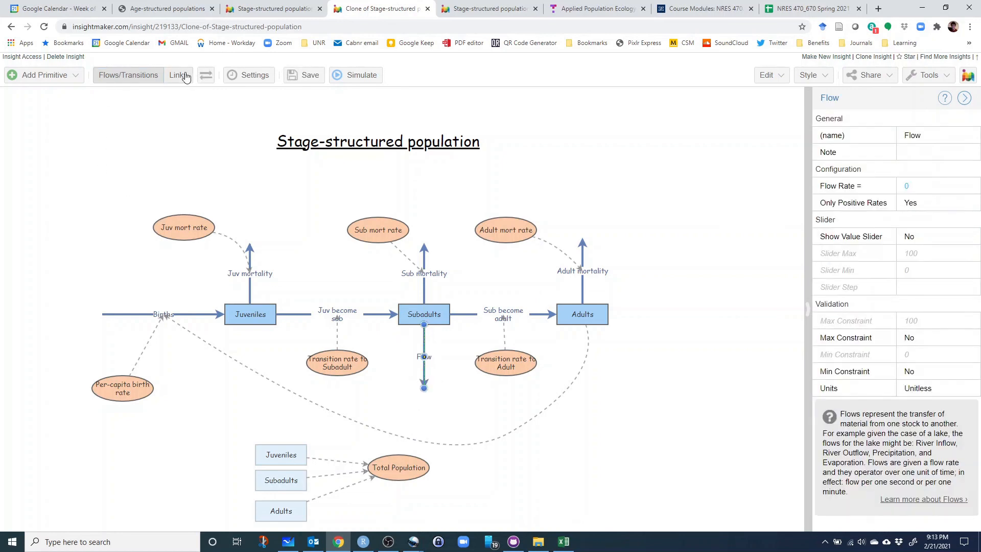
pyautogui.click(205, 75)
pyautogui.click(907, 136)
pyautogui.write('Supplementation')
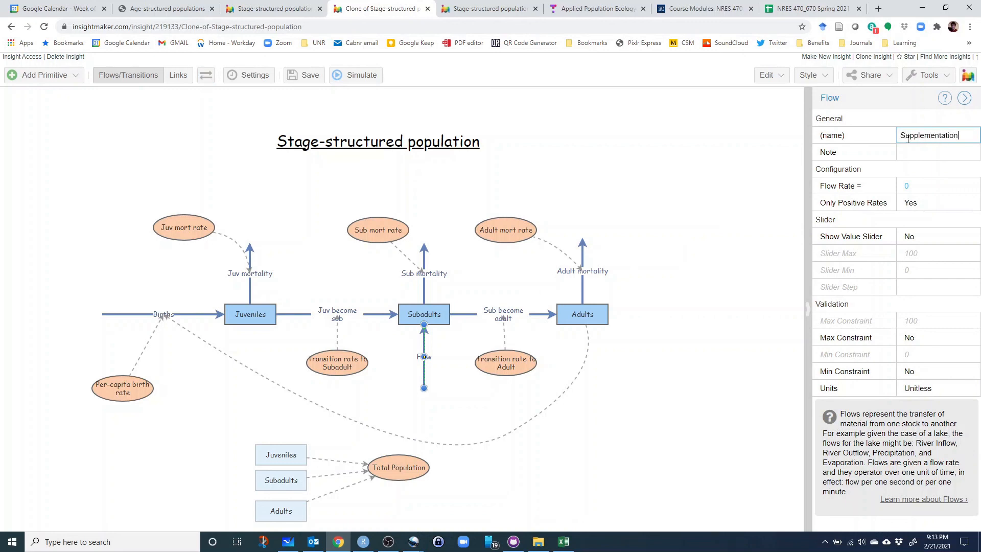
pyautogui.click(764, 284)
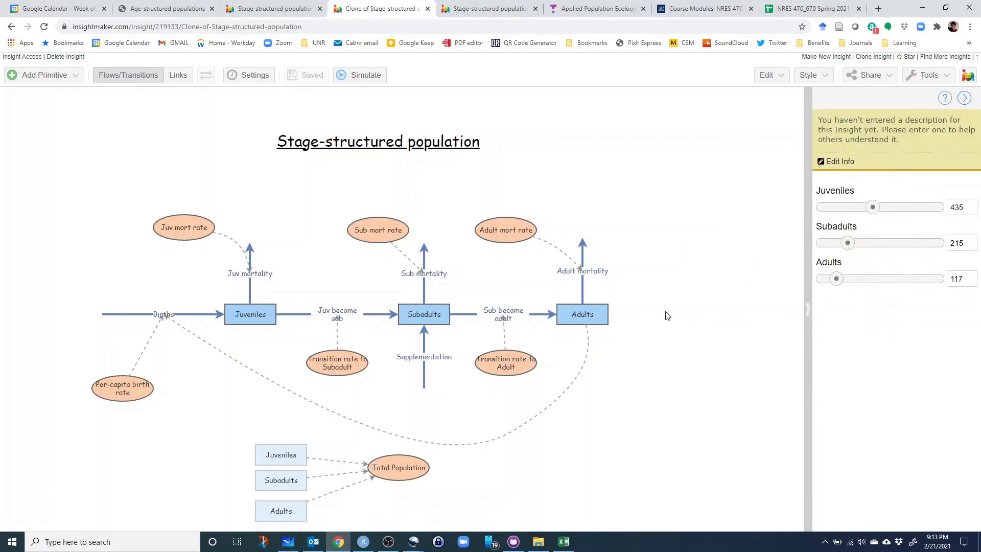
# Step: Enable a value slider for the Supplementation flow, ranging from 0 to 100 with a step of 1
pyautogui.click(425, 358)
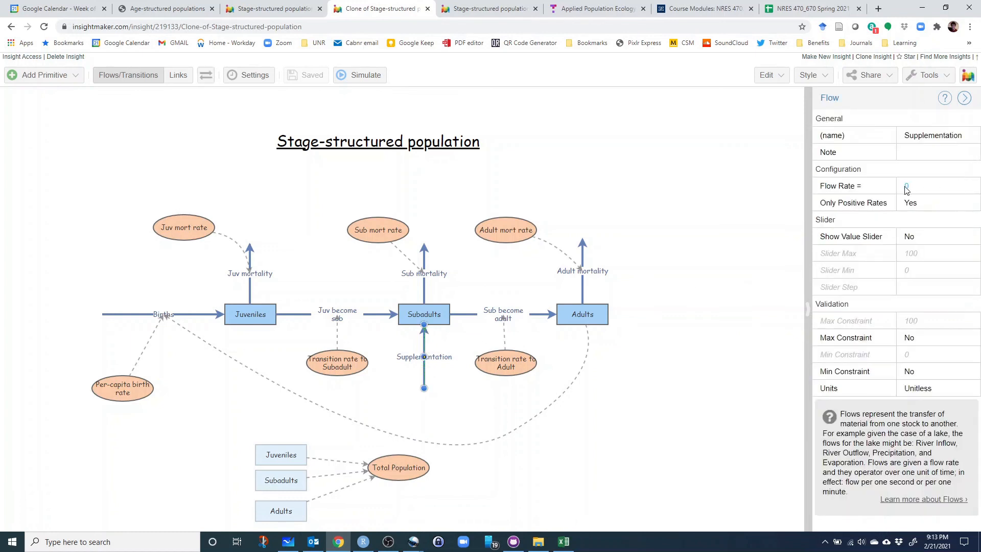
pyautogui.click(929, 240)
pyautogui.click(969, 238)
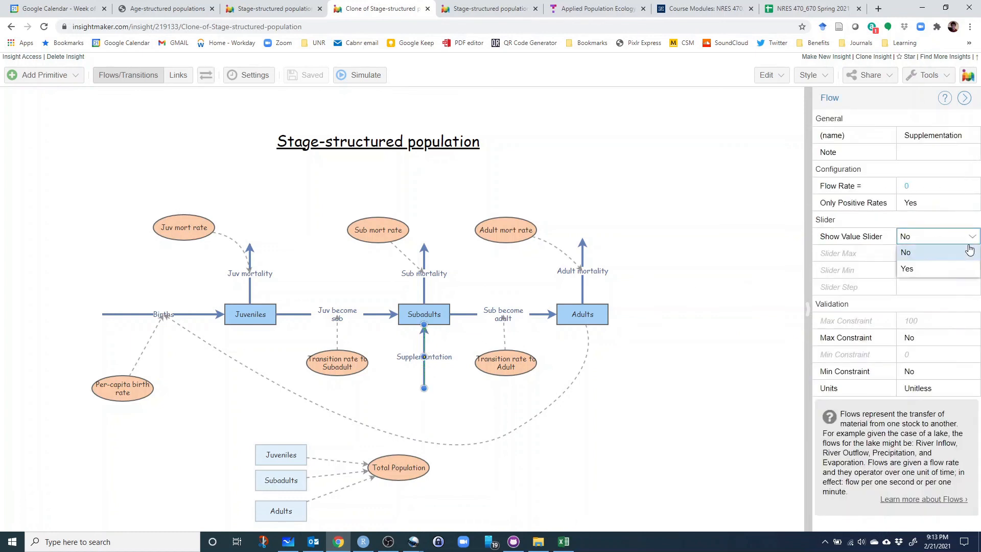
pyautogui.click(940, 268)
pyautogui.click(936, 255)
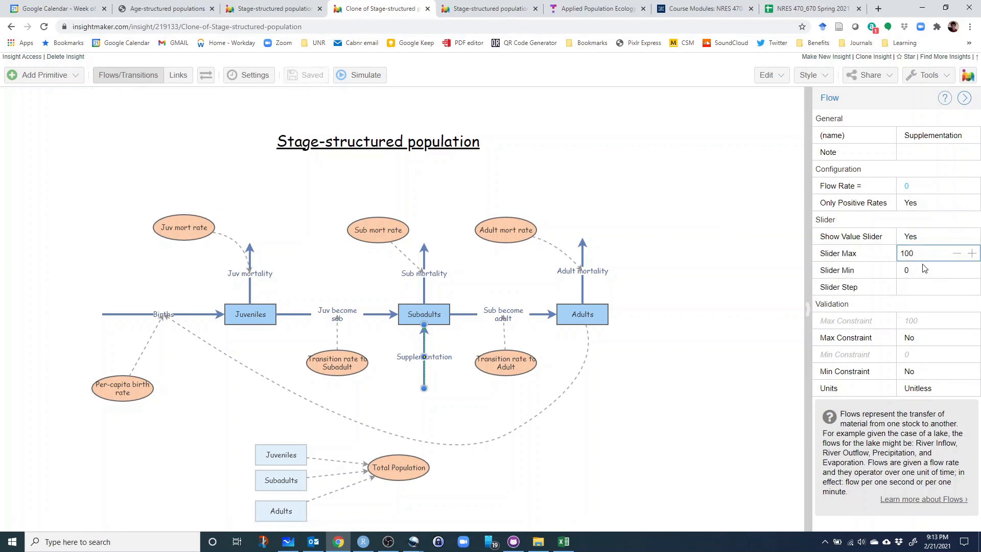
pyautogui.click(911, 290)
pyautogui.write('1')
pyautogui.click(948, 254)
pyautogui.click(922, 272)
pyautogui.click(669, 208)
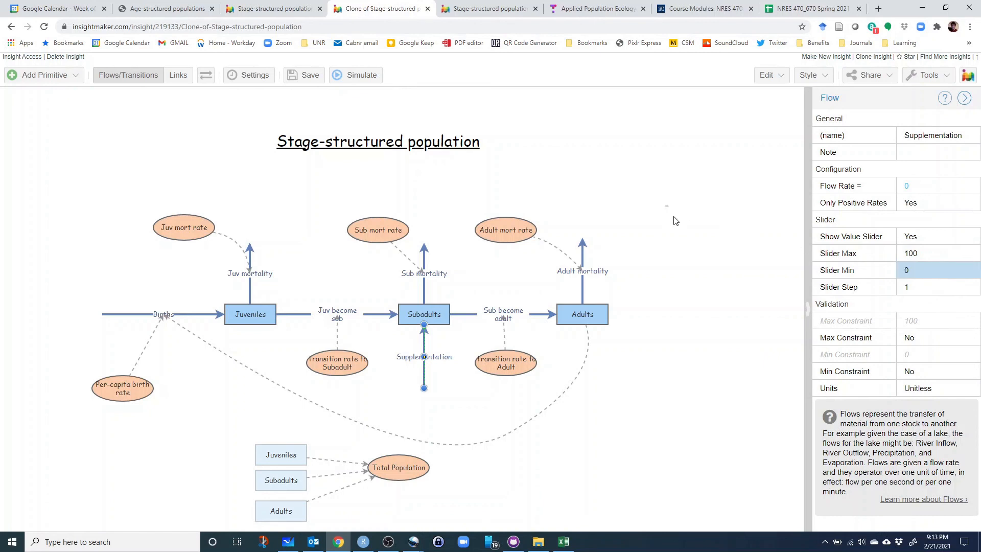
pyautogui.click(670, 211)
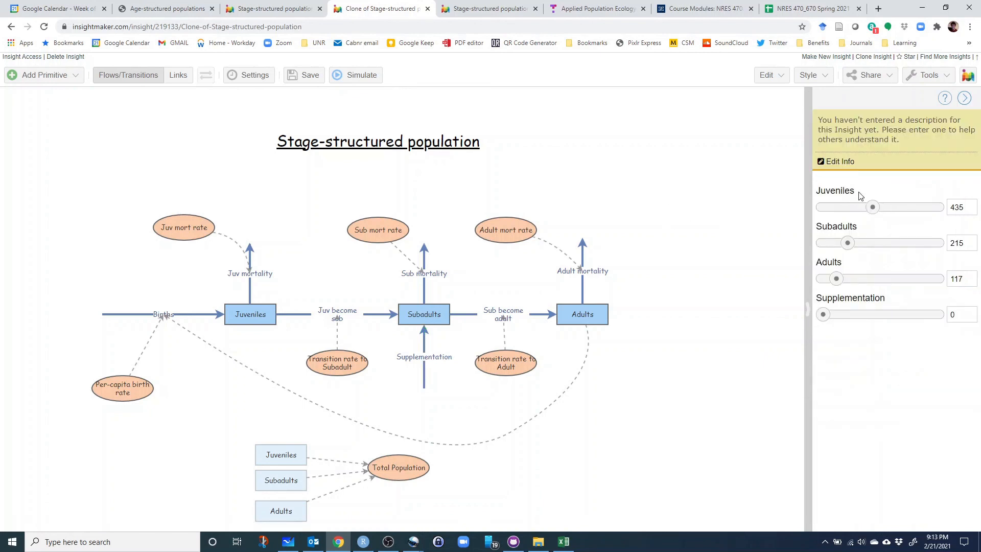
# Step: Try a Supplementation value of 5 in a simulation of the model and dismiss the results
pyautogui.moveTo(826, 315); pyautogui.dragTo(829, 314)
pyautogui.click(371, 81)
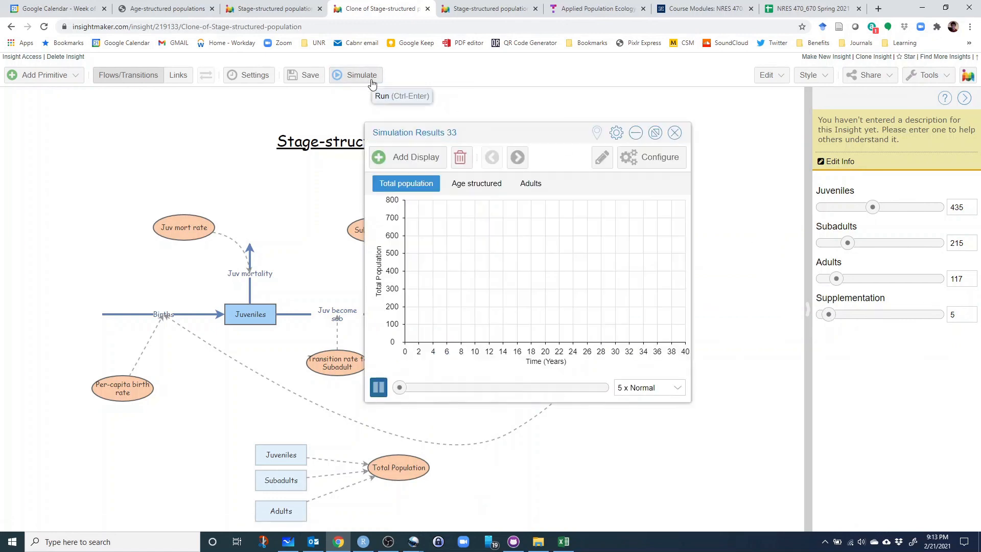
pyautogui.click(675, 133)
# Step: Simulate the model with Supplementation set to 12 and examine the adults and age-structured plots
pyautogui.moveTo(828, 315); pyautogui.dragTo(836, 315)
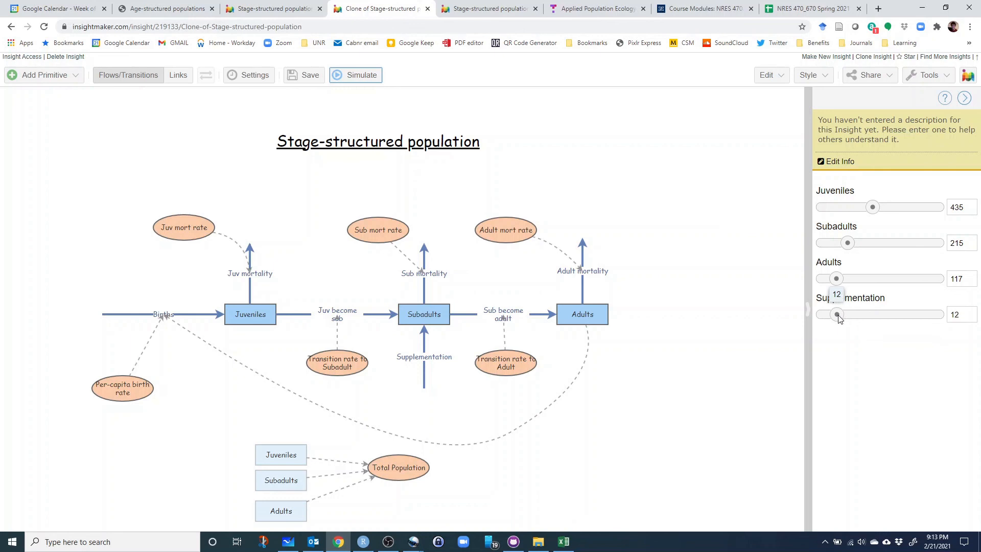
pyautogui.click(376, 80)
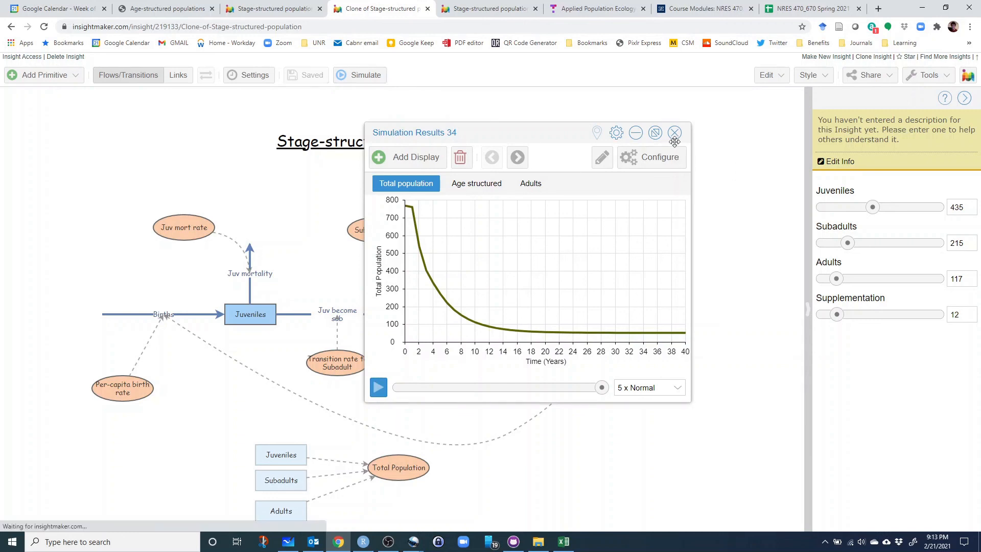
pyautogui.click(539, 183)
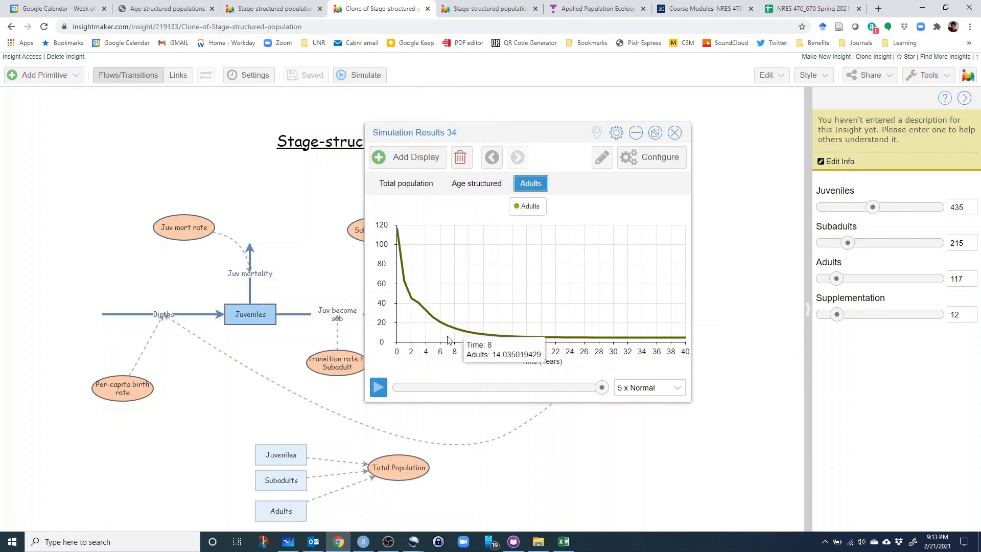
pyautogui.click(473, 184)
pyautogui.click(528, 188)
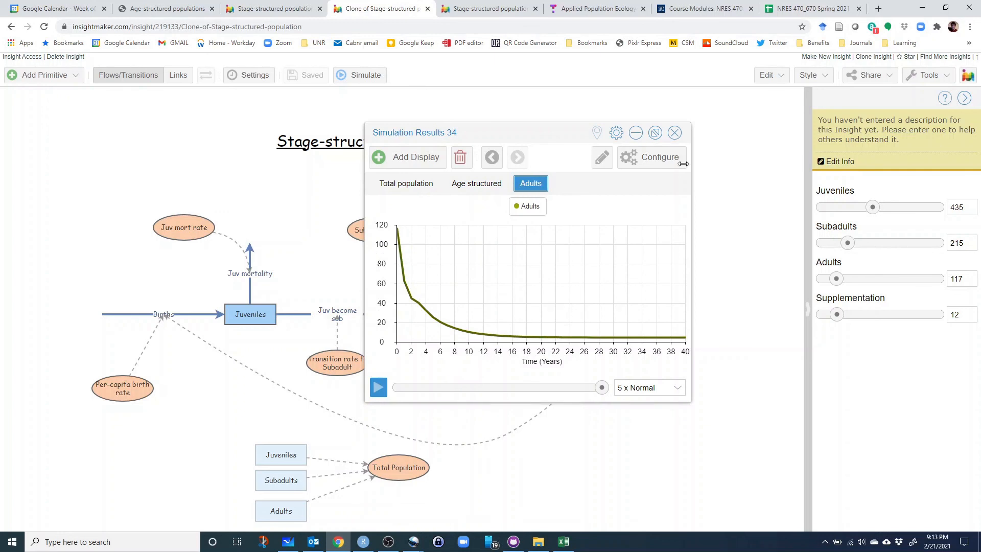
# Step: Add a new time series display to the simulation results and title it Adults2
pyautogui.click(665, 162)
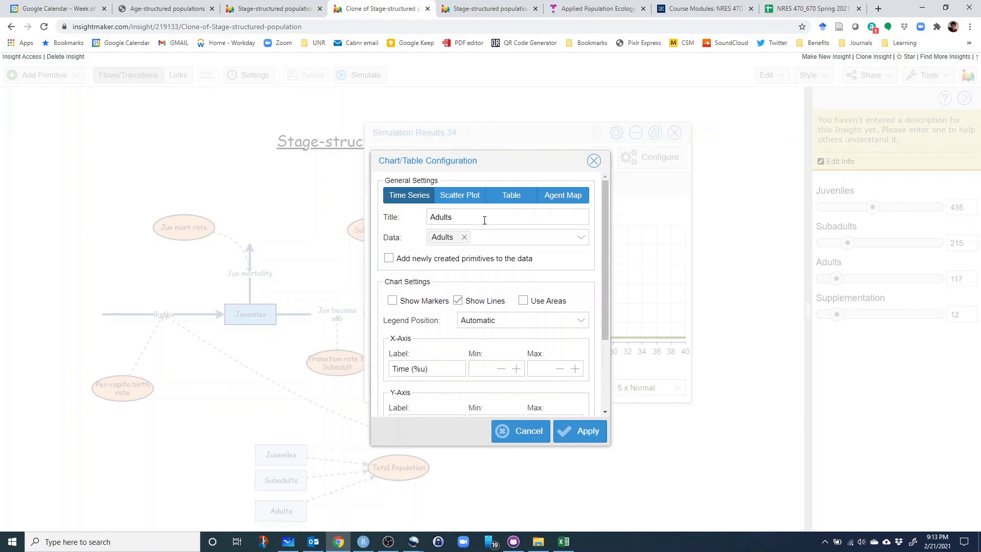
pyautogui.click(593, 161)
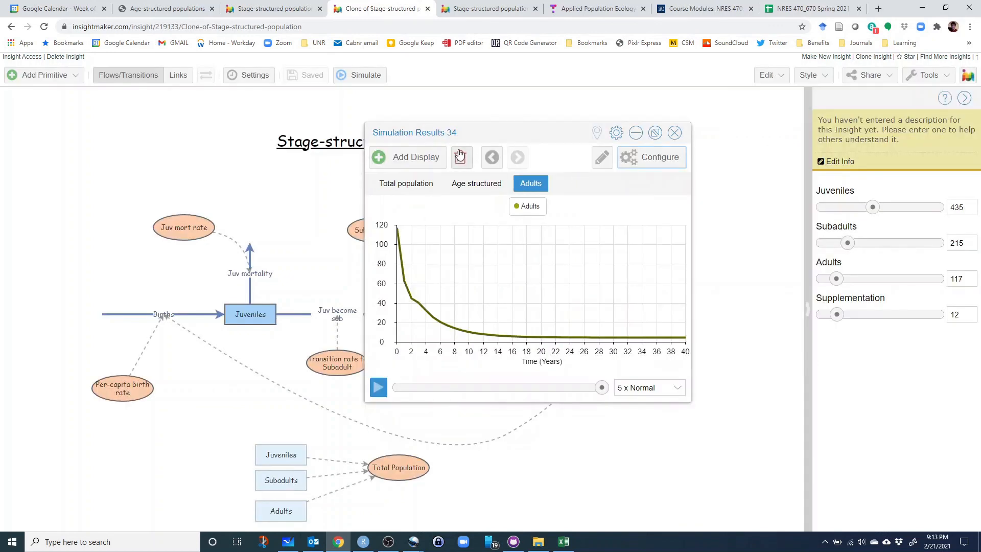
pyautogui.click(416, 158)
pyautogui.click(488, 221)
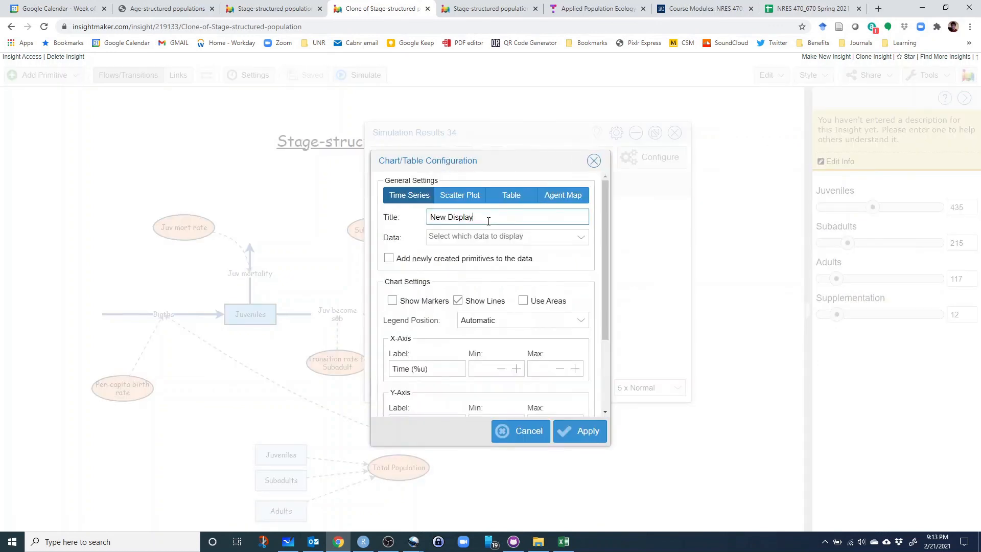
pyautogui.press('BackSpace')
pyautogui.press('BackSpace')
pyautogui.press('BackSpace')
pyautogui.press('BackSpace')
pyautogui.press('BackSpace')
pyautogui.press('BackSpace')
pyautogui.press('BackSpace')
pyautogui.press('BackSpace')
pyautogui.press('BackSpace')
pyautogui.press('BackSpace')
pyautogui.write('Adu')
# Step: Choose Adults as the only data of the Adults2 display and apply the configuration
pyautogui.click(496, 234)
pyautogui.click(443, 286)
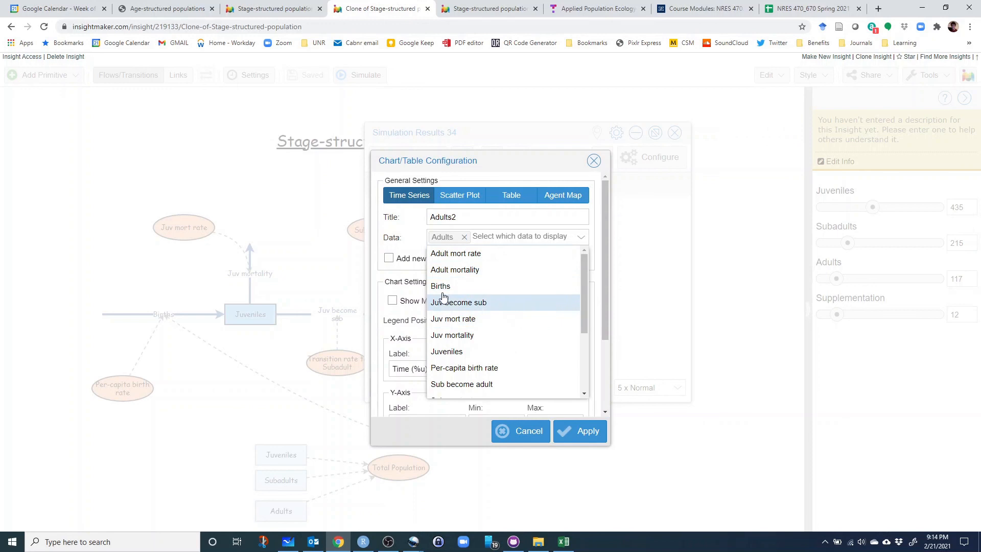
pyautogui.click(520, 237)
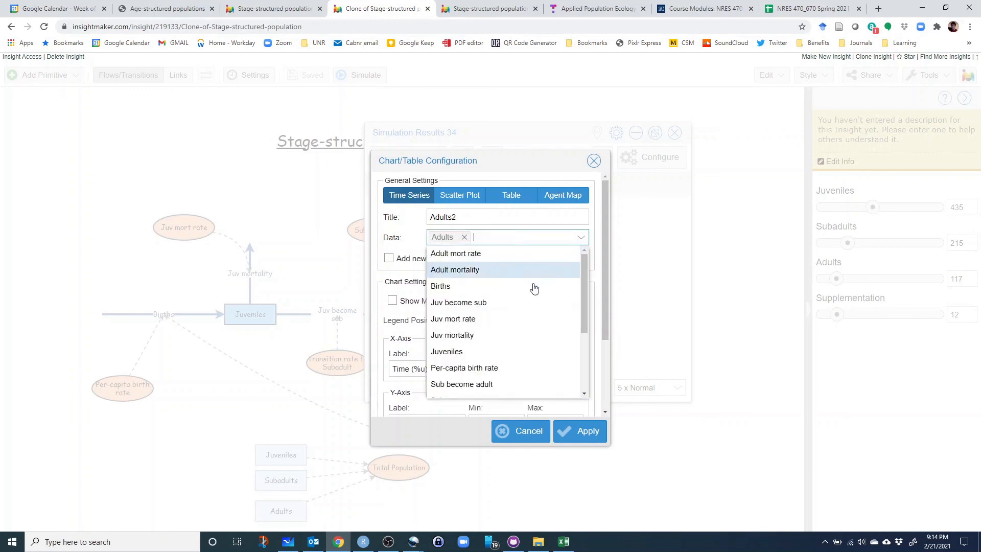
pyautogui.click(397, 269)
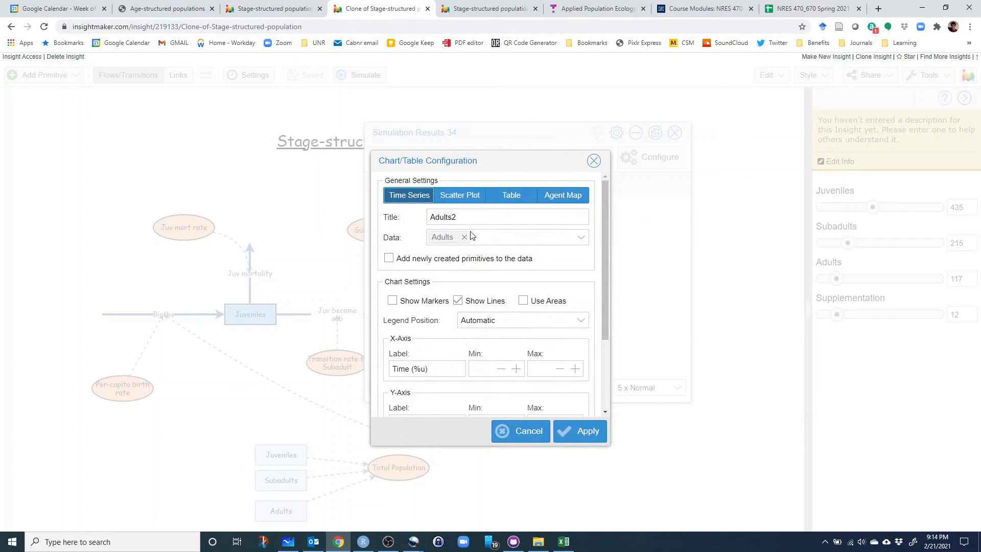
pyautogui.click(482, 237)
pyautogui.click(581, 434)
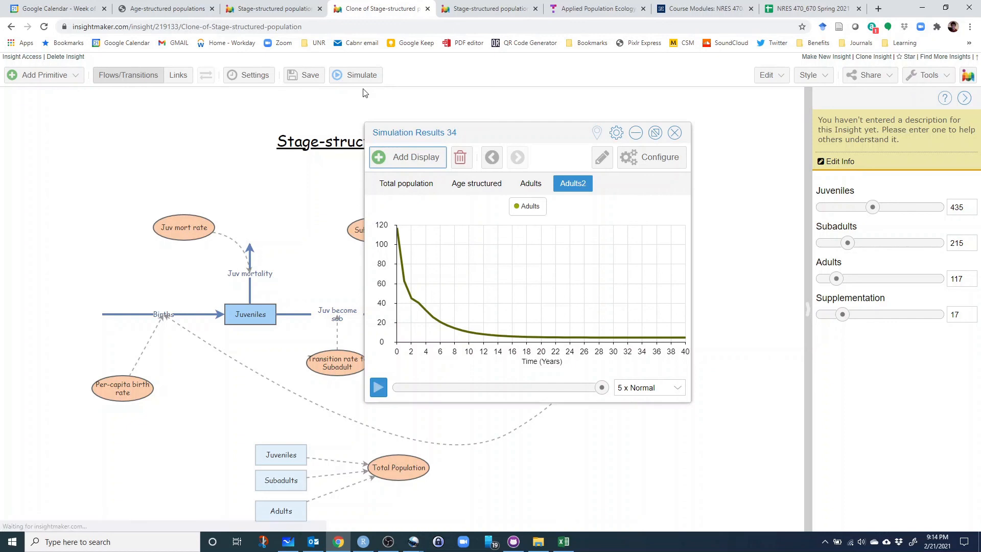
# Step: Simulate the model with Supplementation set to 17, examine the Adults2 plot and dismiss the results
pyautogui.click(360, 75)
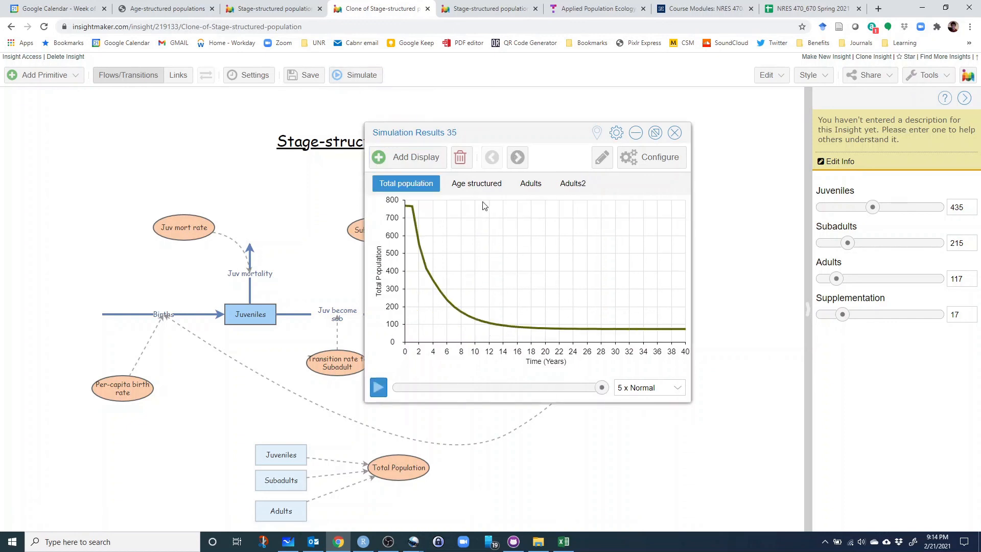
pyautogui.click(573, 183)
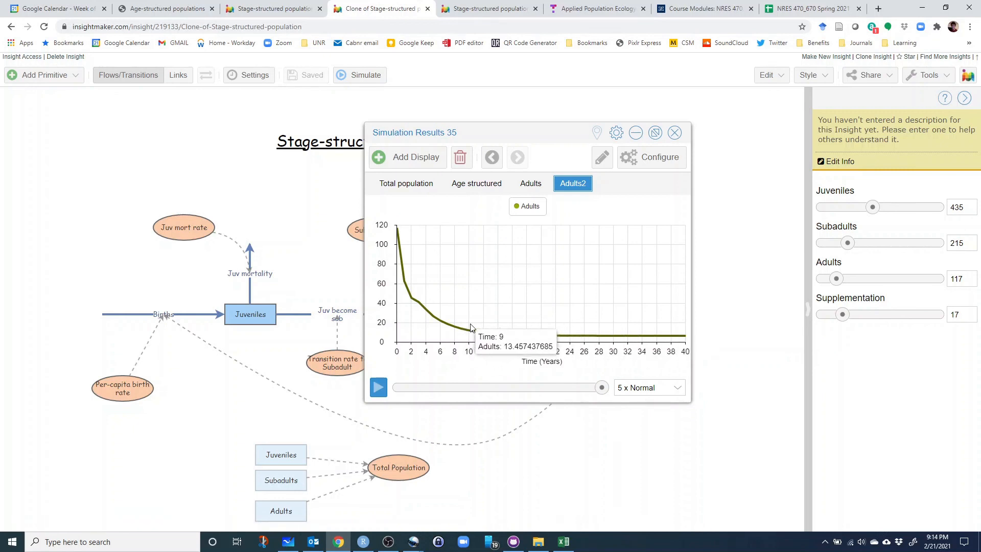
pyautogui.click(675, 134)
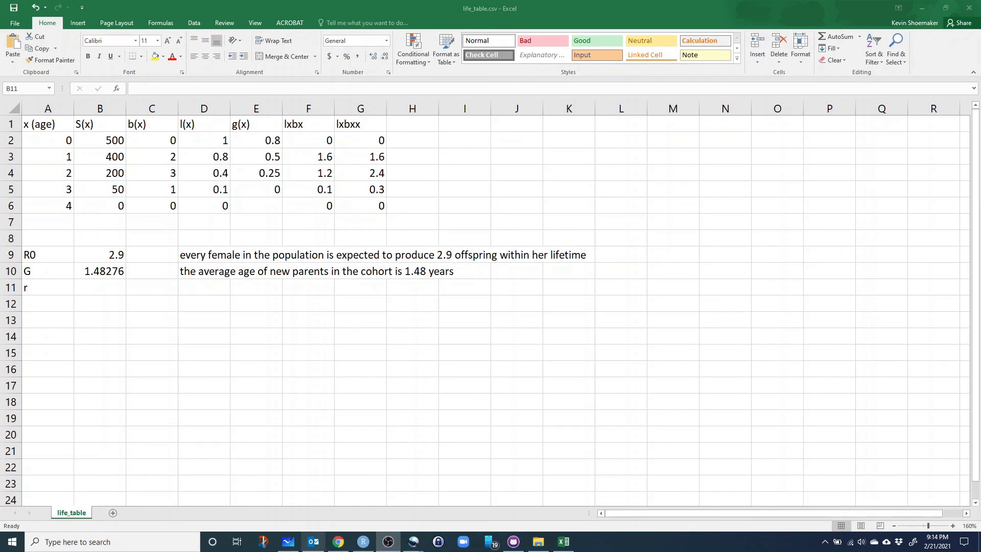
# Step: Return to Chrome and highlight the exercise question on the lecture page about supplementation as the best strategy for conserving the population
pyautogui.click(341, 539)
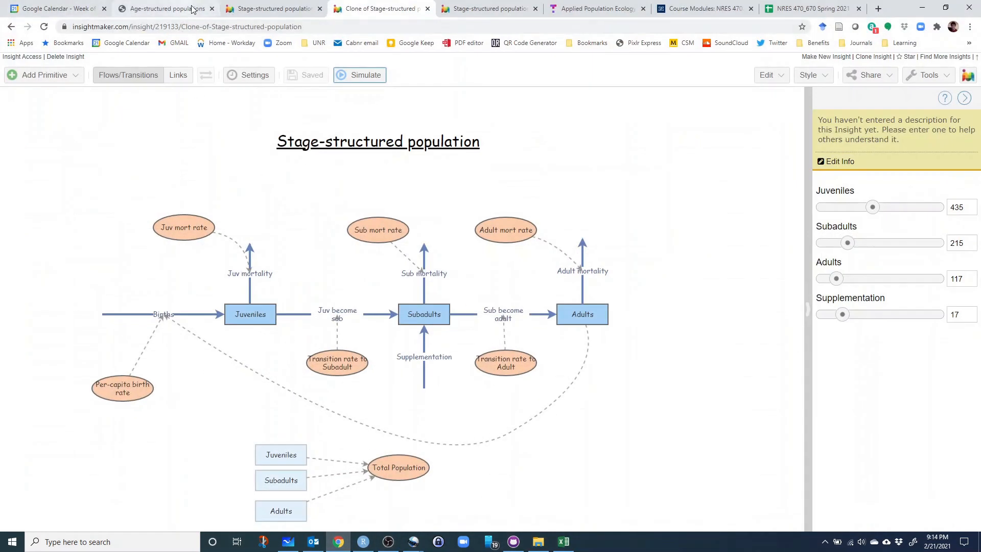
pyautogui.click(164, 8)
pyautogui.scroll(-2, 433, 292)
pyautogui.moveTo(327, 319); pyautogui.dragTo(693, 321)
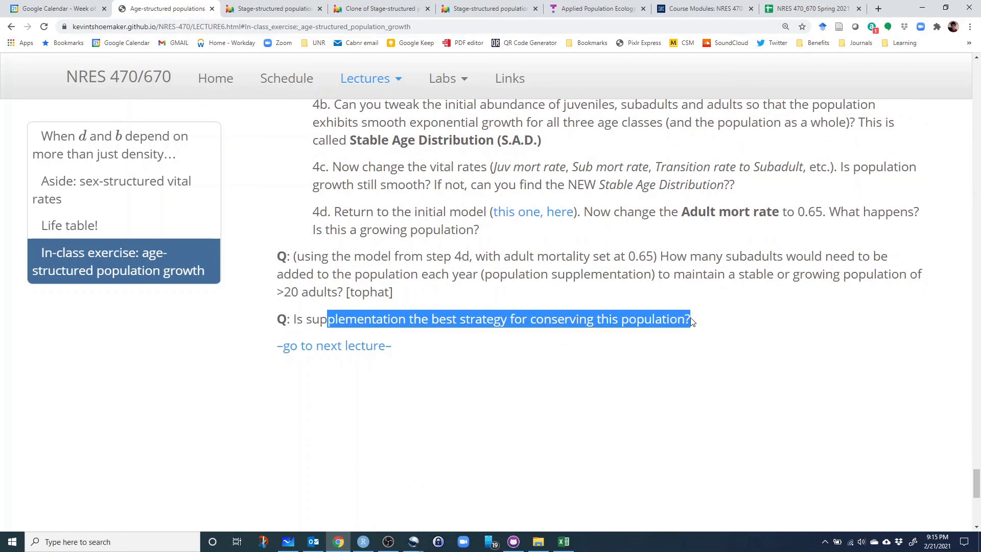